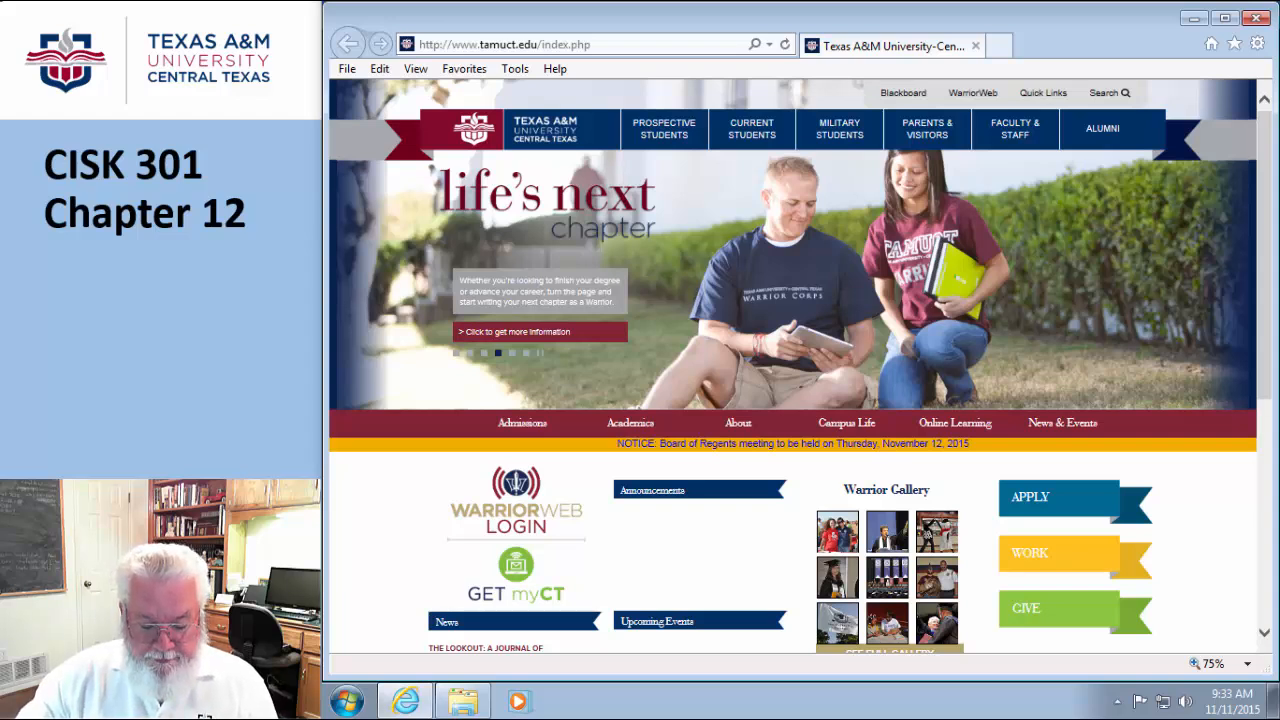
# - Minimize the browser window and open the Random.xlsx workbook from the Chapter 12 folder
pyautogui.click(1193, 19)
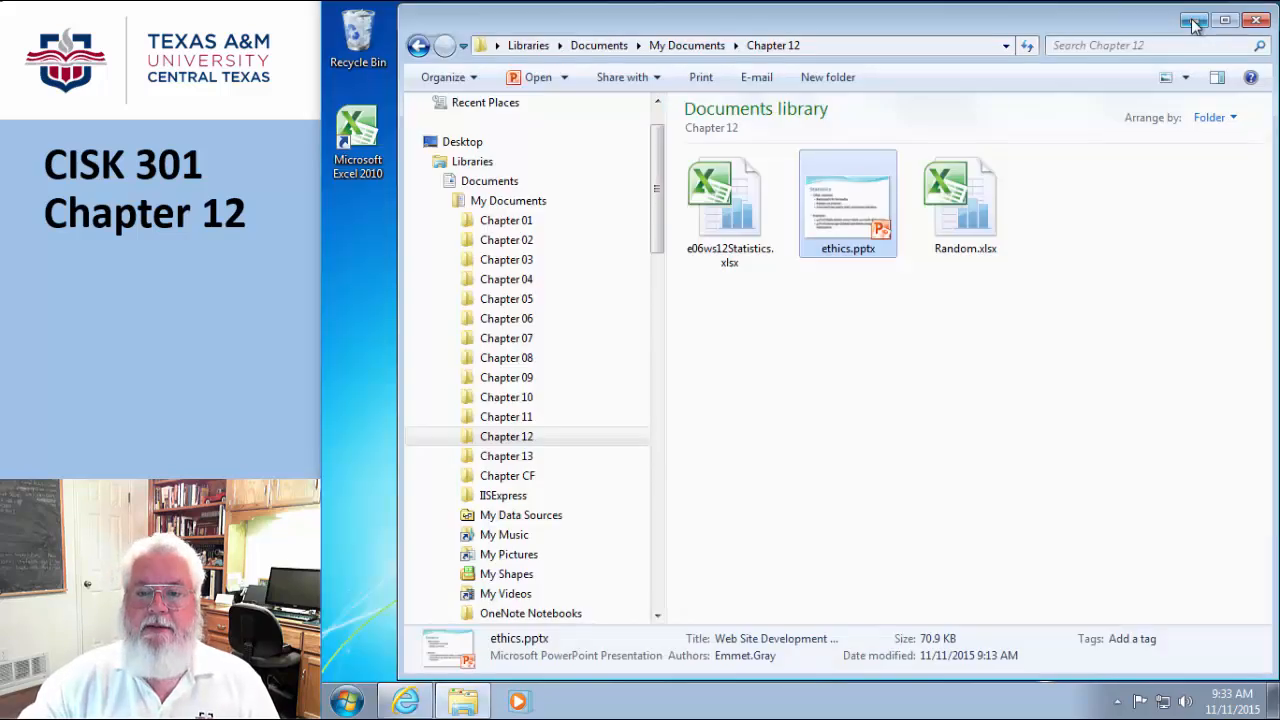
pyautogui.click(975, 222)
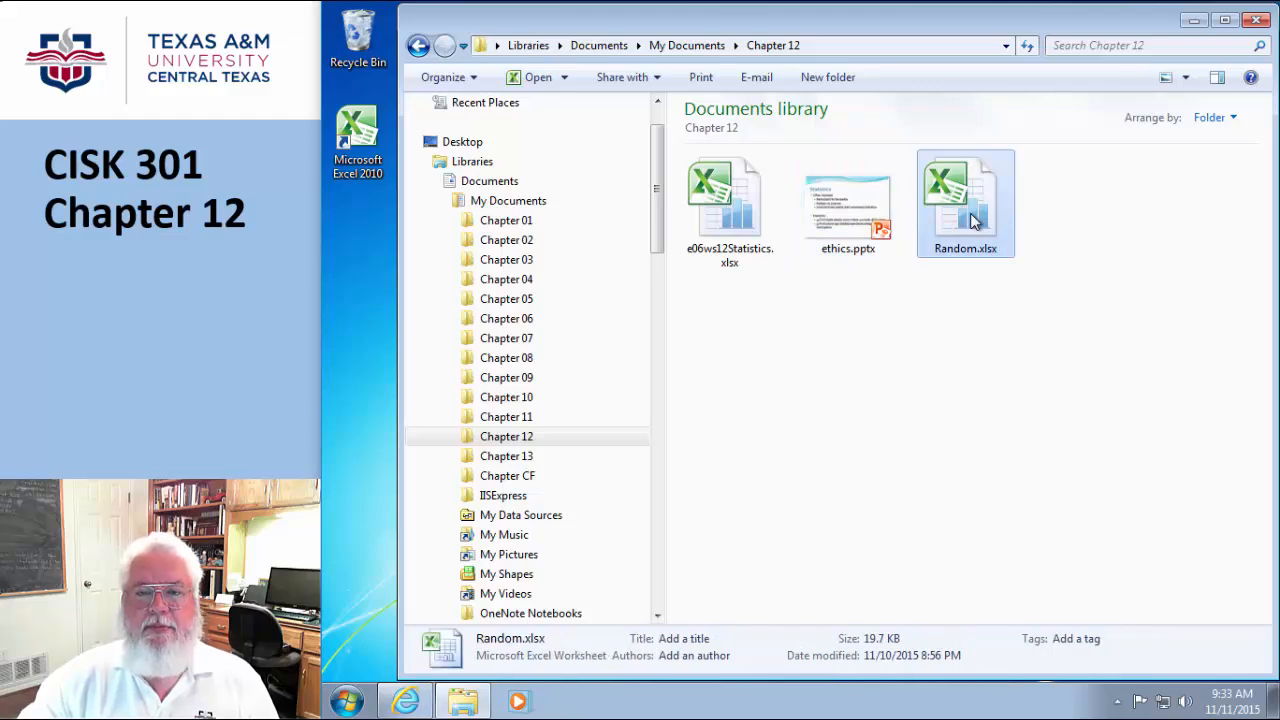
pyautogui.doubleClick(975, 222)
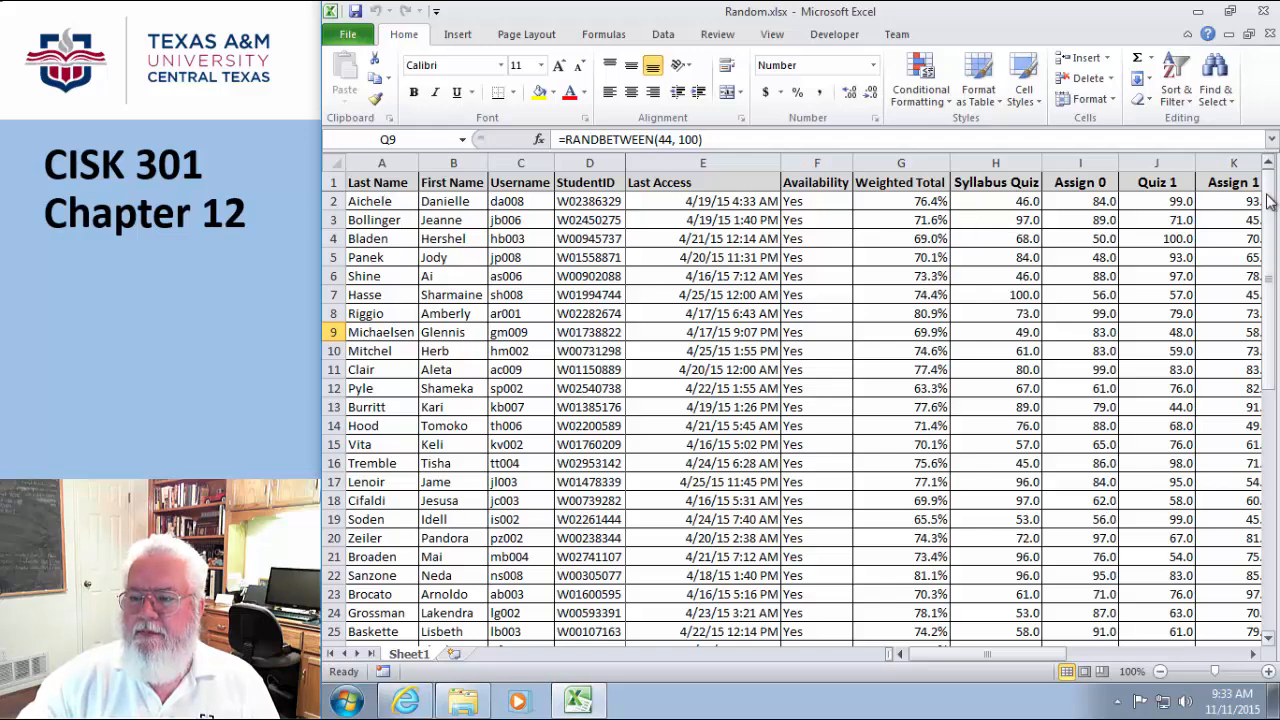
# - Enter the formula =RAND() in cell F54, below the student data
pyautogui.moveTo(1270, 222); pyautogui.dragTo(1274, 532)
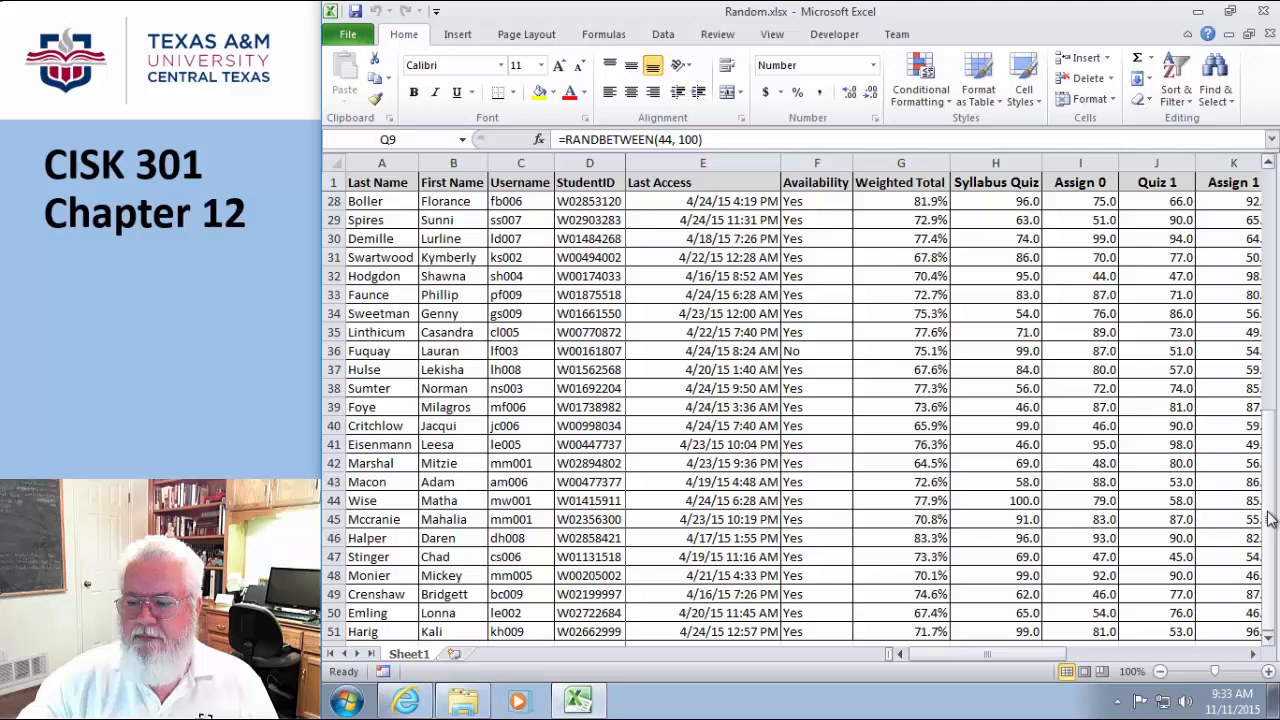
pyautogui.click(1269, 639)
pyautogui.click(1269, 639)
pyautogui.click(1269, 639)
pyautogui.click(1269, 639)
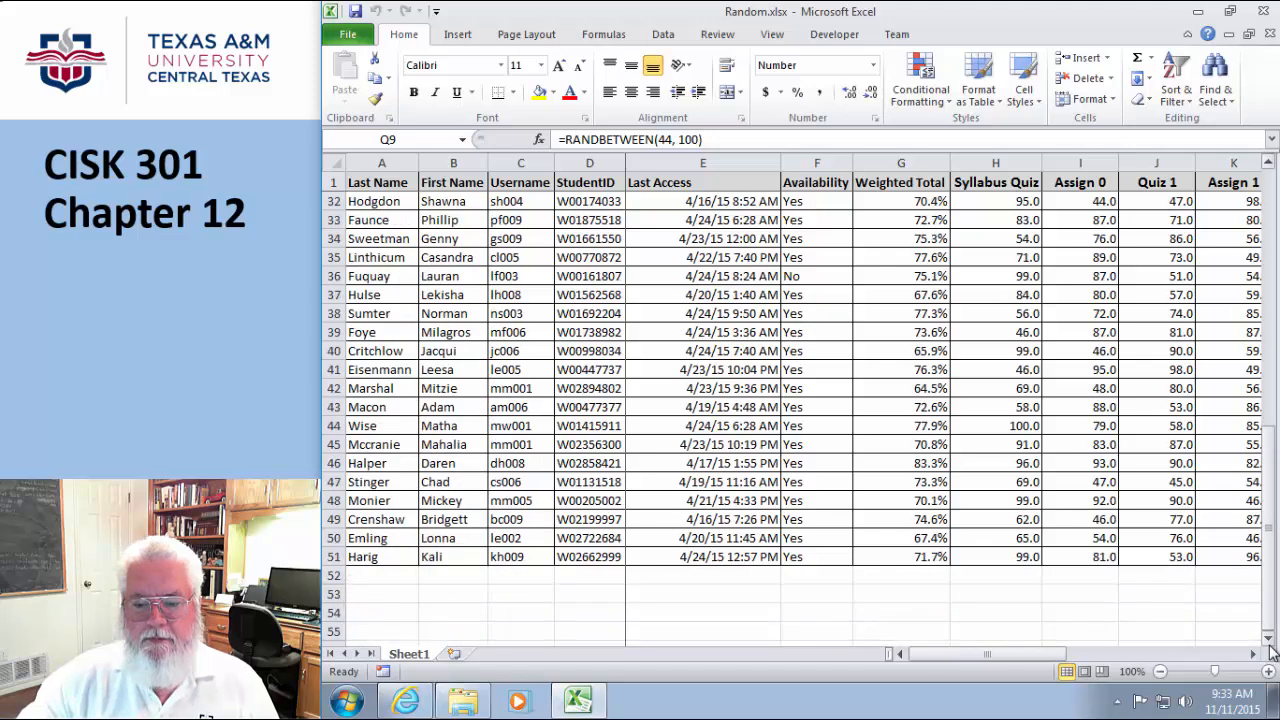
pyautogui.click(1269, 639)
pyautogui.click(800, 594)
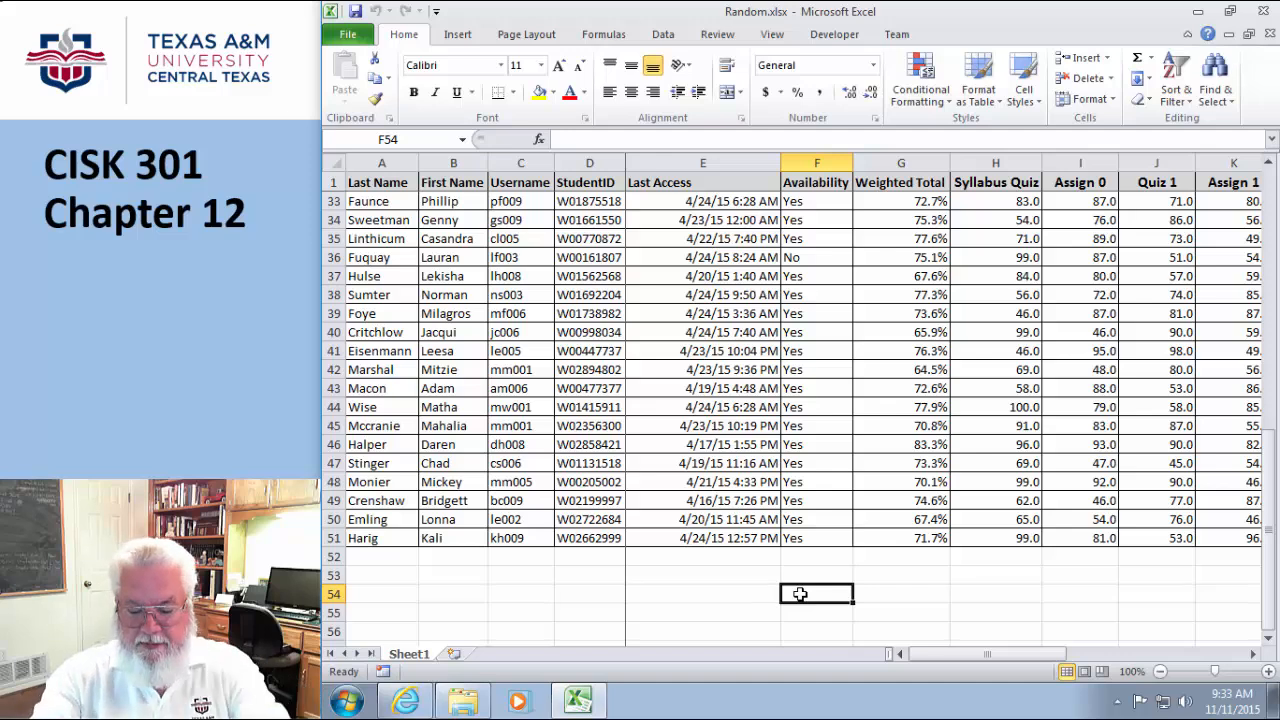
pyautogui.write('=RAN')
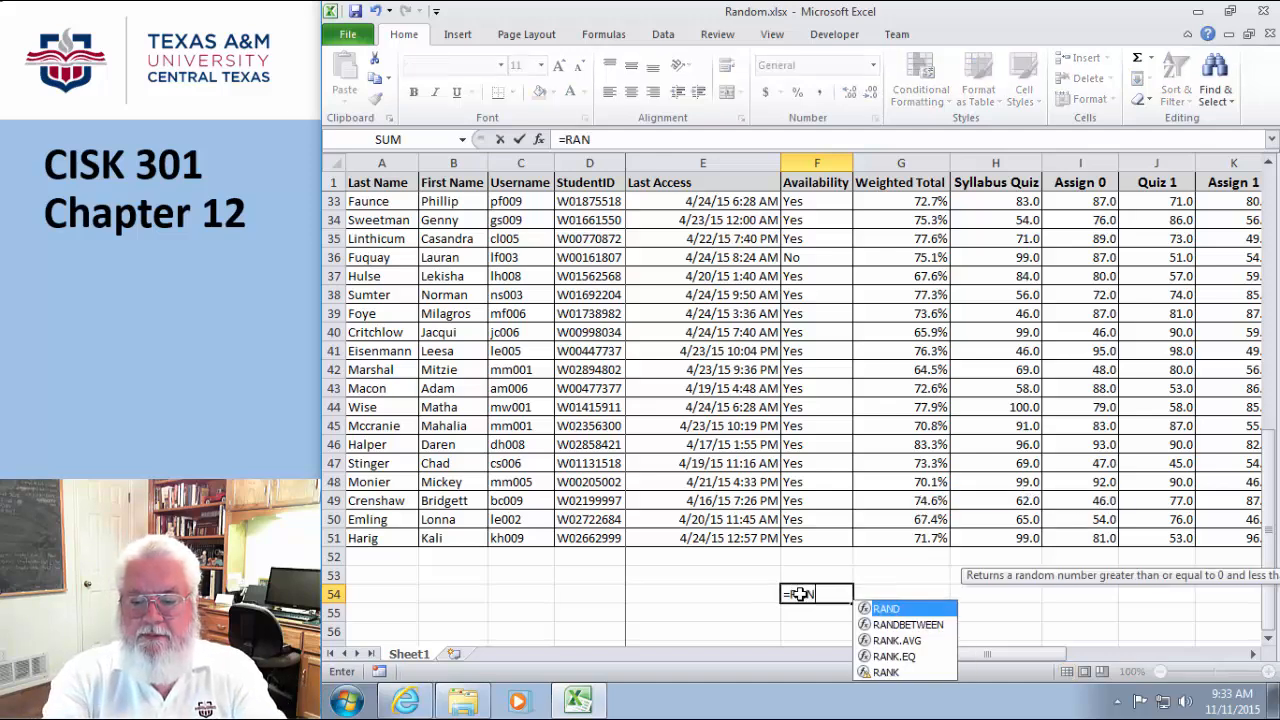
pyautogui.write('D()')
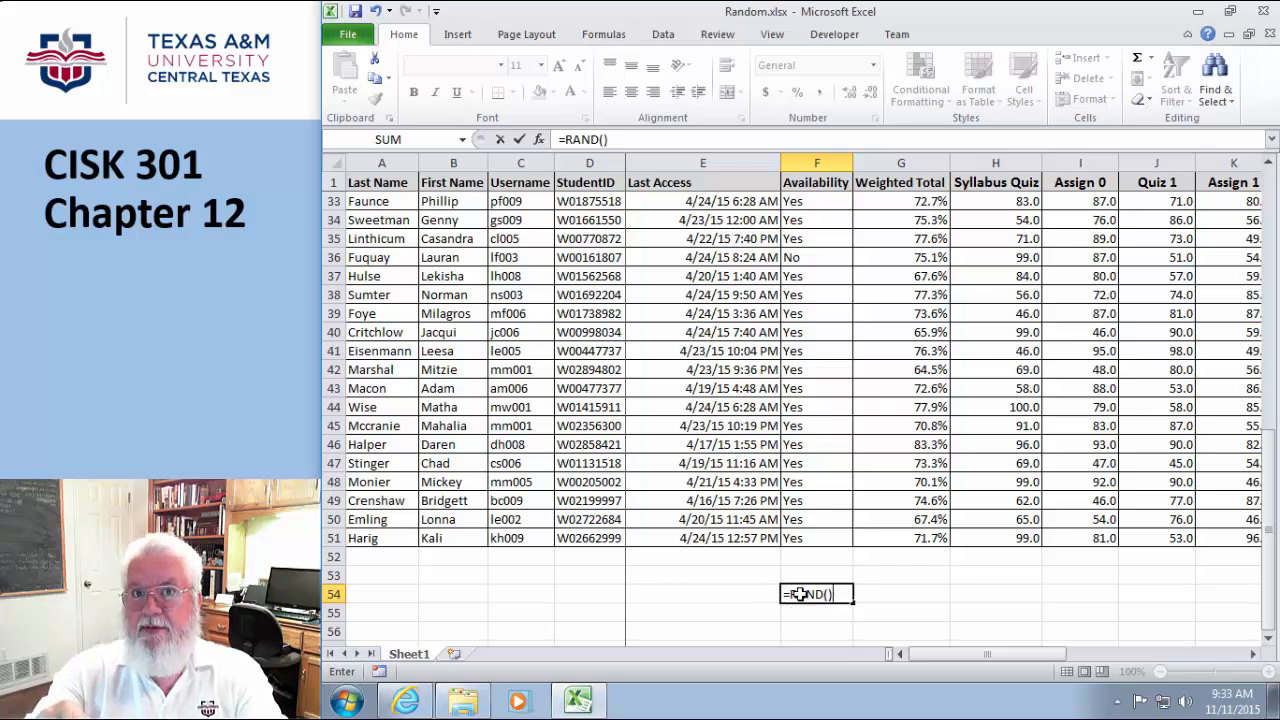
pyautogui.press('Return')
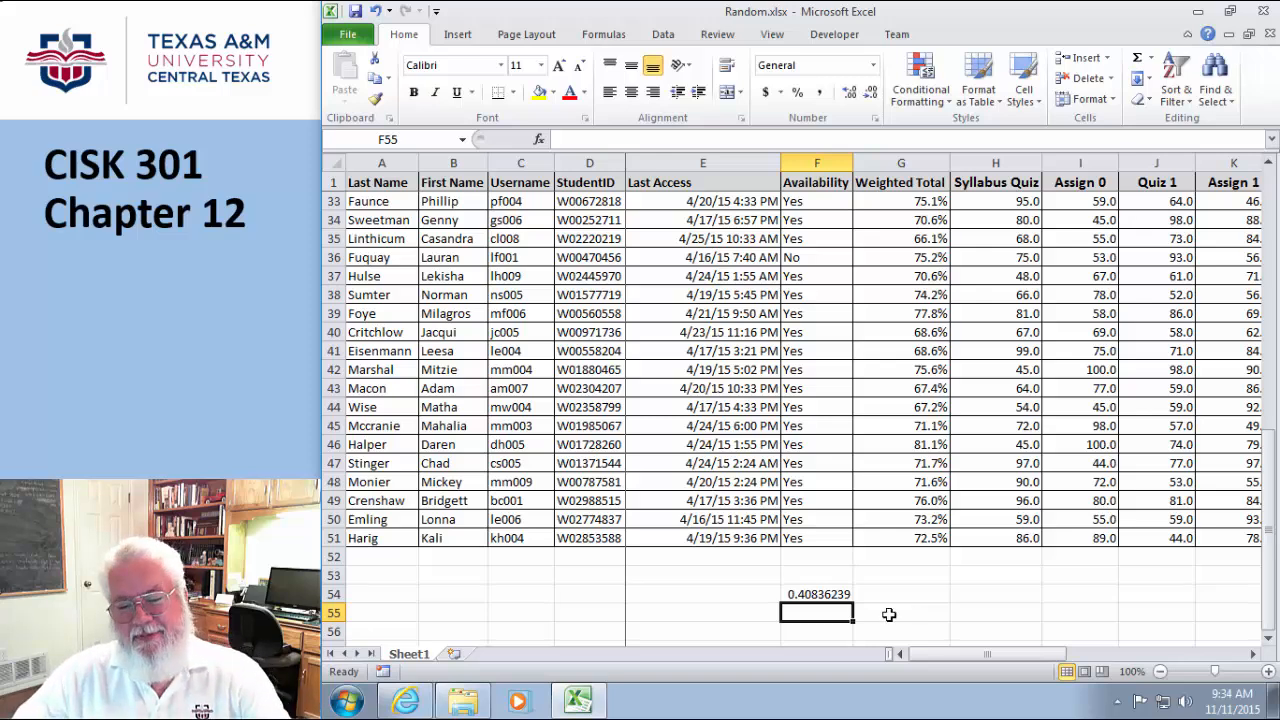
# - Enter the formula =RANDBETWEEN(1,12) in cell F55
pyautogui.write('=')
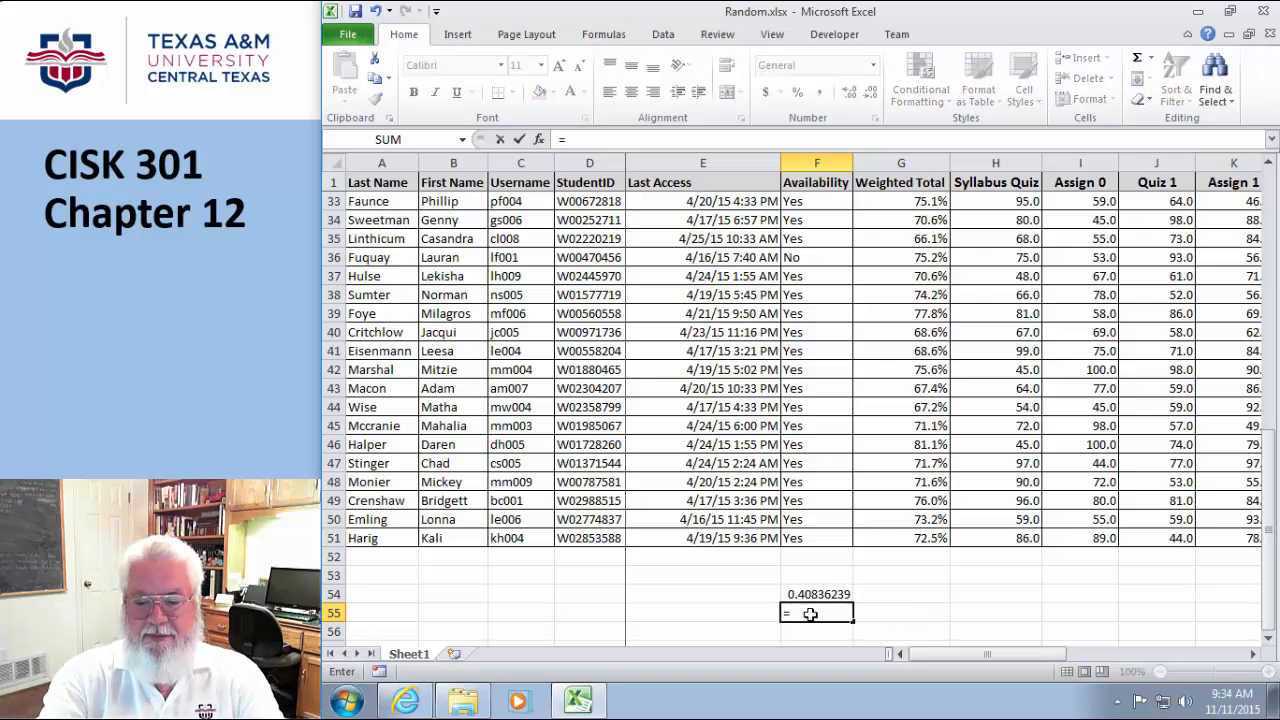
pyautogui.write('RAND')
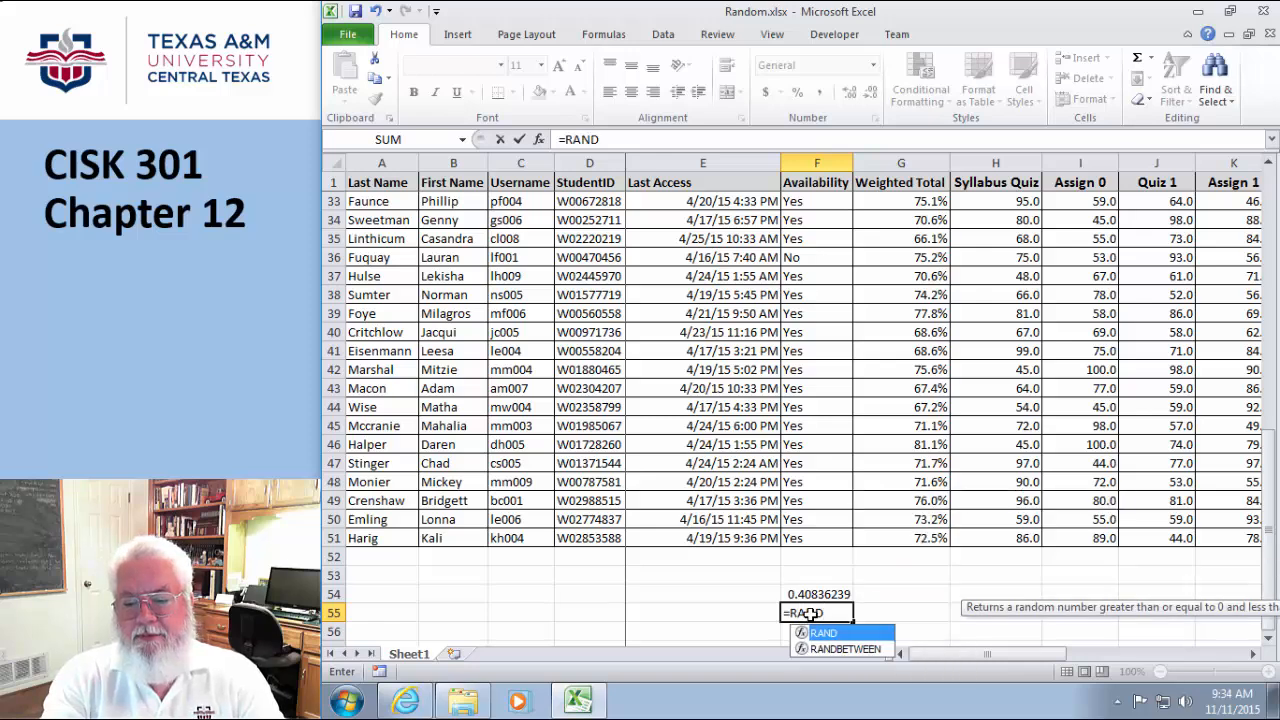
pyautogui.write('BETWE')
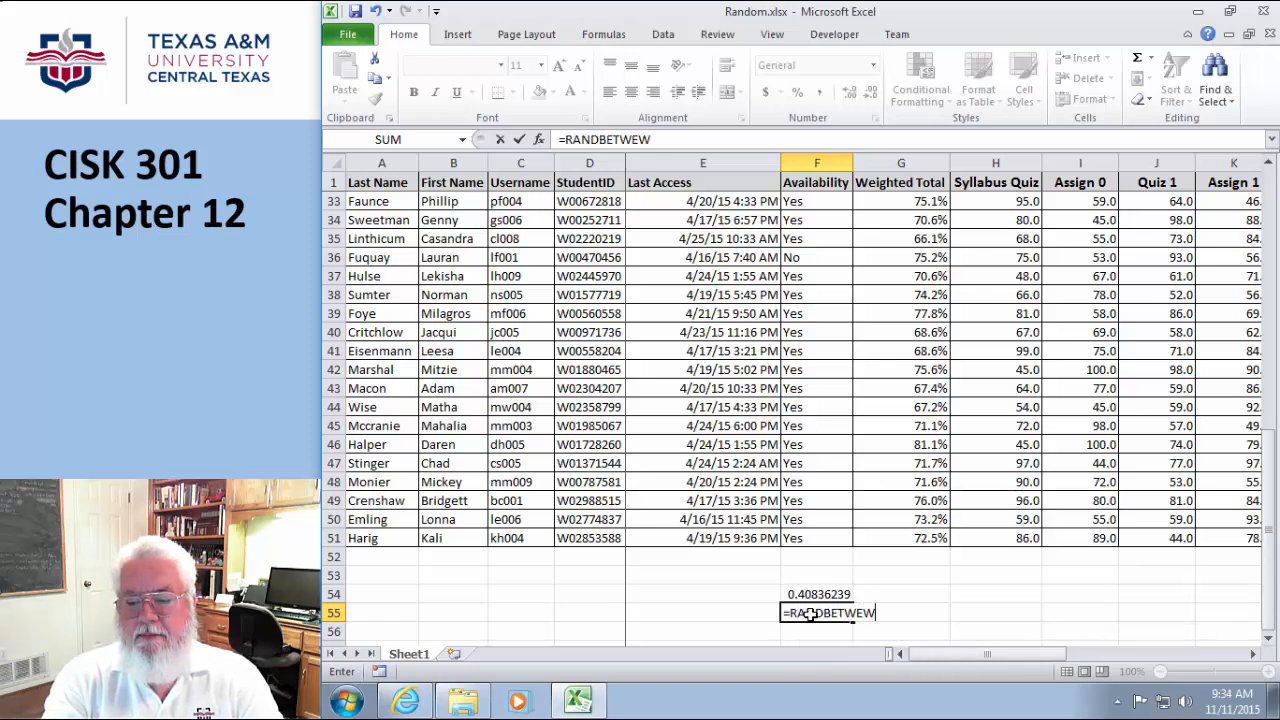
pyautogui.write('EN(')
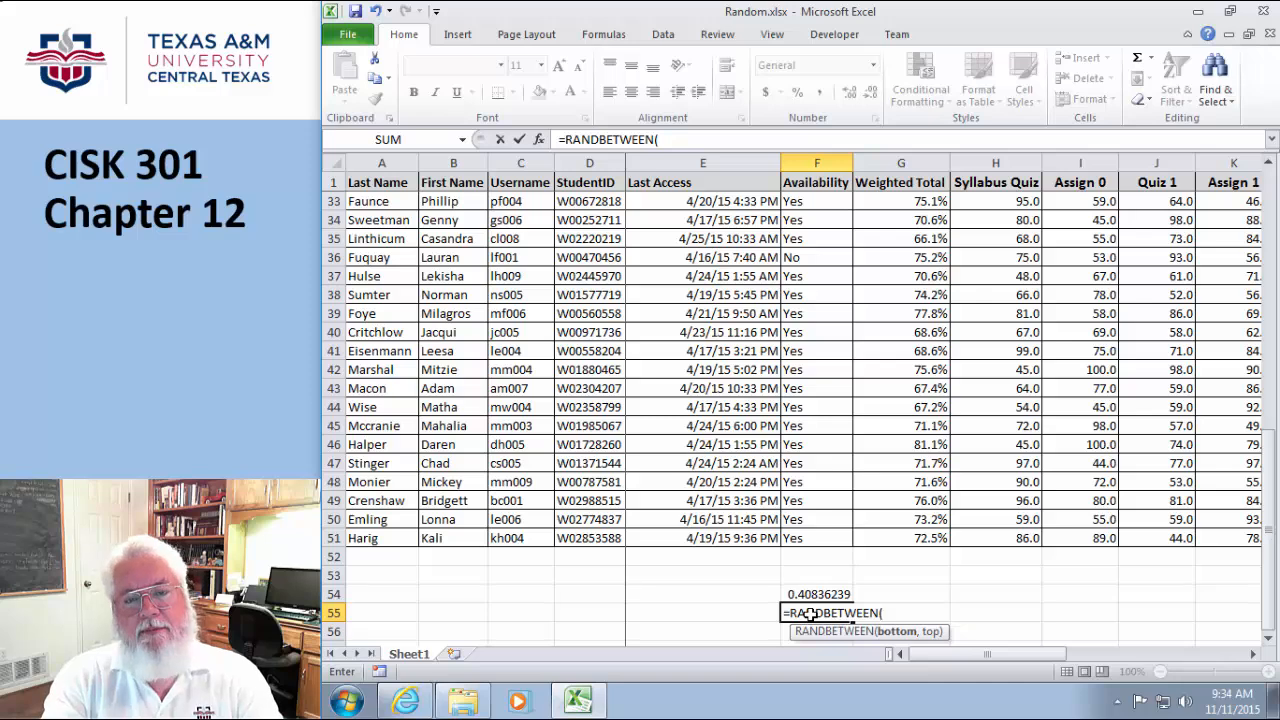
pyautogui.write('1')
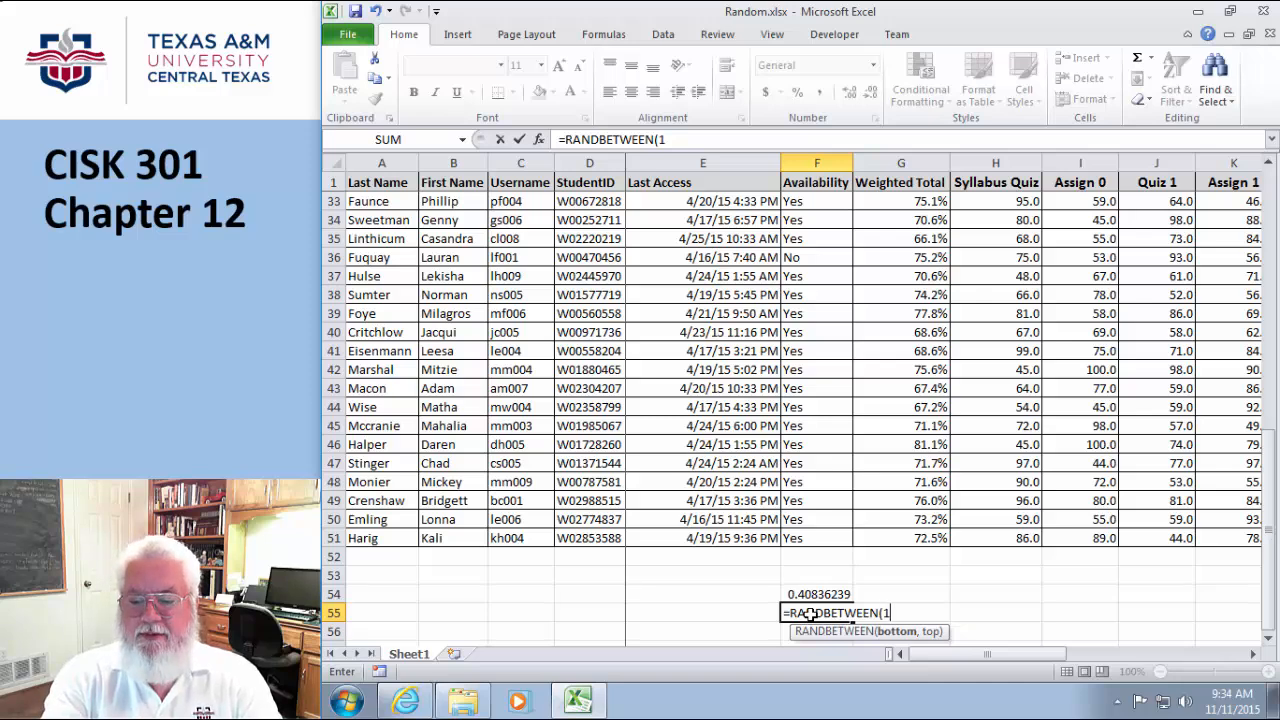
pyautogui.write(',12)')
pyautogui.press('Return')
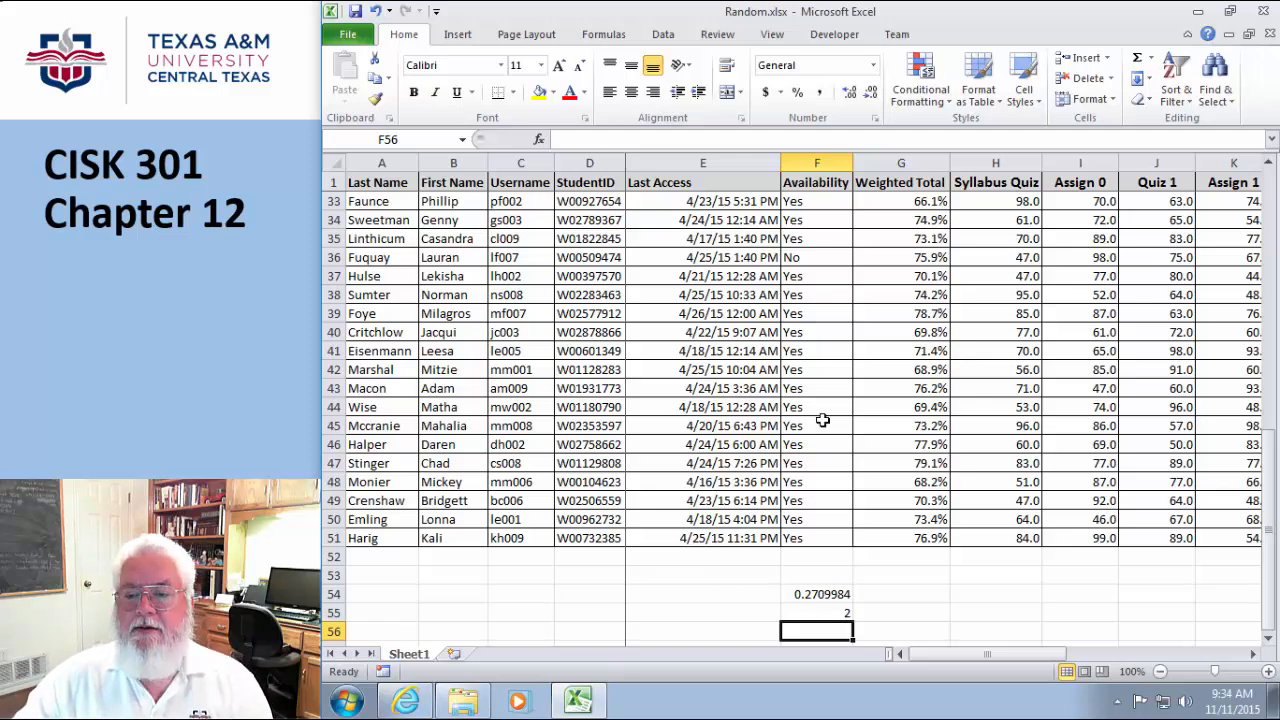
# - Examine the random-data formulas in the Username, StudentID, Last Access and Syllabus Quiz columns
pyautogui.scroll(10, 1030, 427)
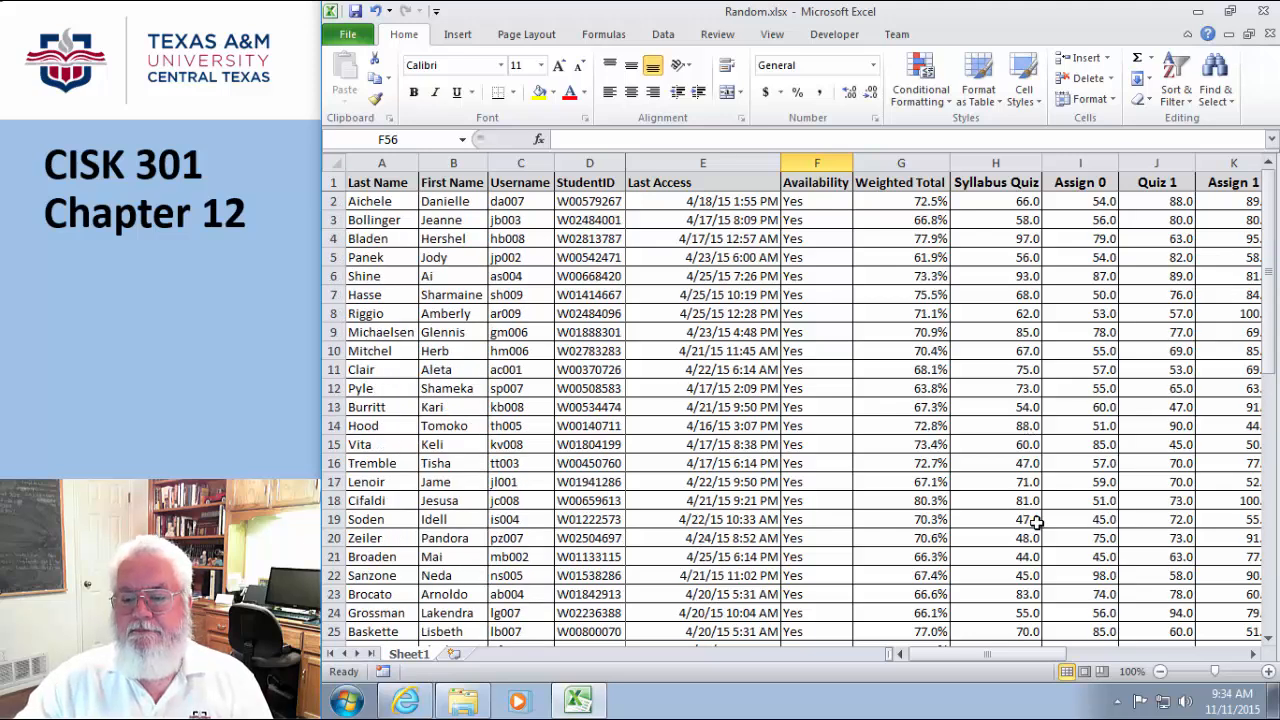
pyautogui.moveTo(986, 655); pyautogui.dragTo(936, 654)
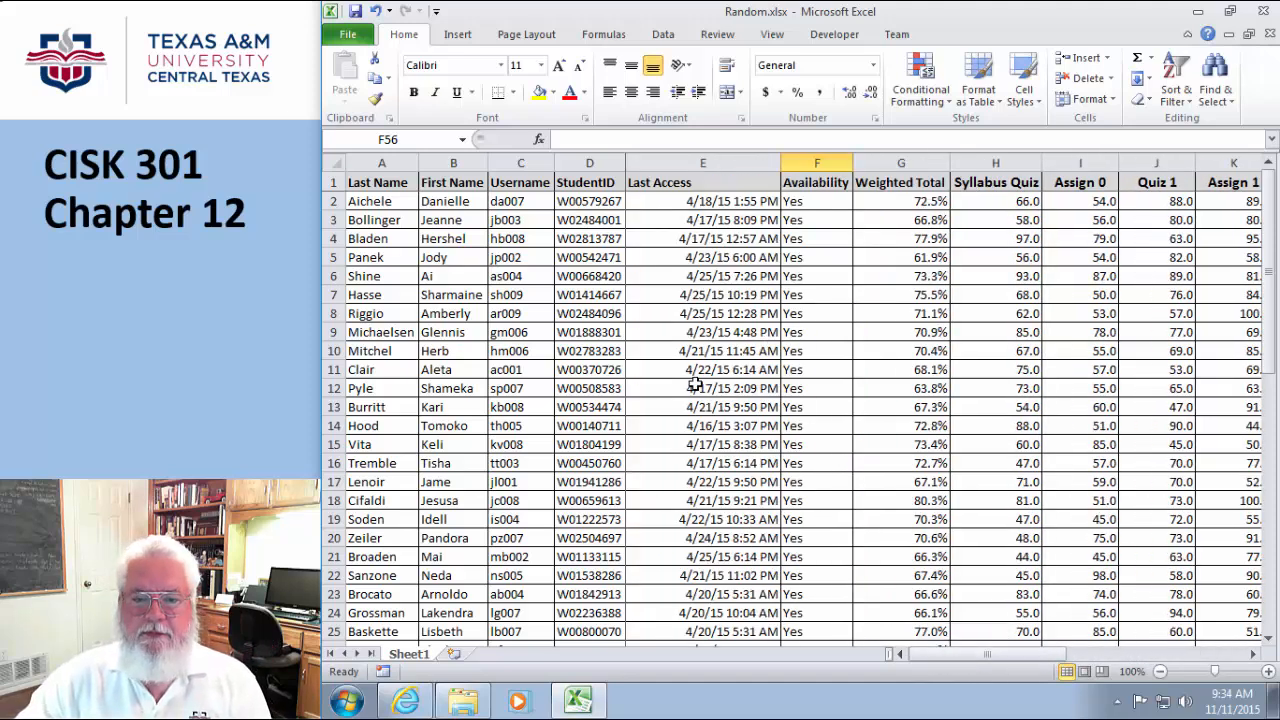
pyautogui.click(461, 200)
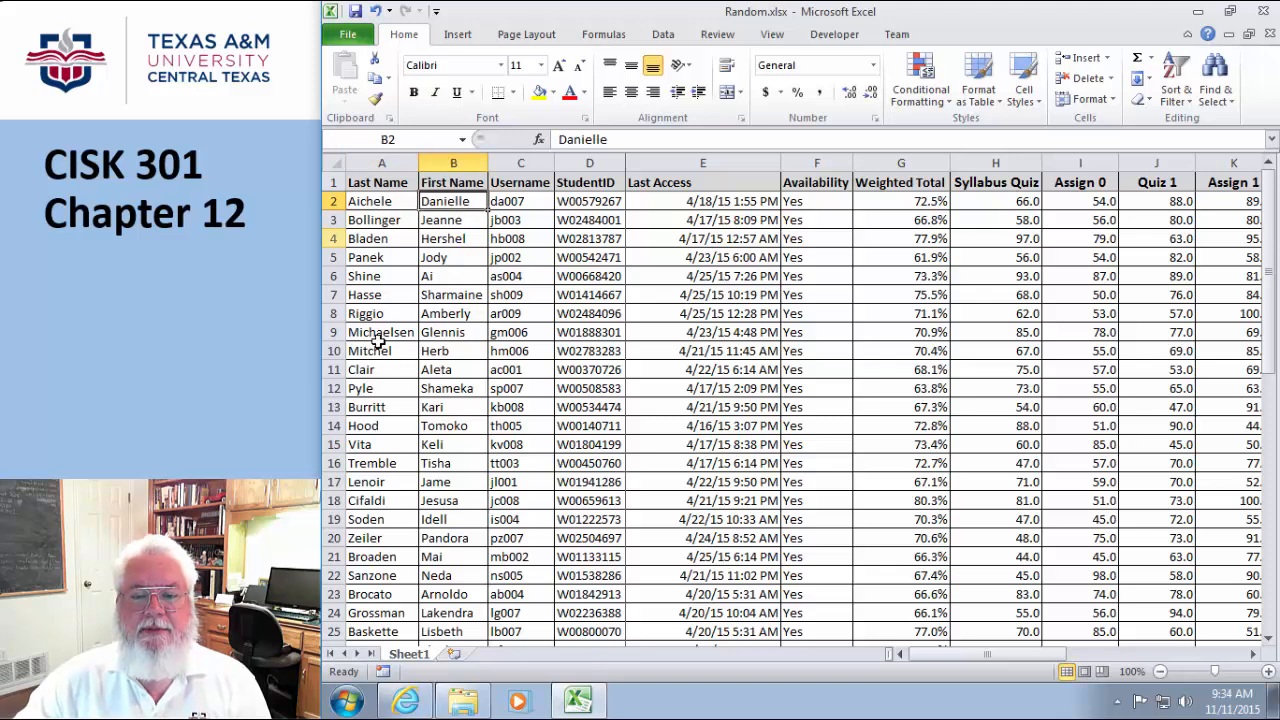
pyautogui.click(514, 201)
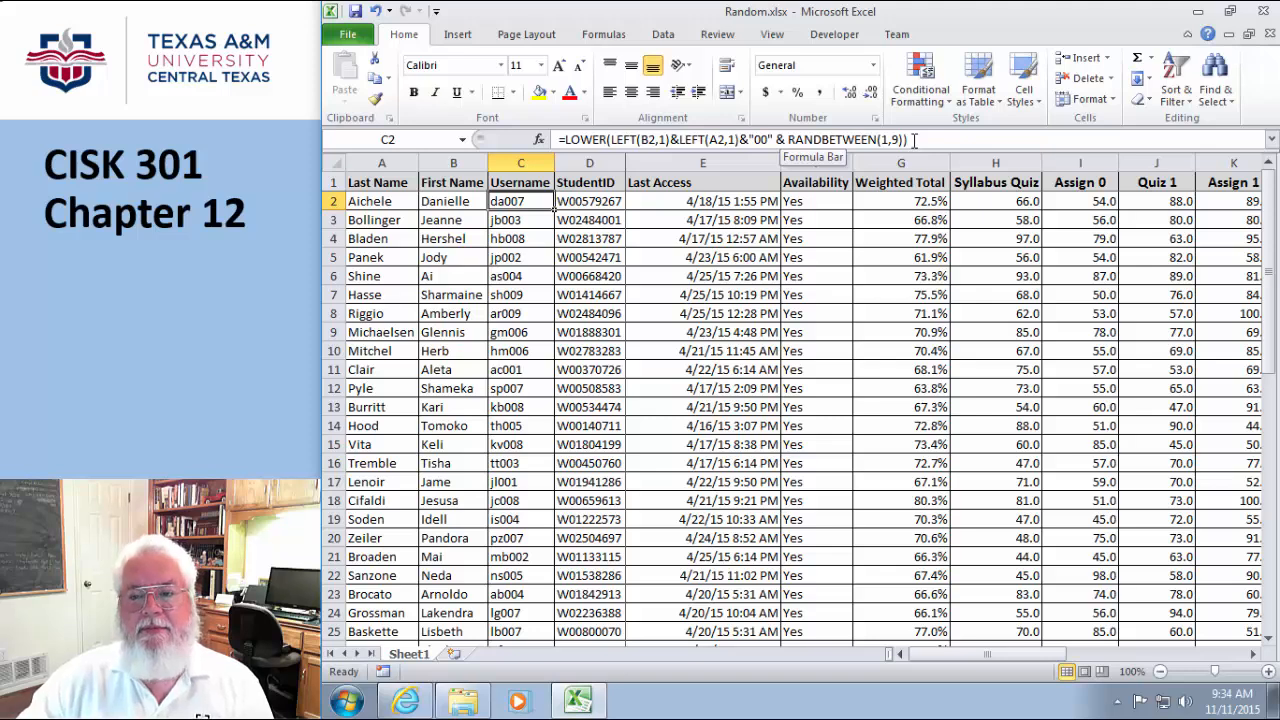
pyautogui.click(575, 201)
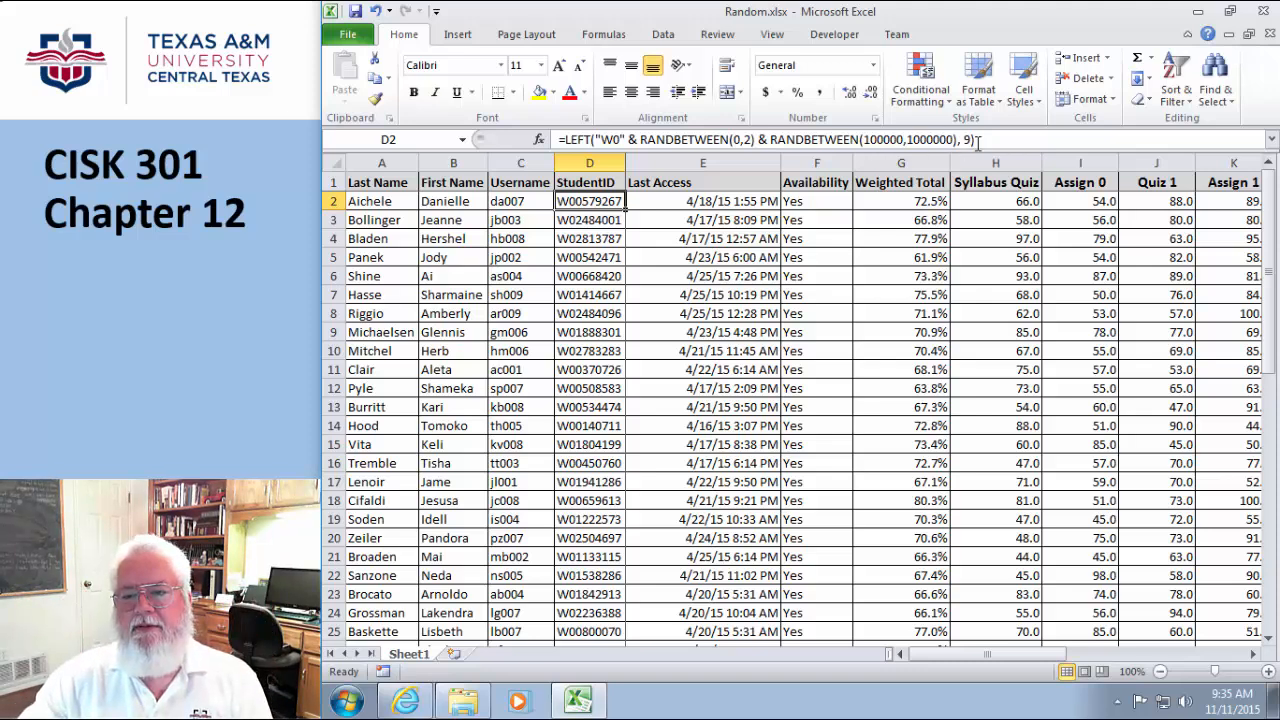
pyautogui.click(704, 205)
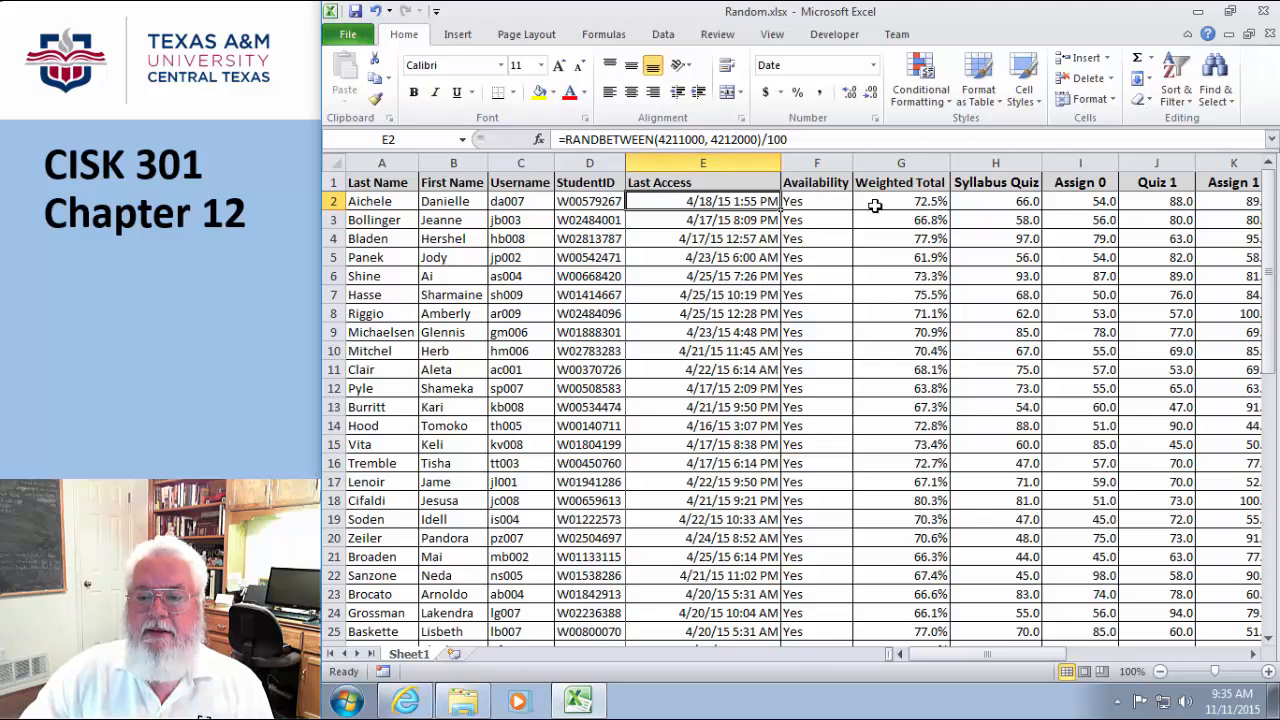
pyautogui.click(1005, 201)
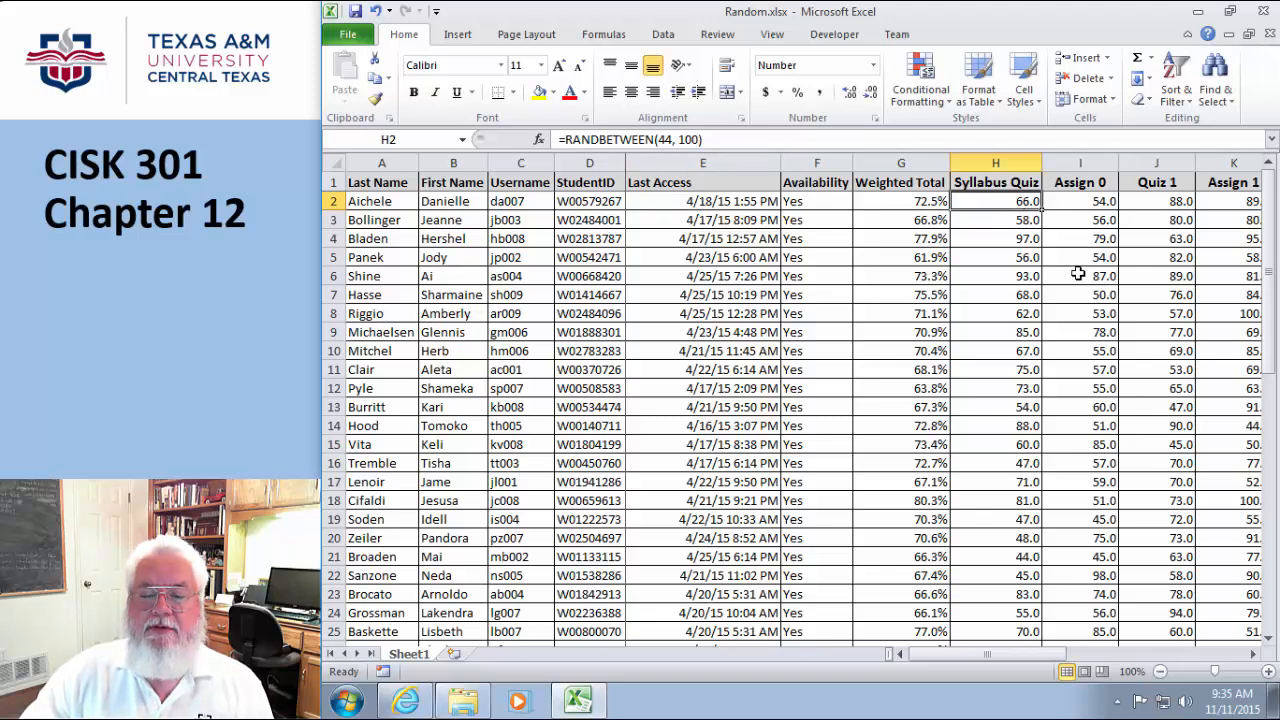
pyautogui.click(1033, 297)
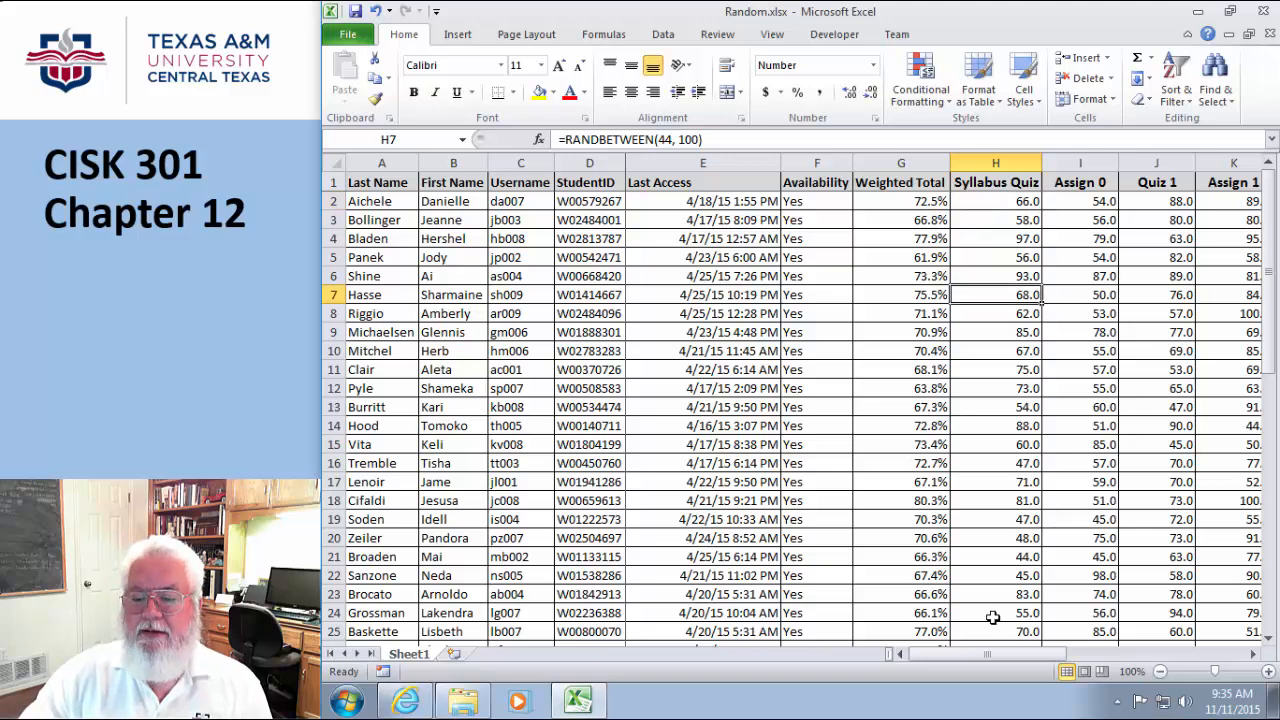
pyautogui.moveTo(990, 655); pyautogui.dragTo(914, 648)
# - Enter a formula in cell F56 that subtracts 7 days from the Last Access date in E51
pyautogui.scroll(-10, 612, 380)
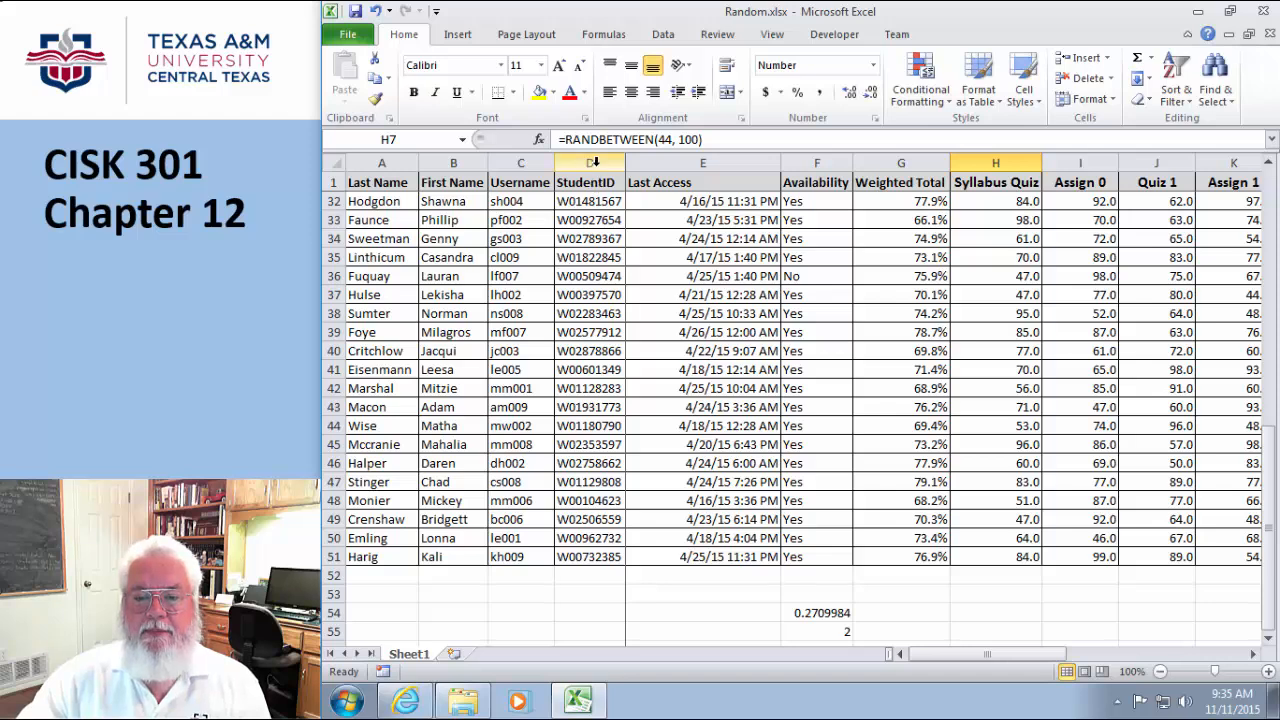
pyautogui.moveTo(590, 313); pyautogui.dragTo(600, 592)
pyautogui.click(712, 605)
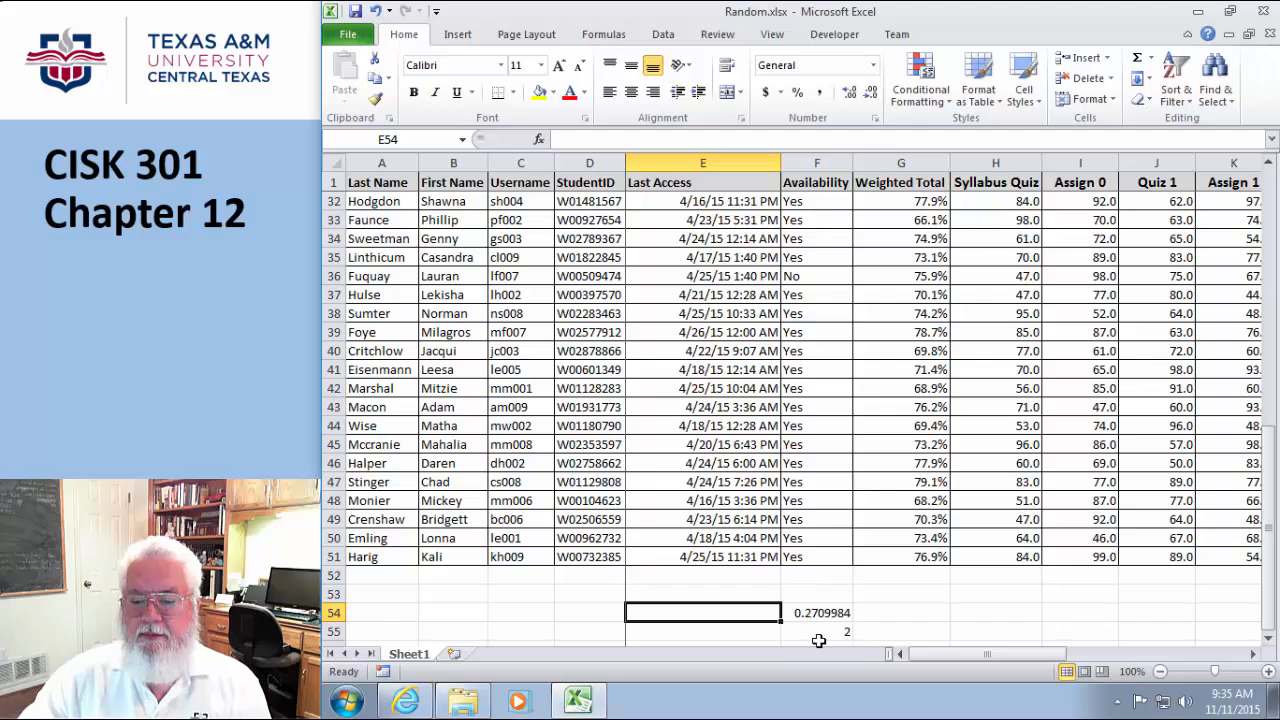
pyautogui.scroll(-1, 836, 612)
pyautogui.click(808, 596)
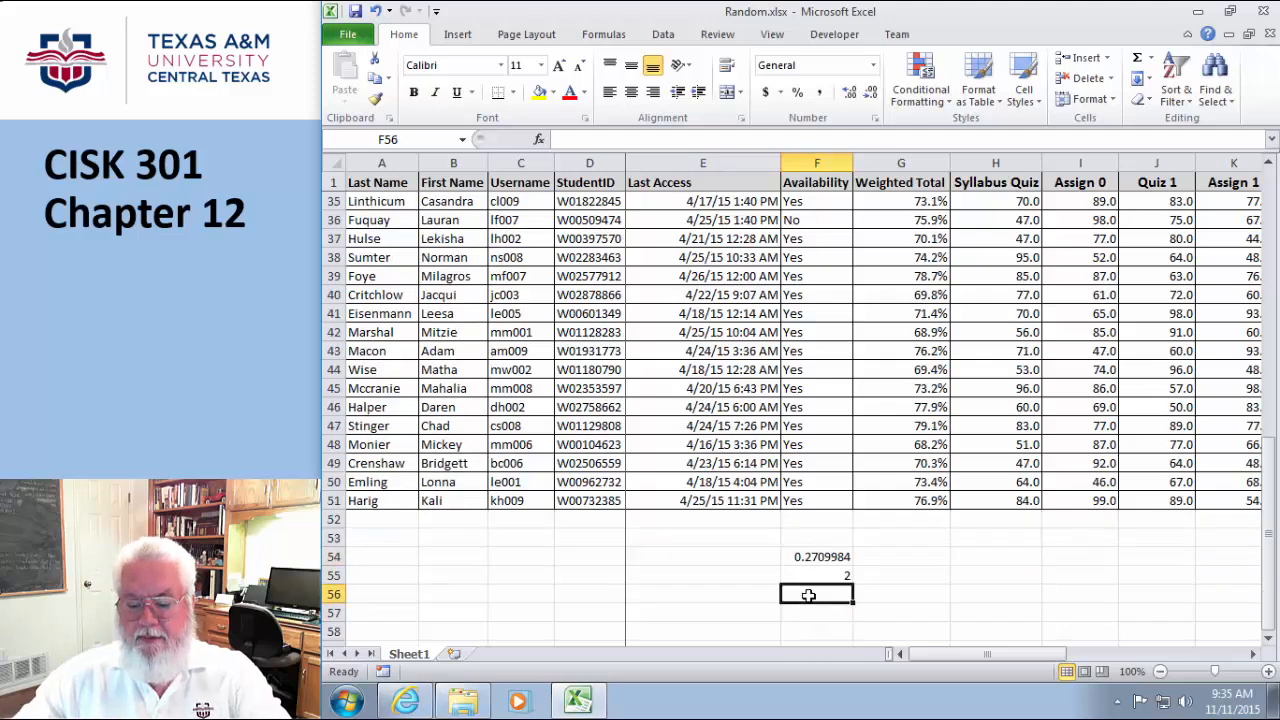
pyautogui.write('=')
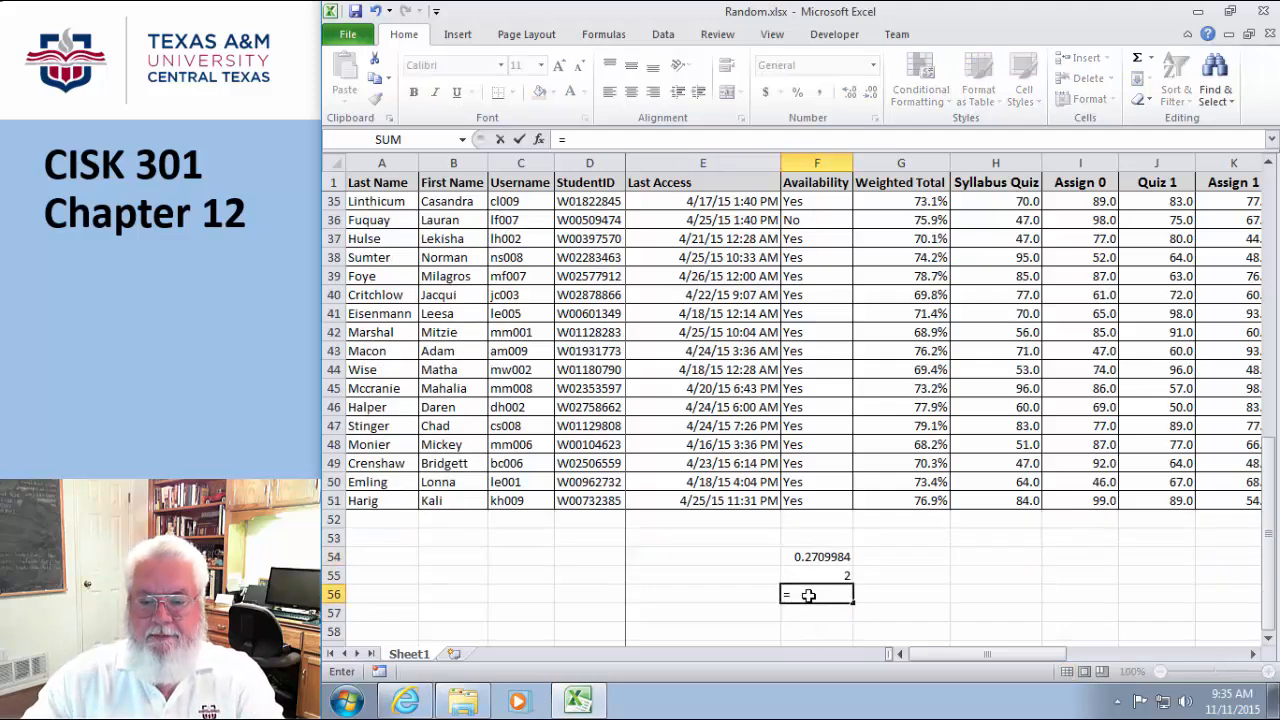
pyautogui.click(700, 501)
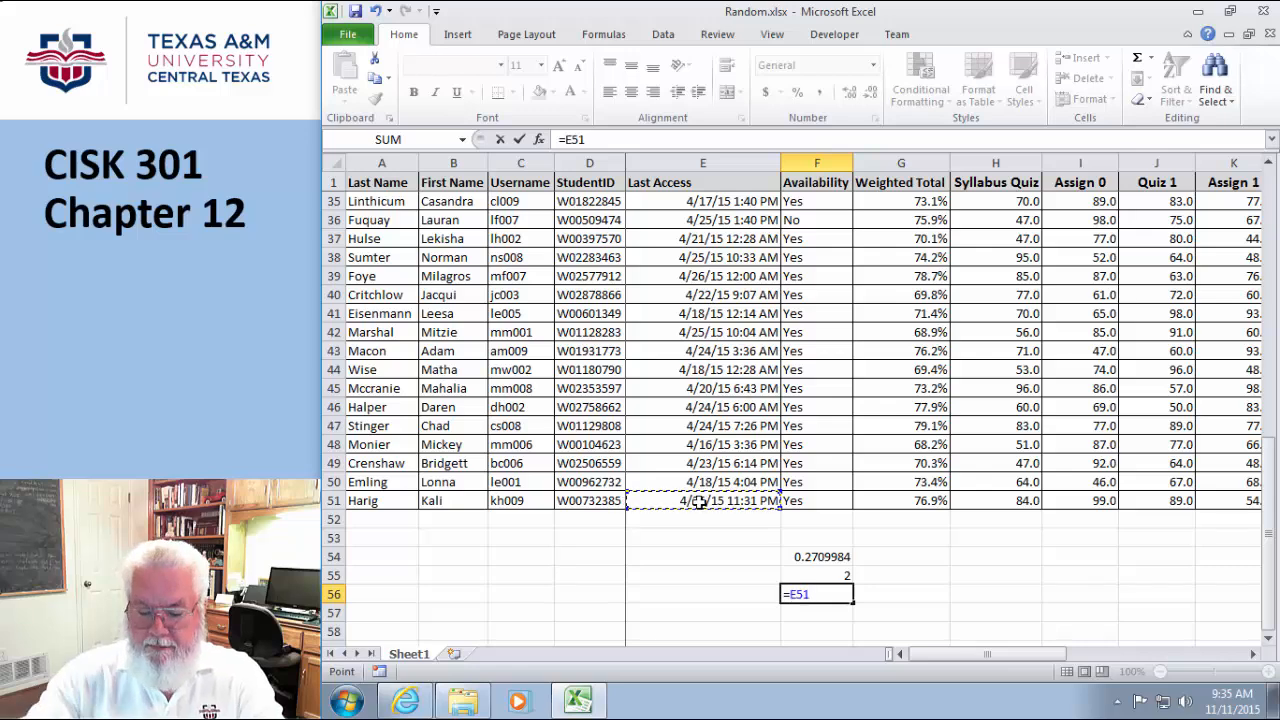
pyautogui.write('-7')
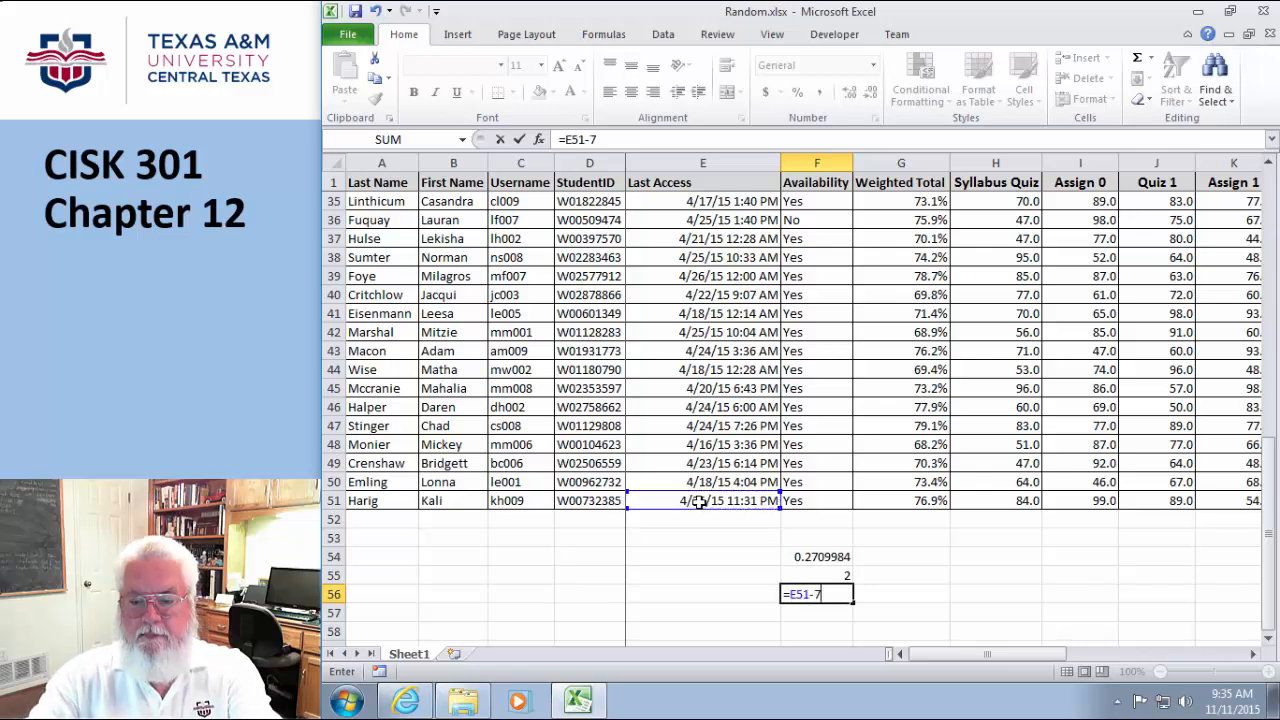
pyautogui.press('Return')
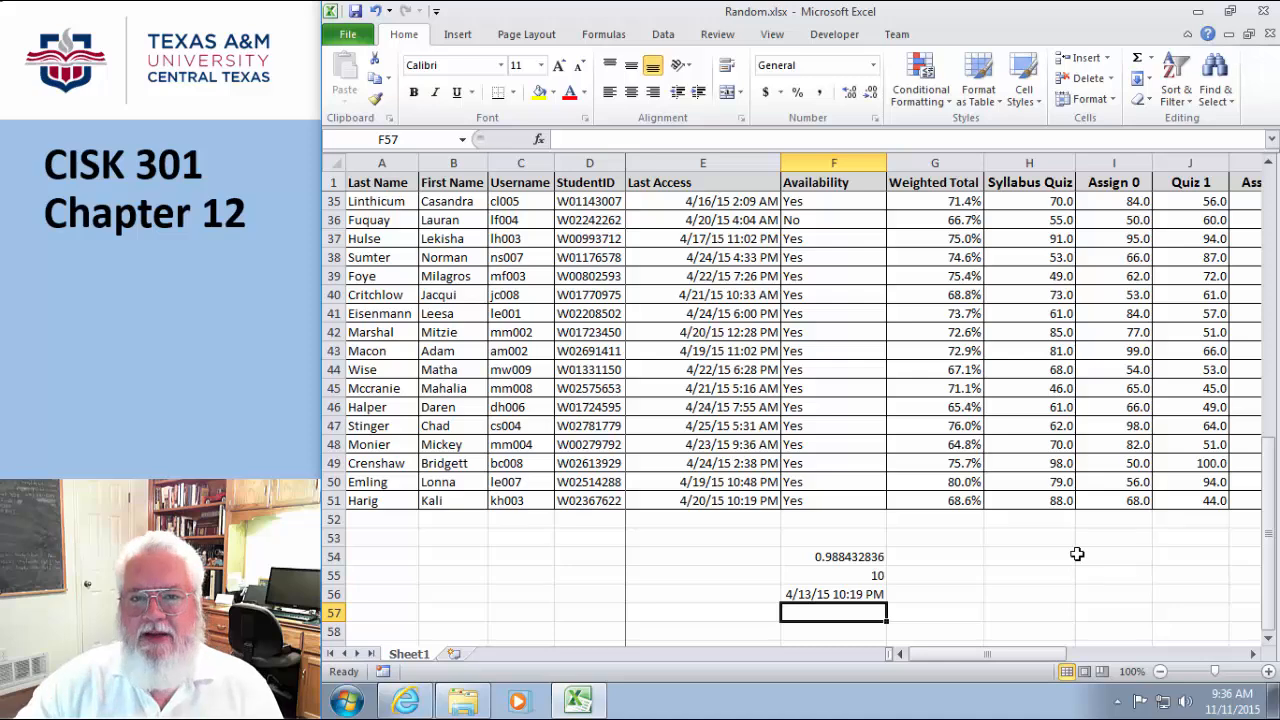
# - Replace the StudentID formulas in D2:D51 with their values by copying the cells and pasting them in place as values only
pyautogui.scroll(11, 586, 440)
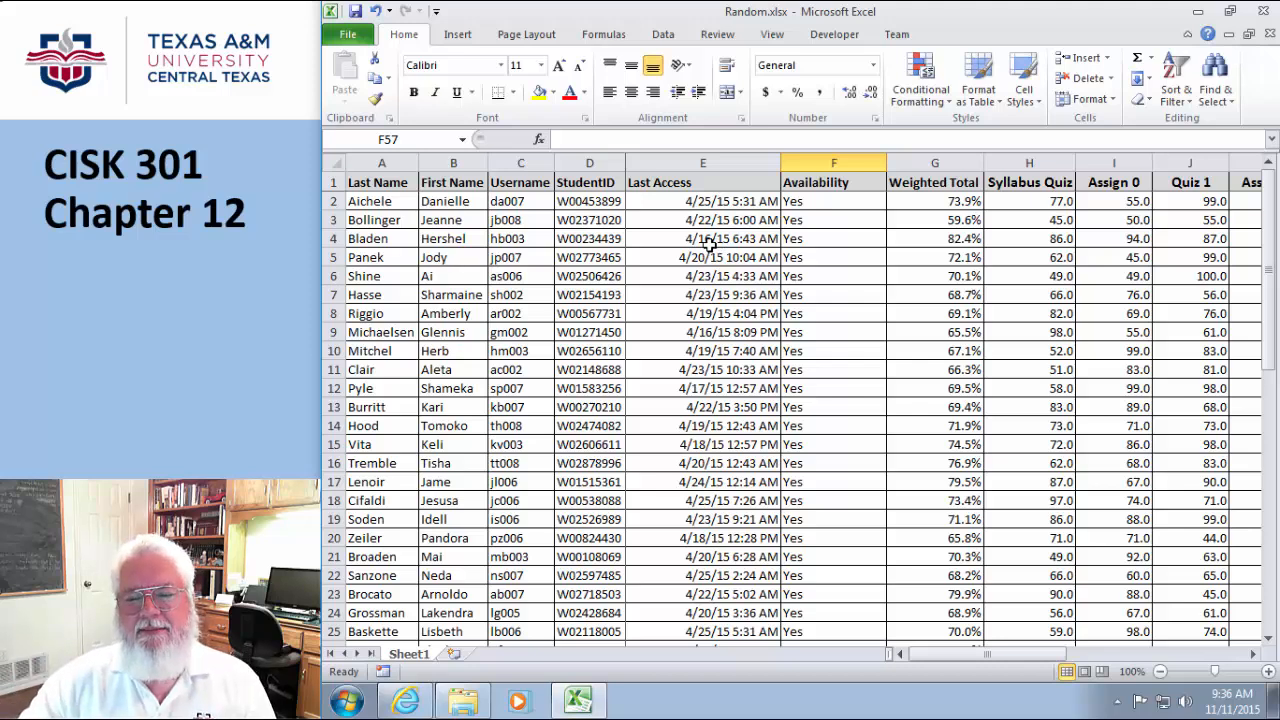
pyautogui.scroll(-4, 655, 264)
pyautogui.scroll(4, 651, 266)
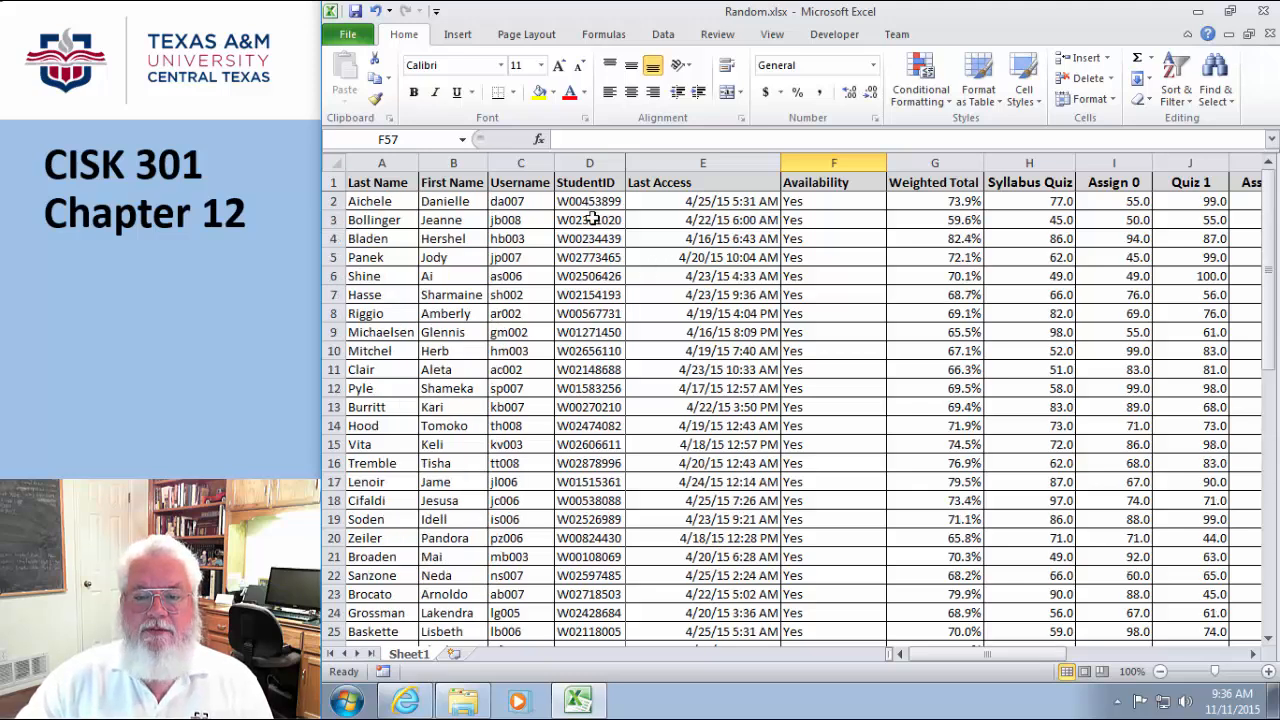
pyautogui.moveTo(589, 199); pyautogui.dragTo(578, 607)
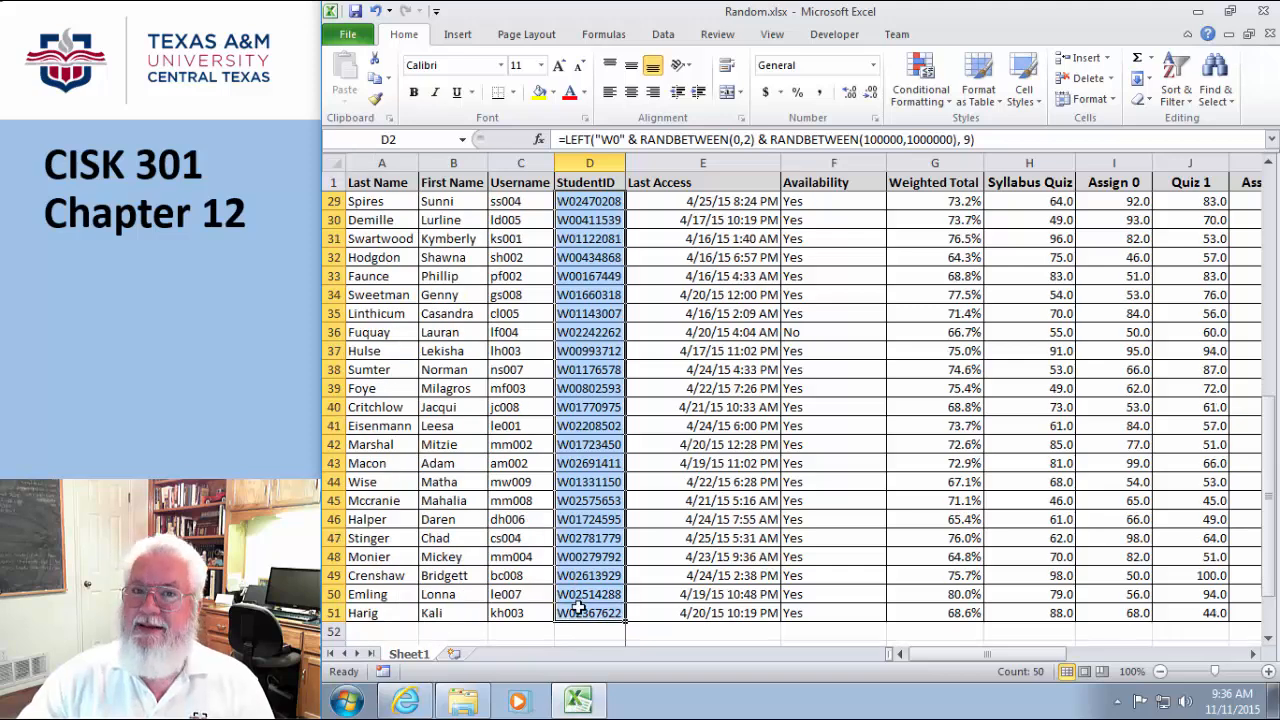
pyautogui.rightClick(589, 296)
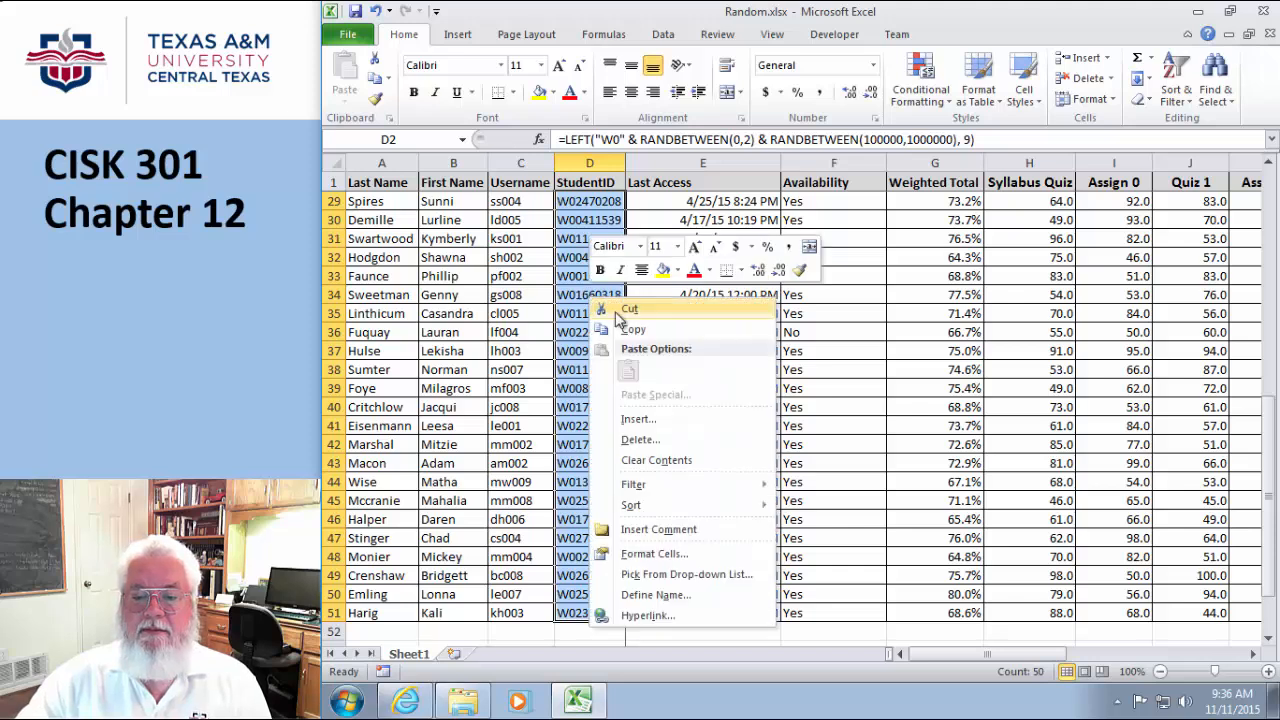
pyautogui.click(622, 335)
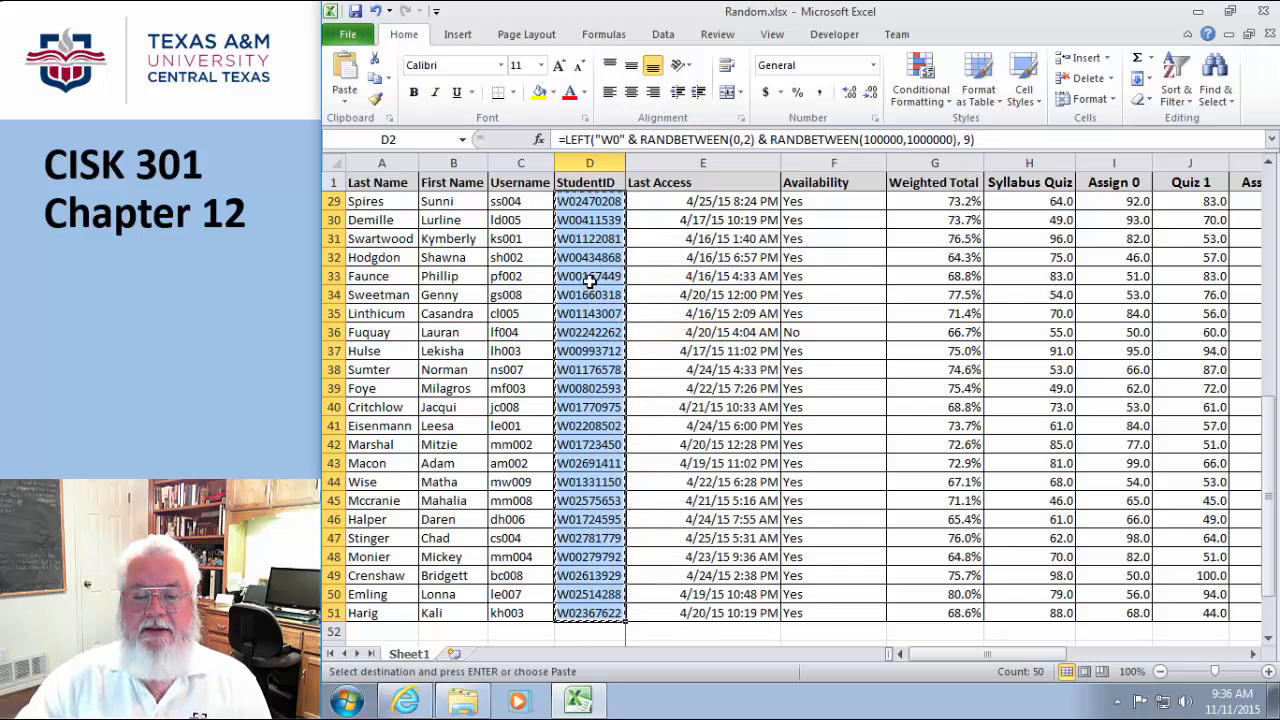
pyautogui.rightClick(590, 281)
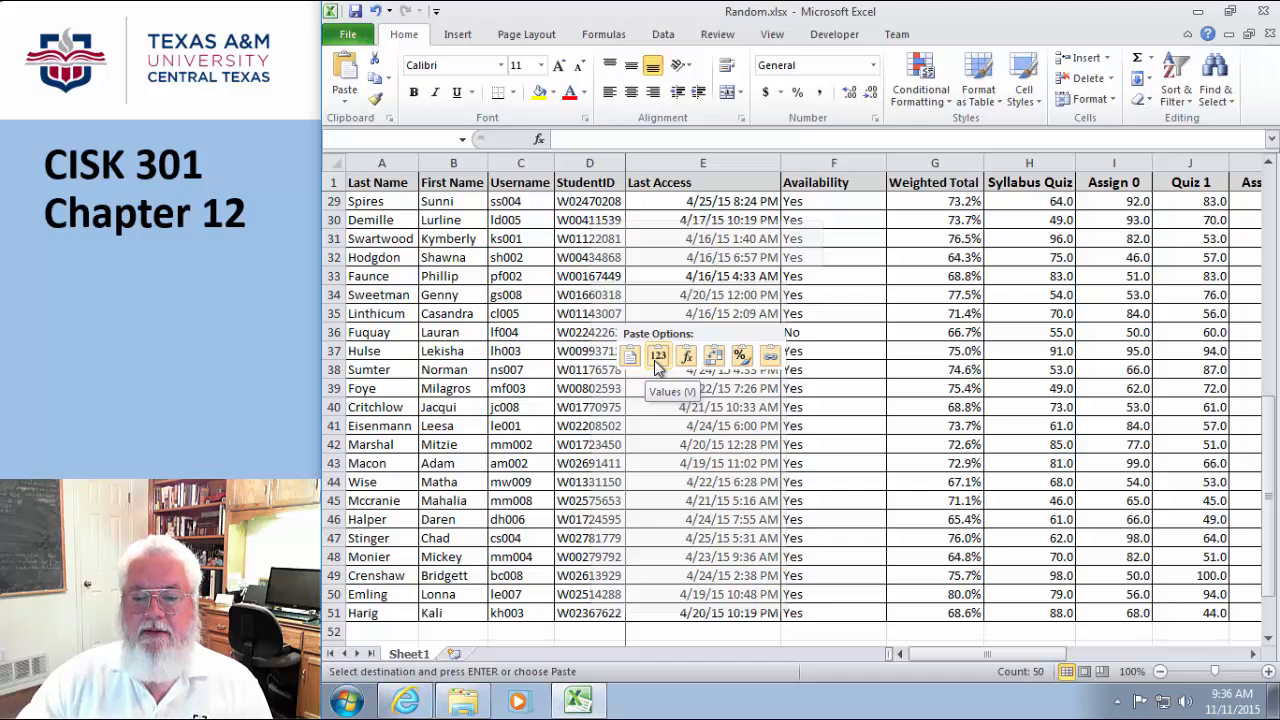
pyautogui.click(657, 366)
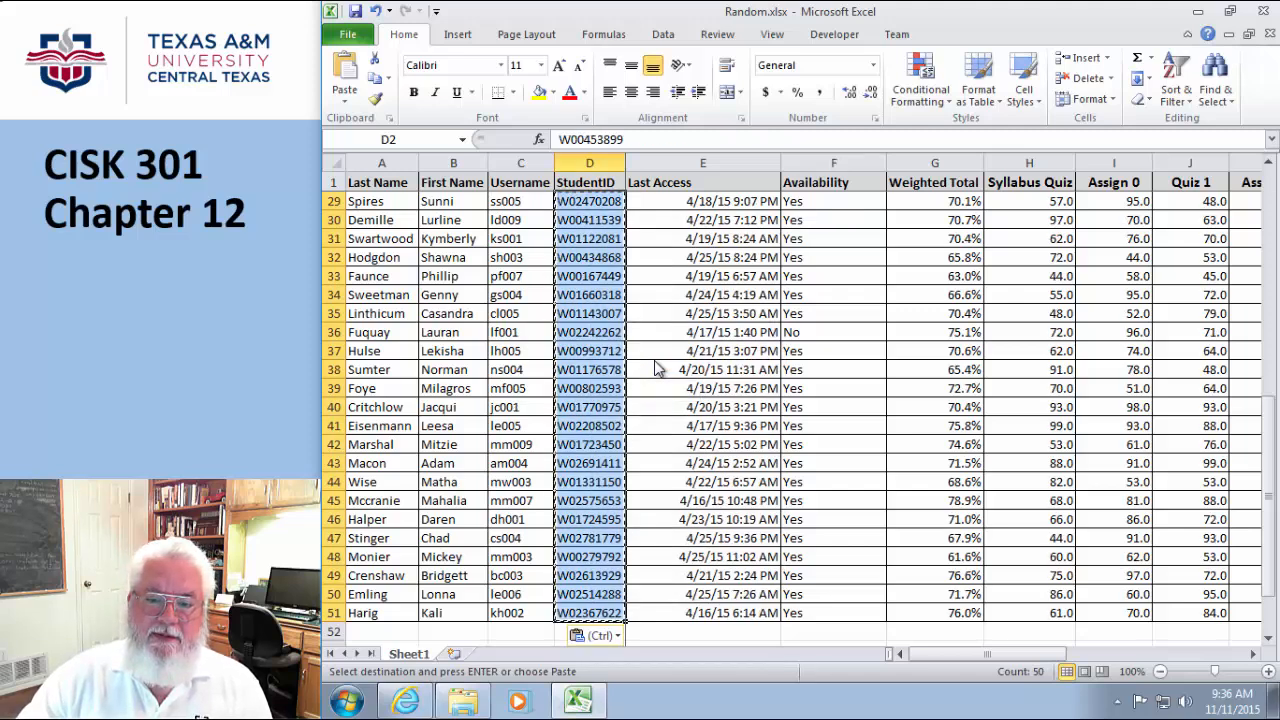
# - Compare the contents of a StudentID cell with the Last Access formulas, and clear the copy marquee
pyautogui.click(658, 390)
pyautogui.click(594, 351)
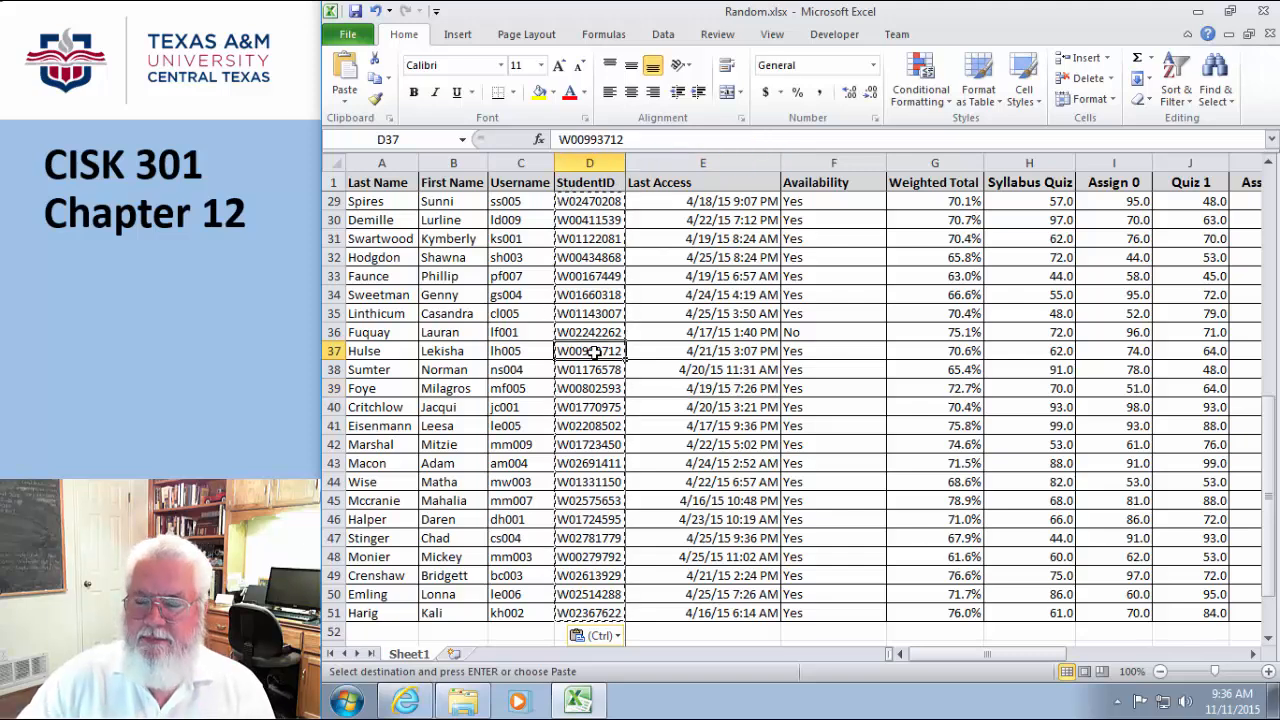
pyautogui.click(660, 313)
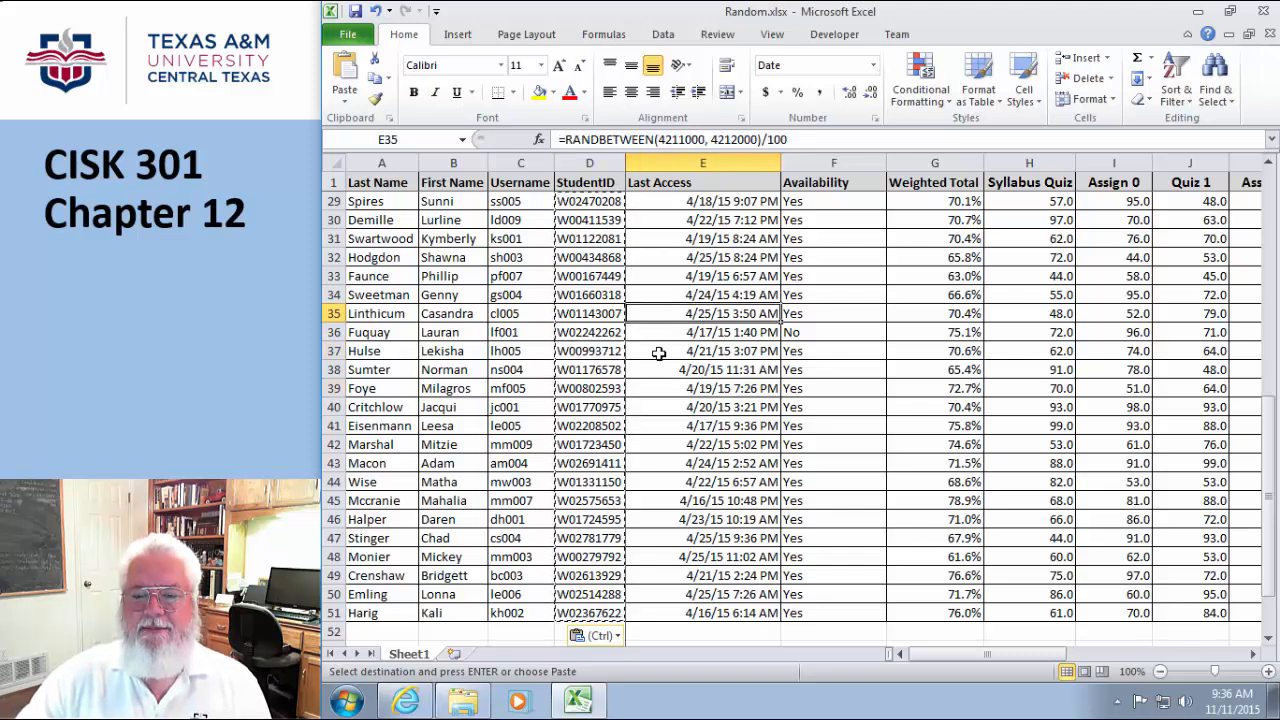
pyautogui.click(634, 386)
pyautogui.scroll(-5, 830, 450)
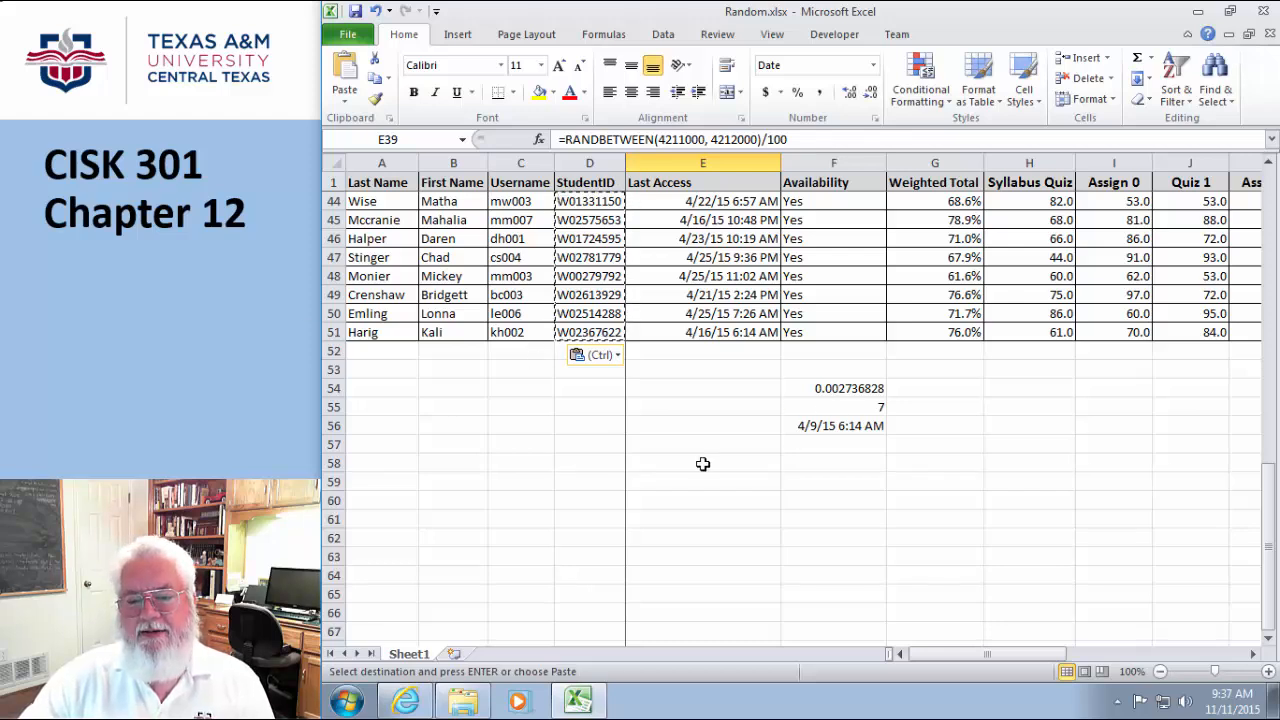
pyautogui.press('Escape')
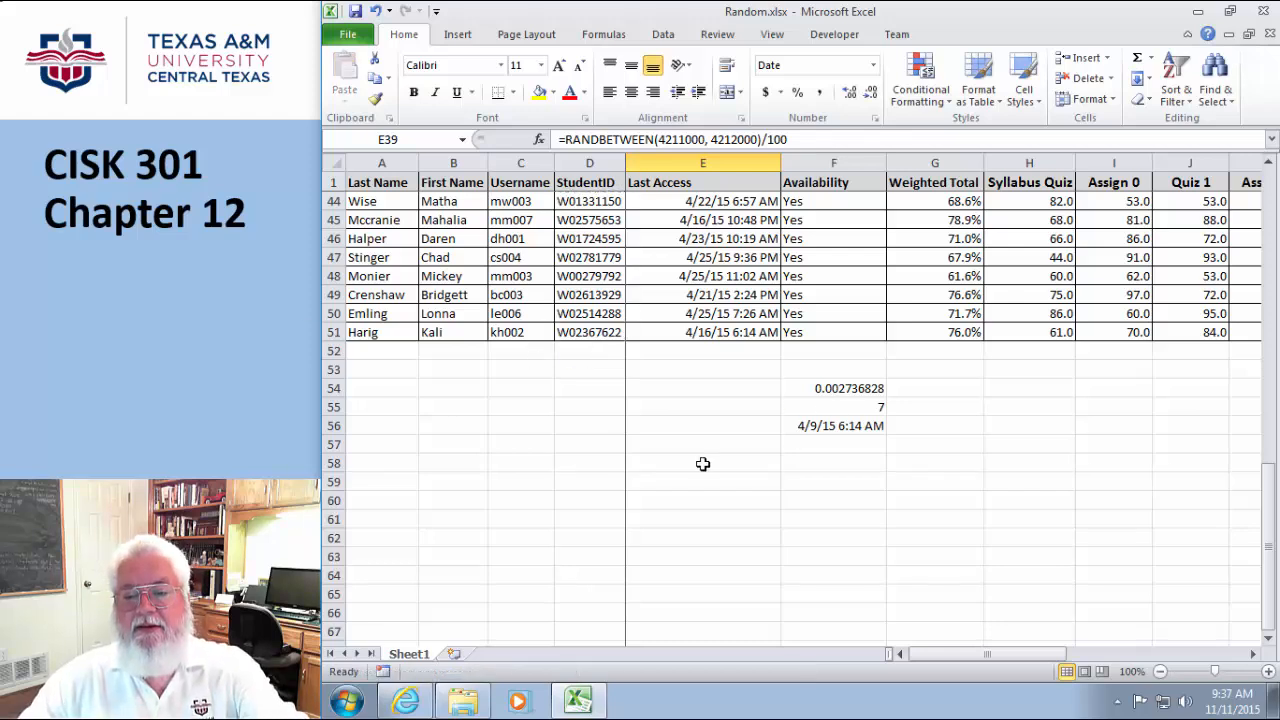
pyautogui.click(703, 464)
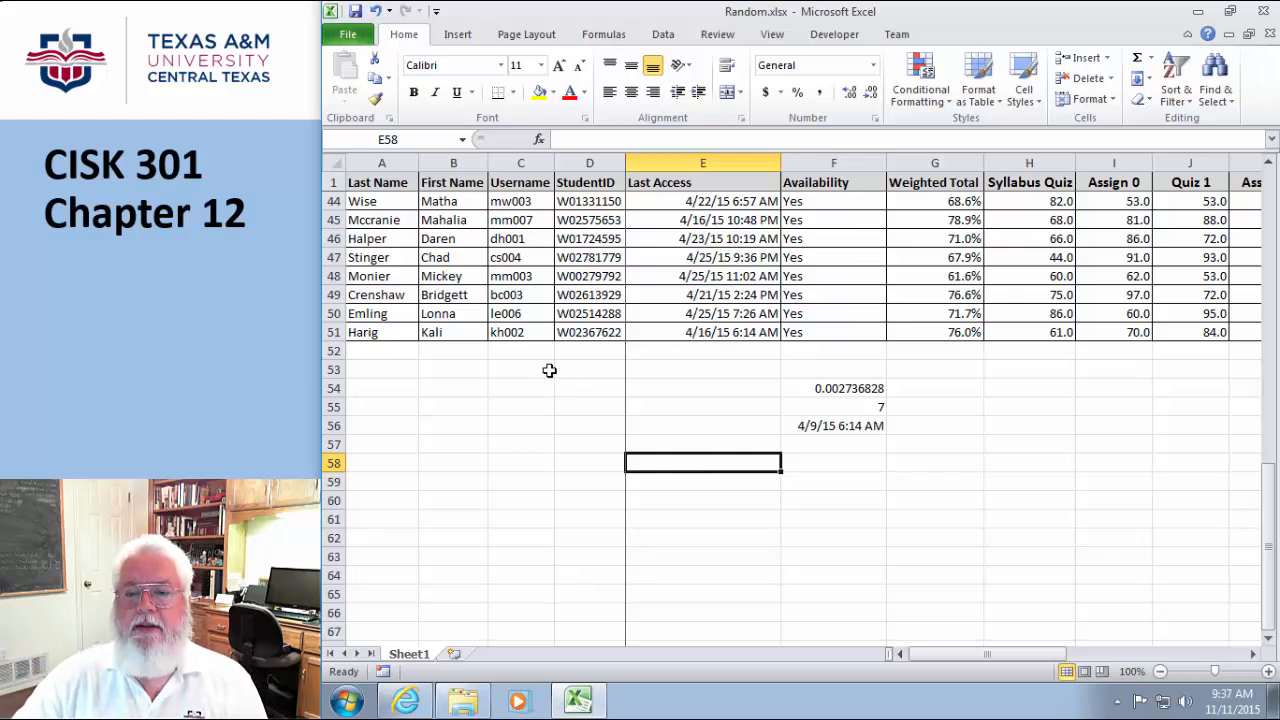
# - Enter the formula =RAND() in cell V2, in the empty column beside the Final scores
pyautogui.scroll(14, 531, 371)
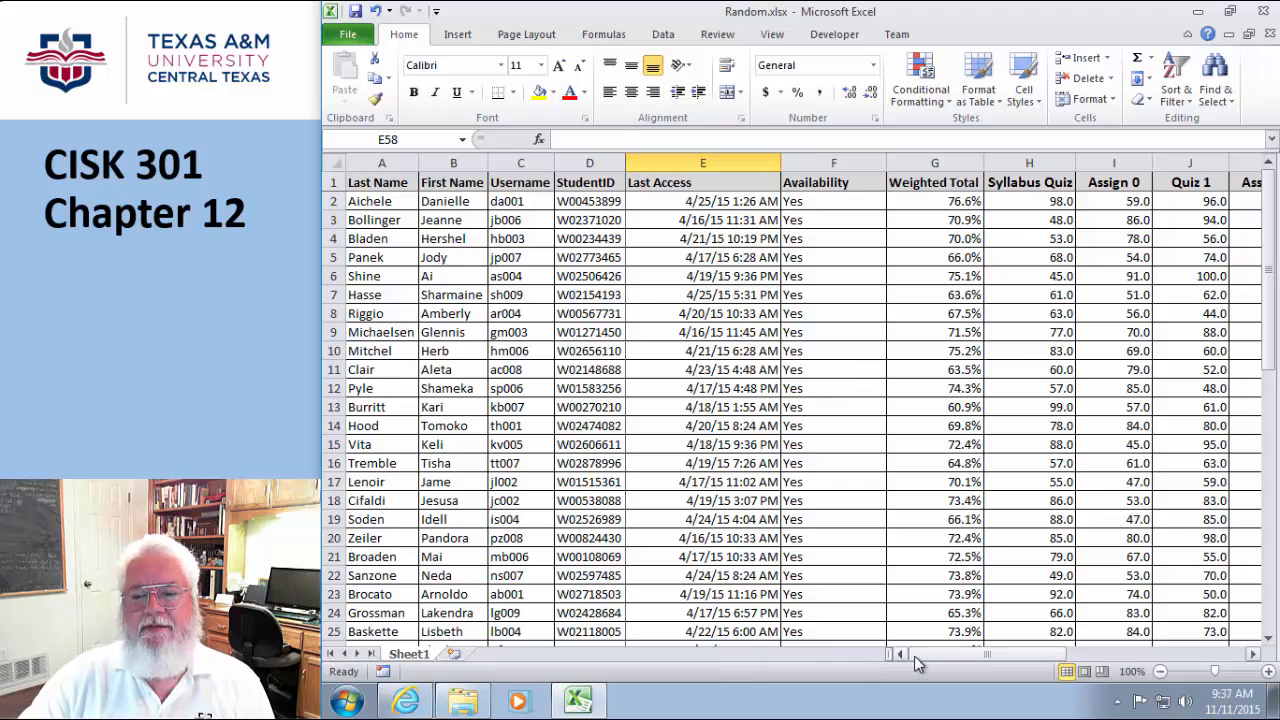
pyautogui.moveTo(914, 656); pyautogui.dragTo(1267, 665)
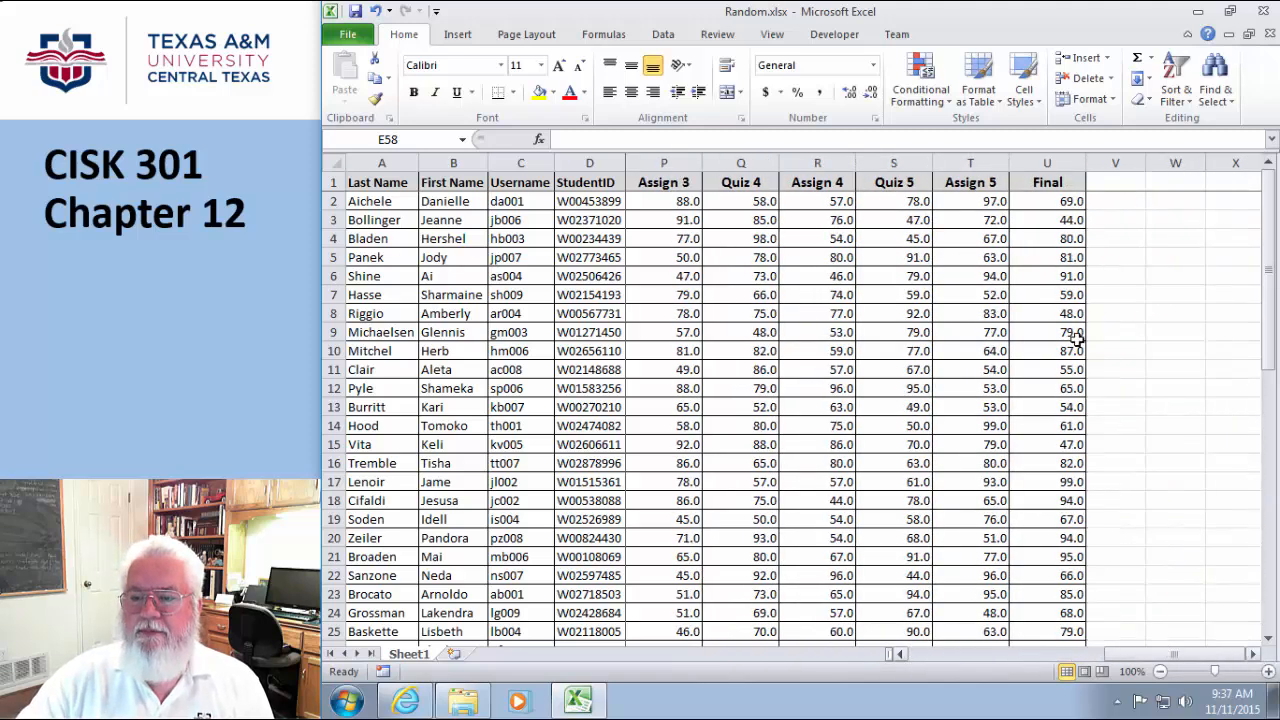
pyautogui.click(1115, 203)
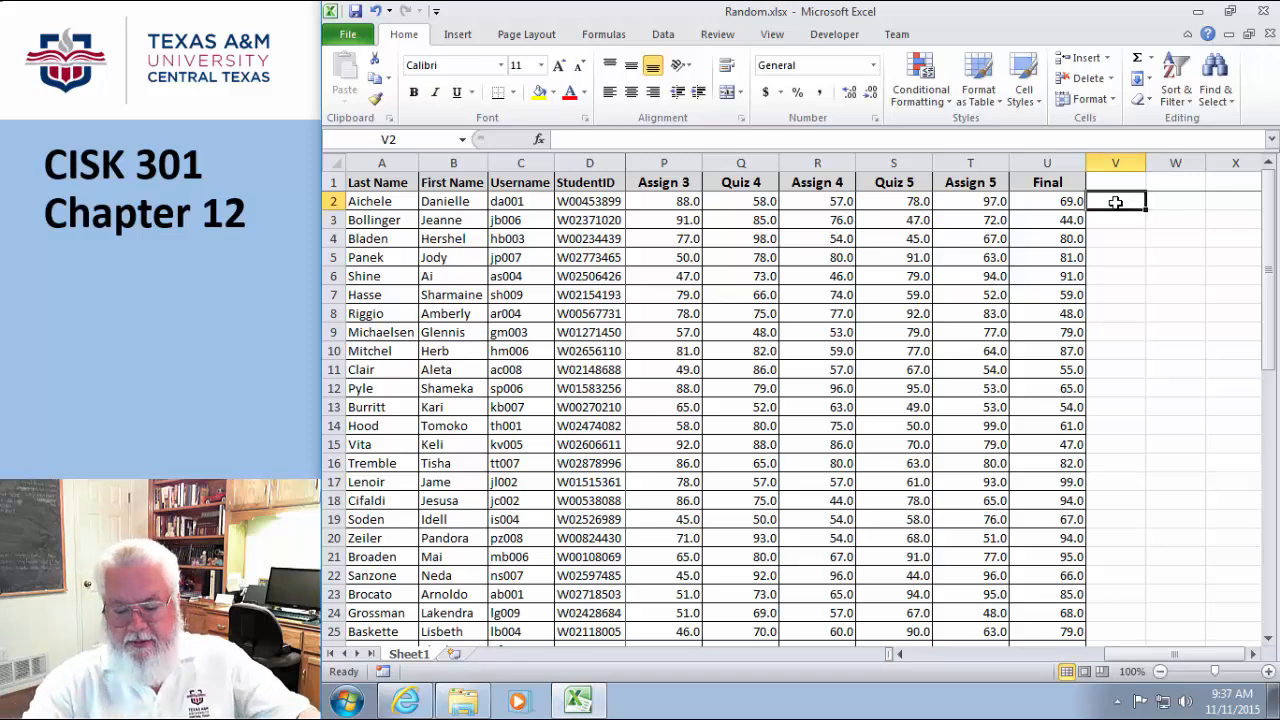
pyautogui.write('=RA')
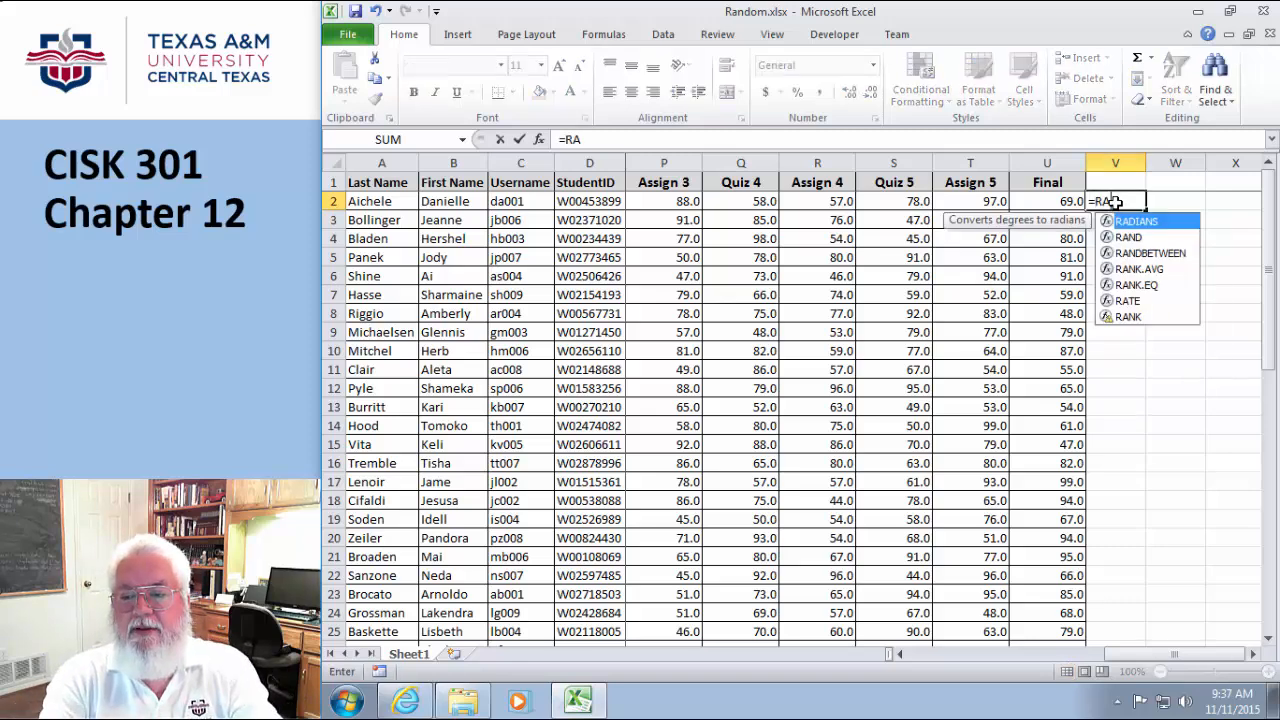
pyautogui.write('ND()')
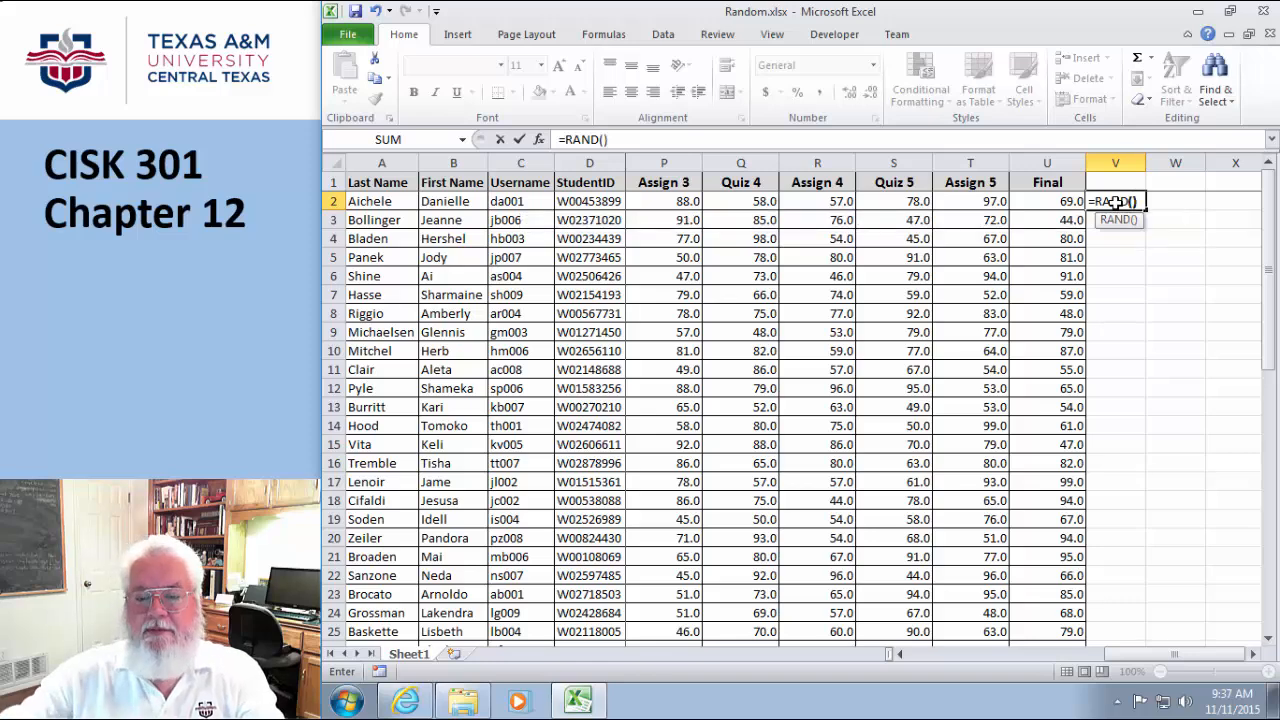
pyautogui.press('Return')
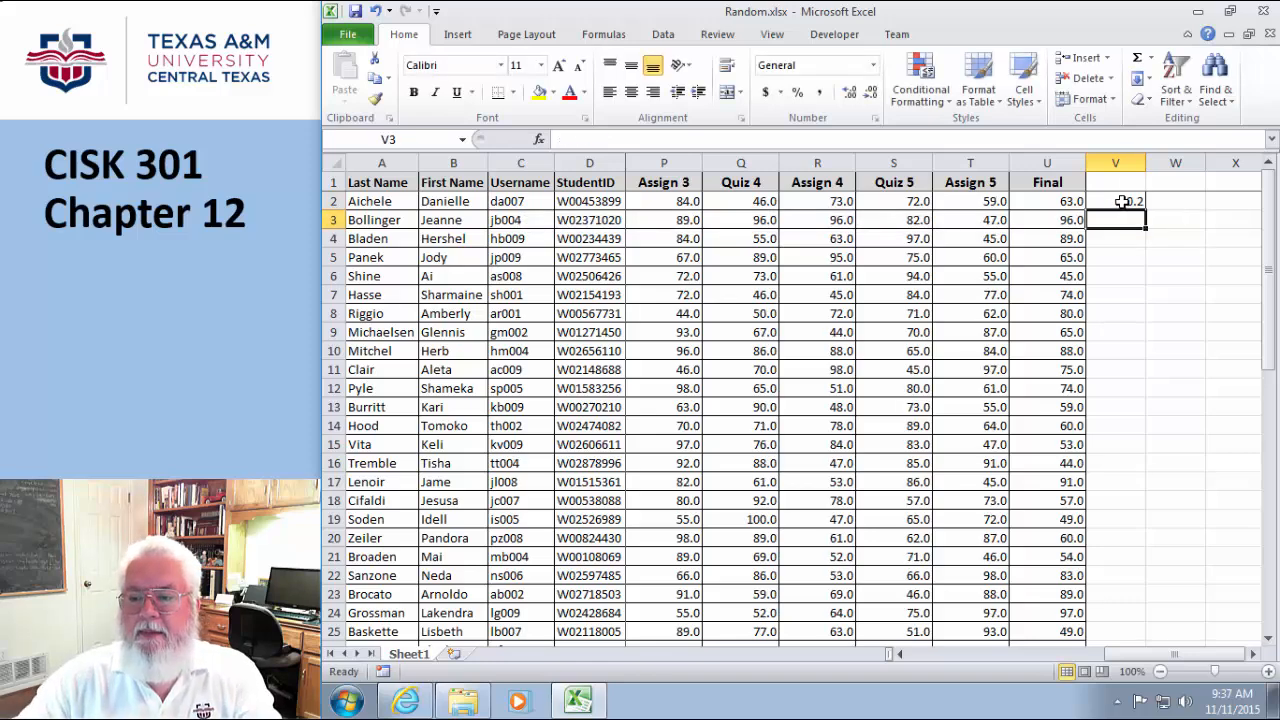
# - Fill the RAND formula from V2 down through V51 and display the numbers with five decimal places
pyautogui.click(1134, 200)
pyautogui.moveTo(1145, 207); pyautogui.dragTo(1131, 557)
pyautogui.scroll(7, 1118, 462)
pyautogui.scroll(3, 1118, 462)
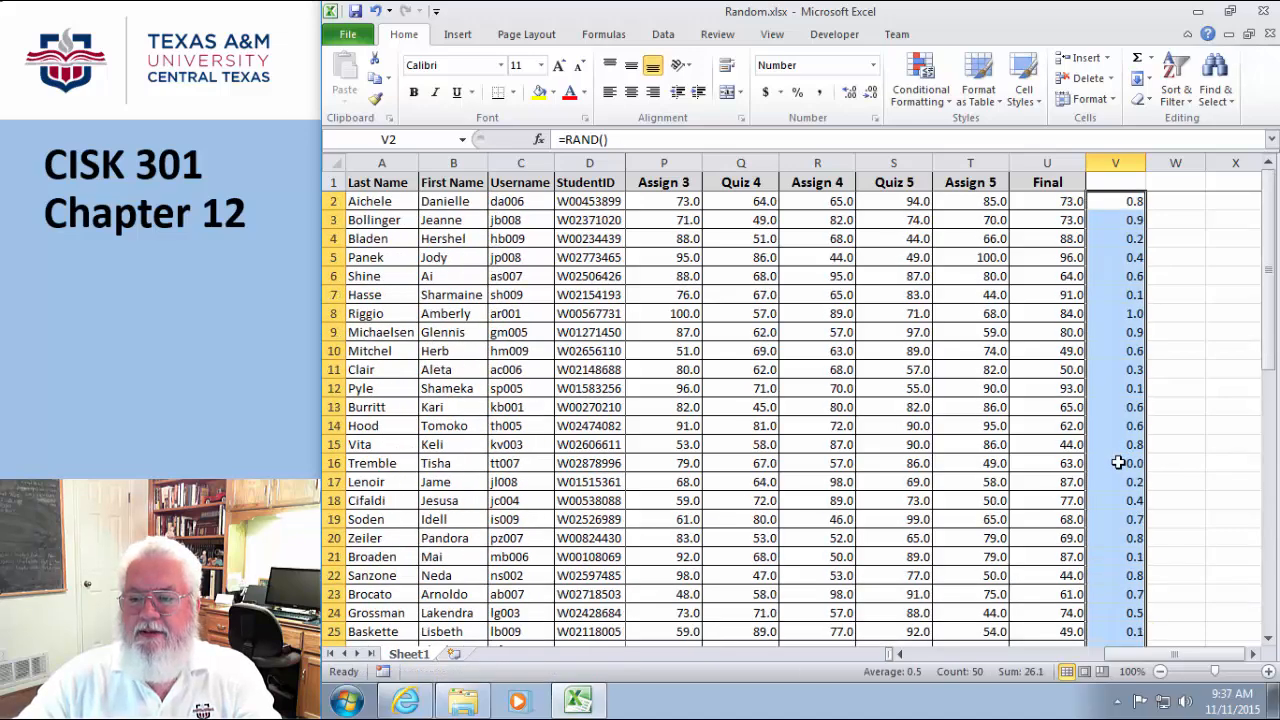
pyautogui.click(849, 93)
pyautogui.click(849, 93)
pyautogui.click(849, 93)
pyautogui.click(849, 93)
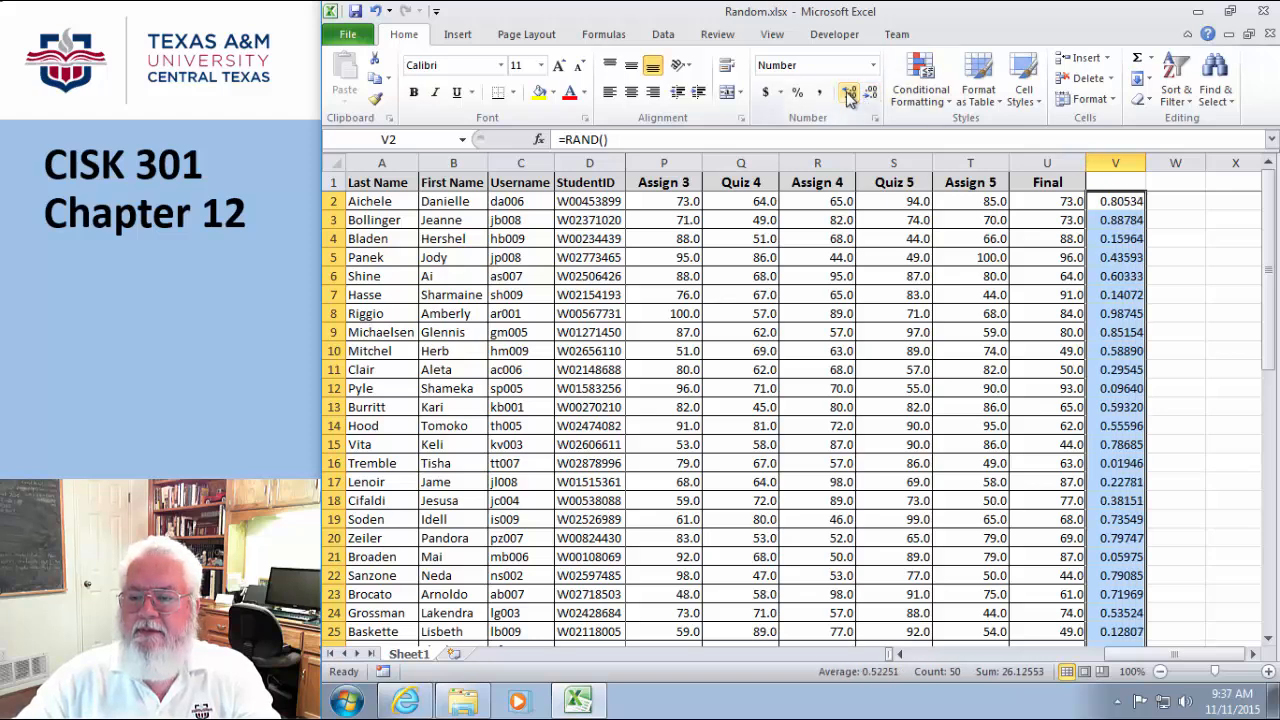
# - Enter Junk as the heading of the random-number column in cell V1
pyautogui.click(1105, 181)
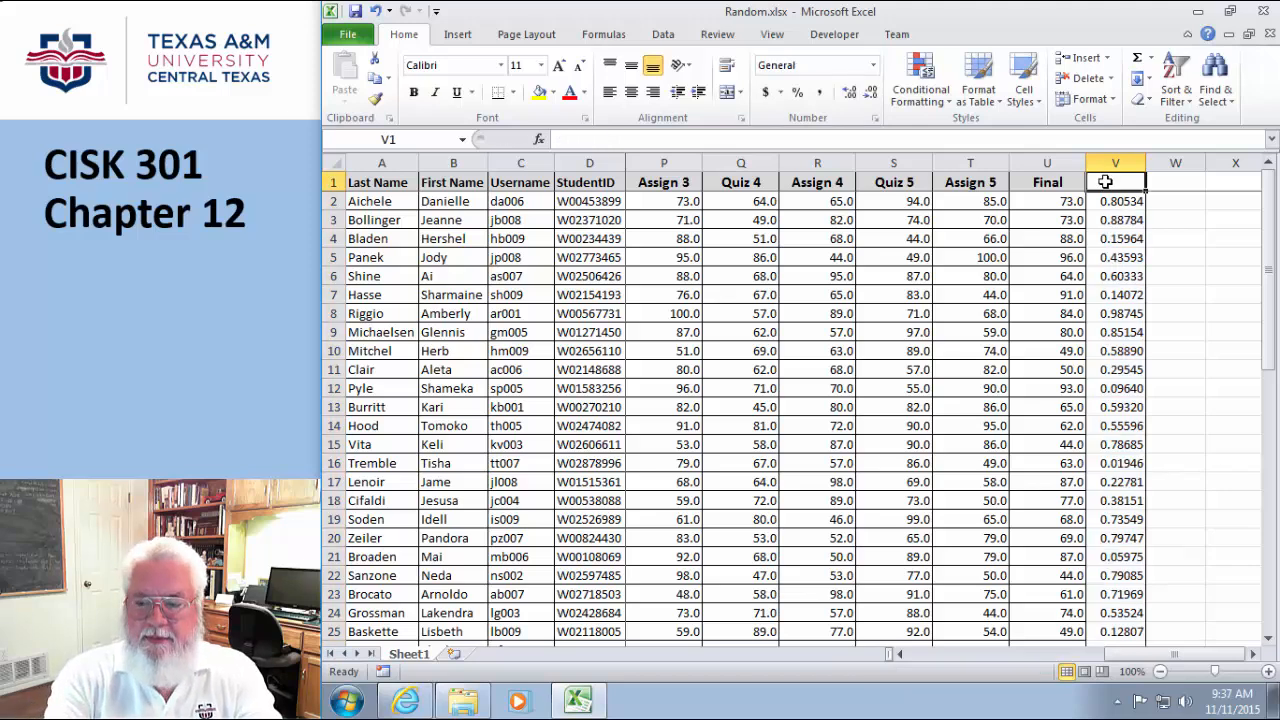
pyautogui.write('JU')
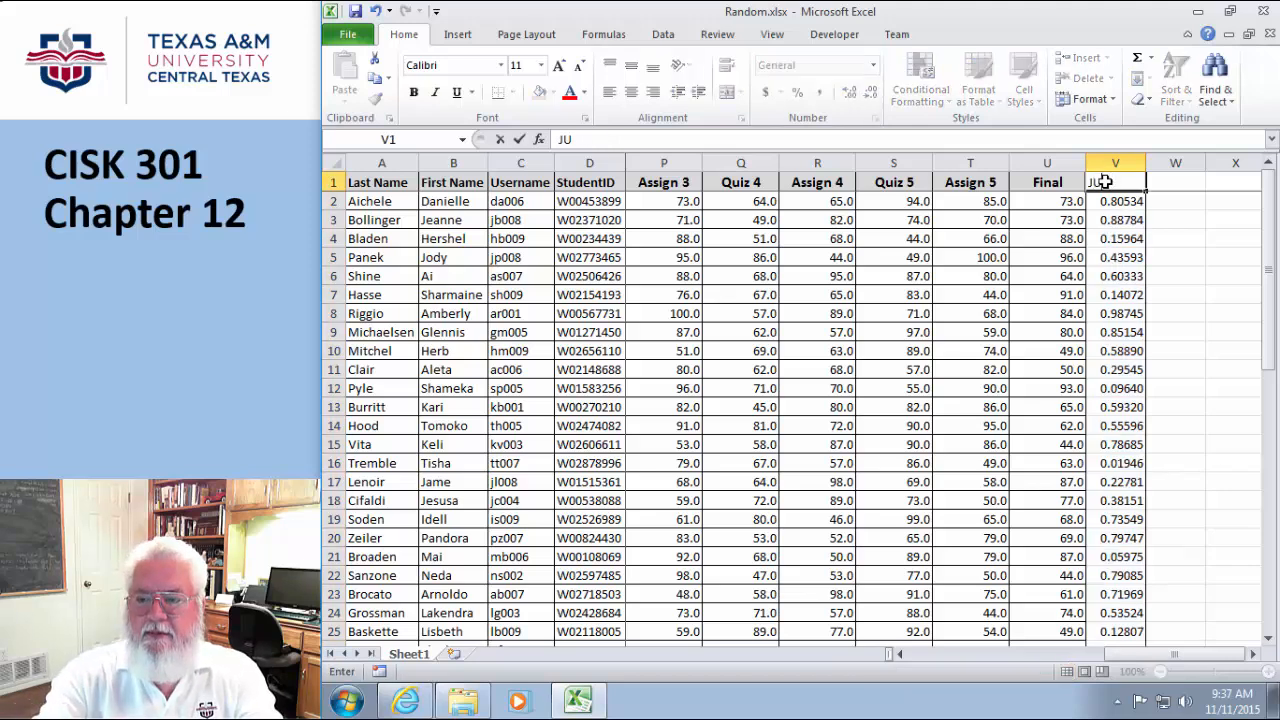
pyautogui.write('nk')
pyautogui.press('Return')
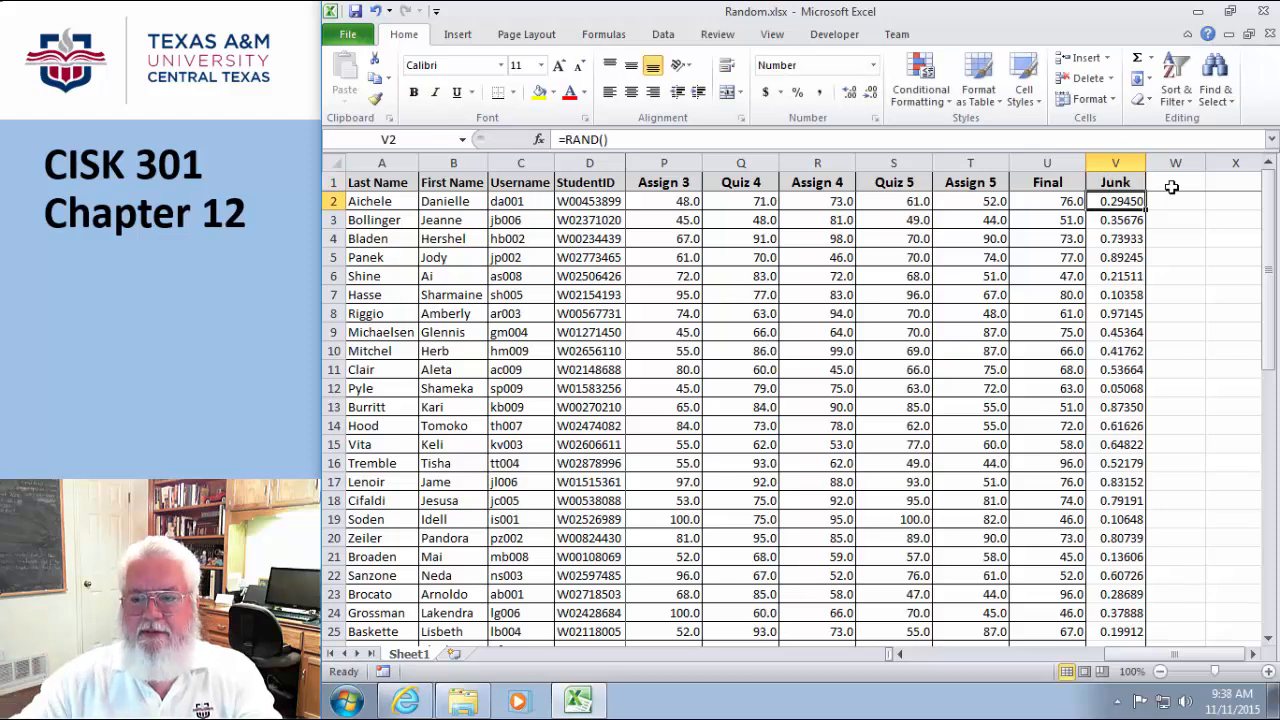
# - Sort the whole gradebook by the Junk column from smallest to largest, expanding the selection to the adjacent data
pyautogui.click(1109, 157)
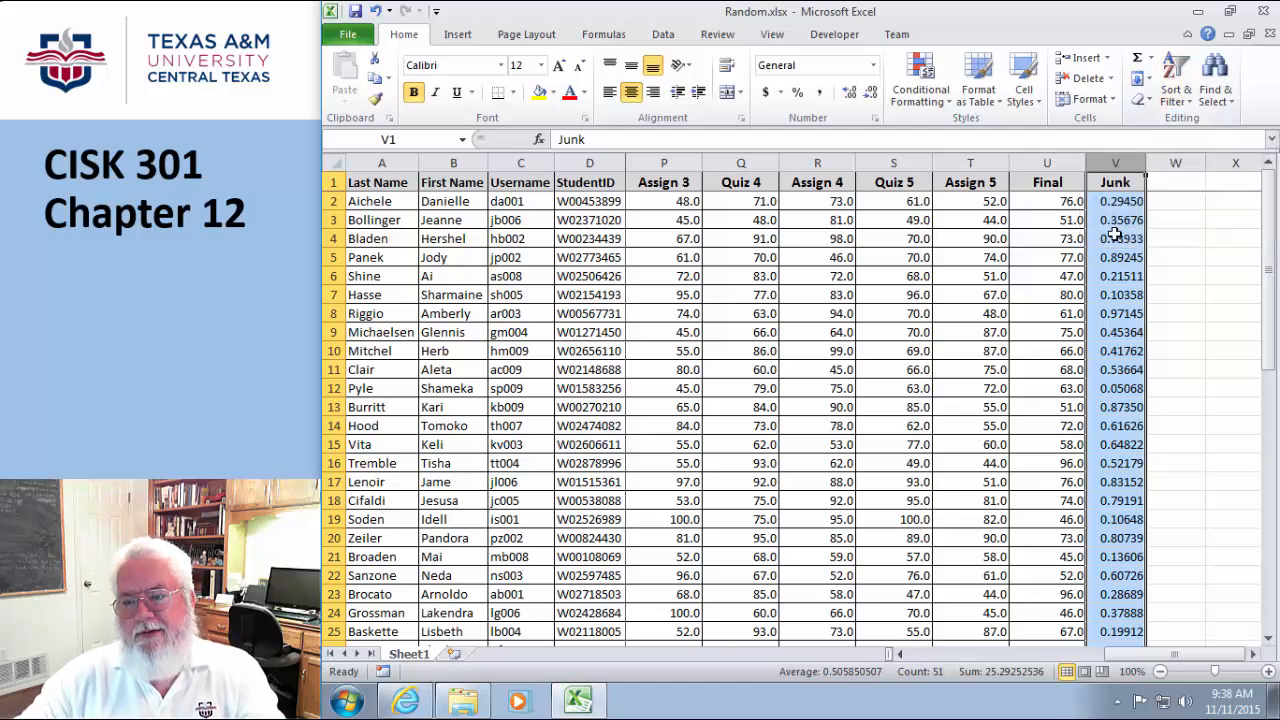
pyautogui.click(1181, 90)
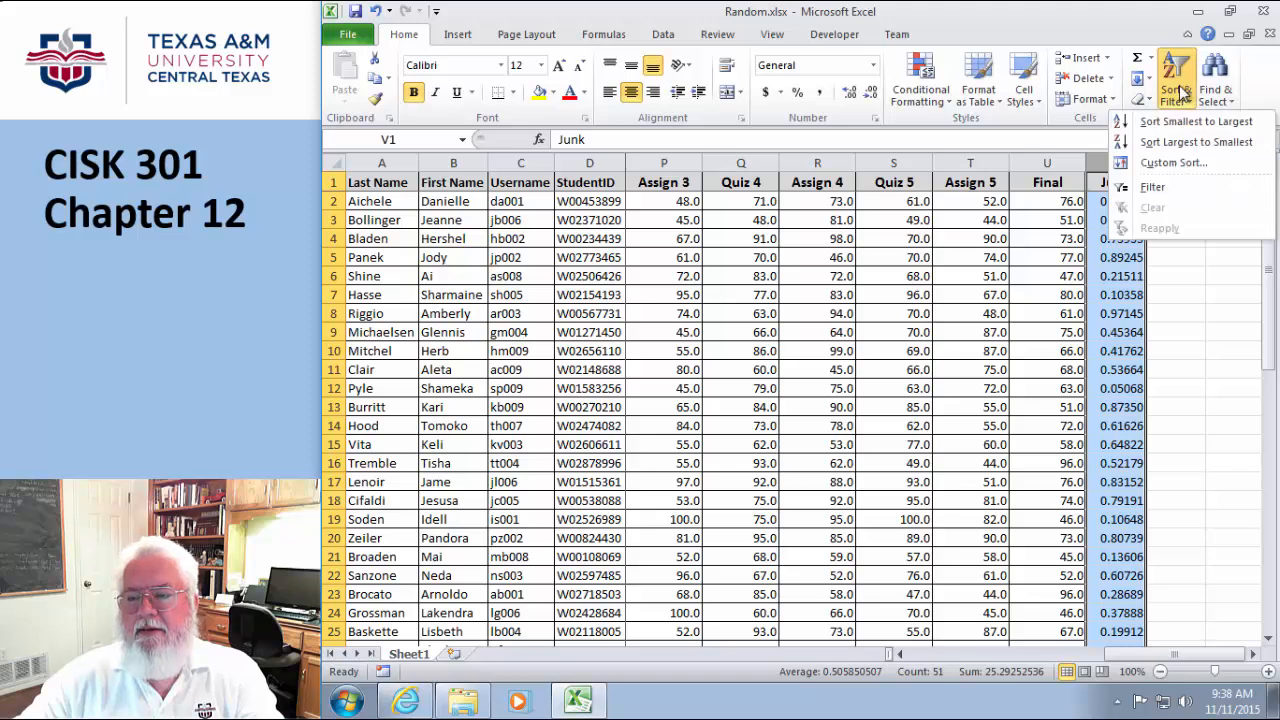
pyautogui.click(1160, 121)
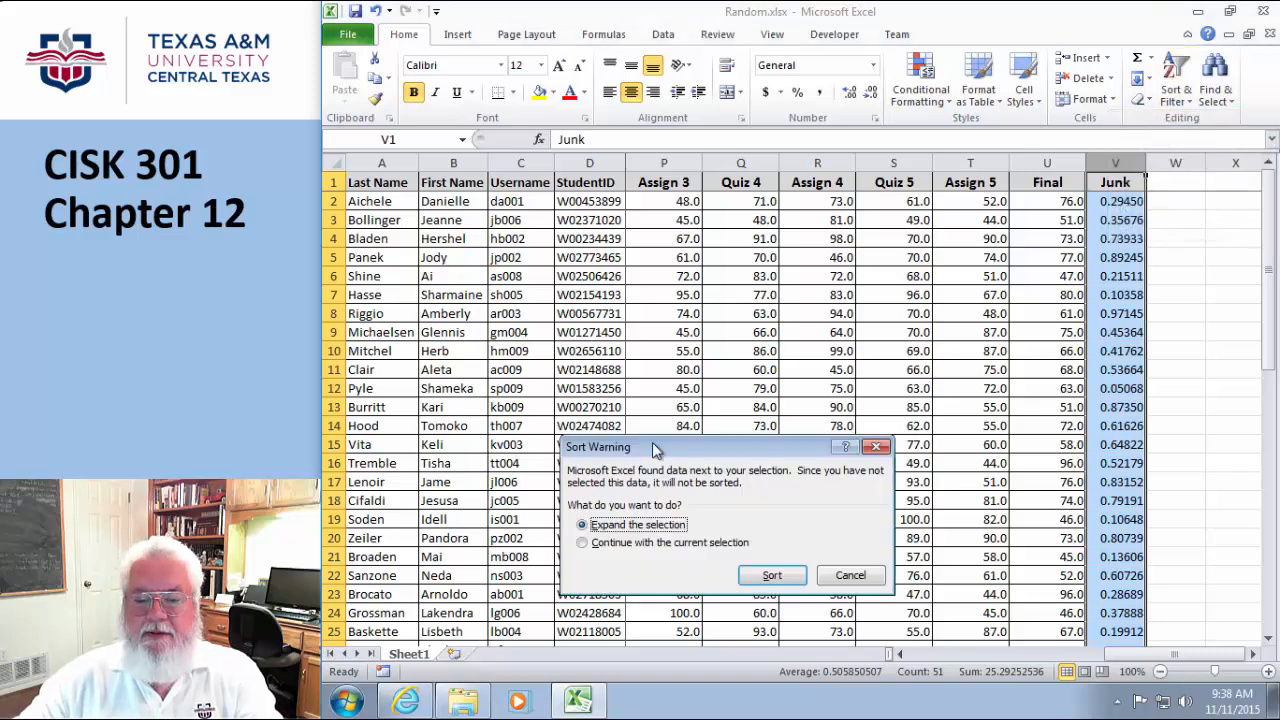
pyautogui.click(771, 577)
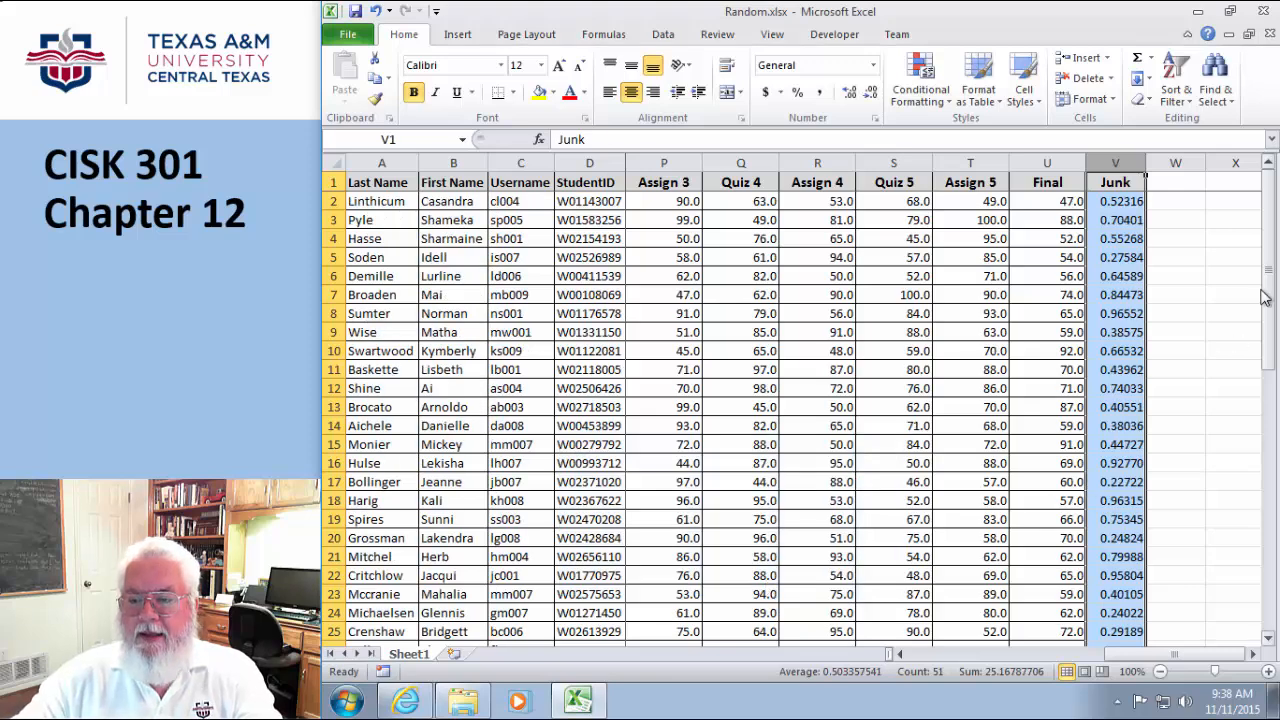
pyautogui.click(1211, 311)
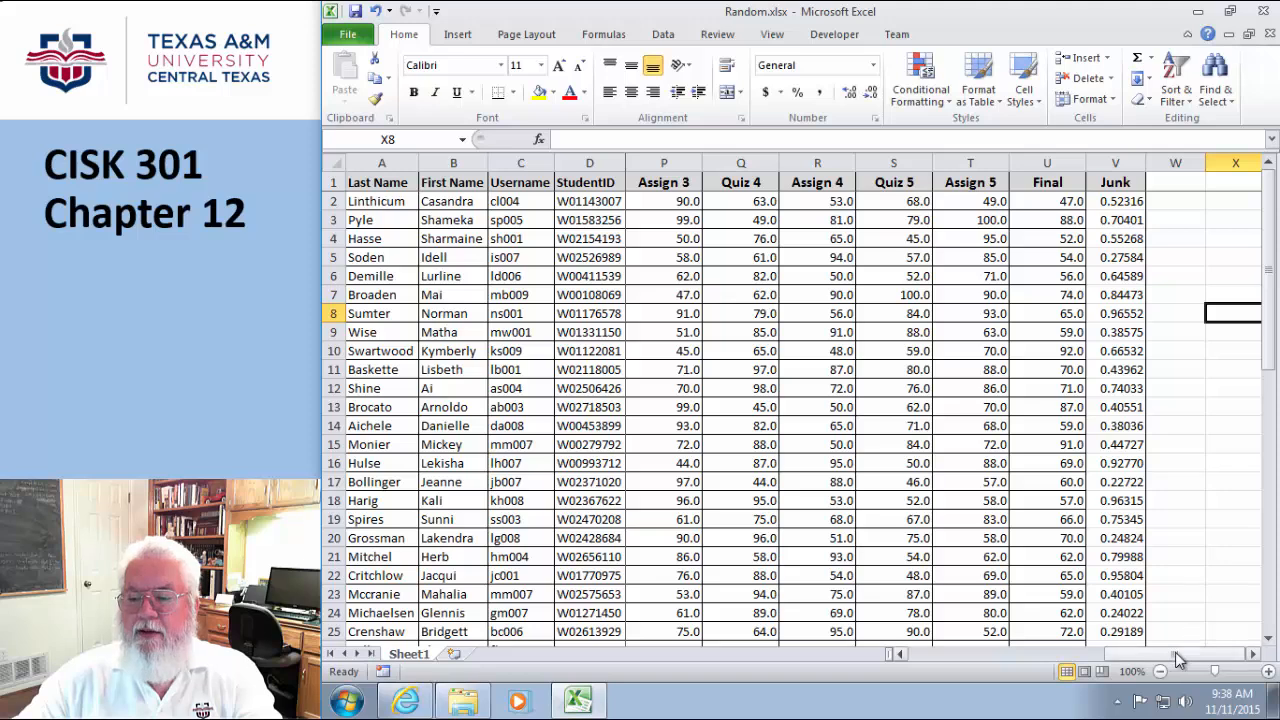
pyautogui.moveTo(1177, 656); pyautogui.dragTo(888, 668)
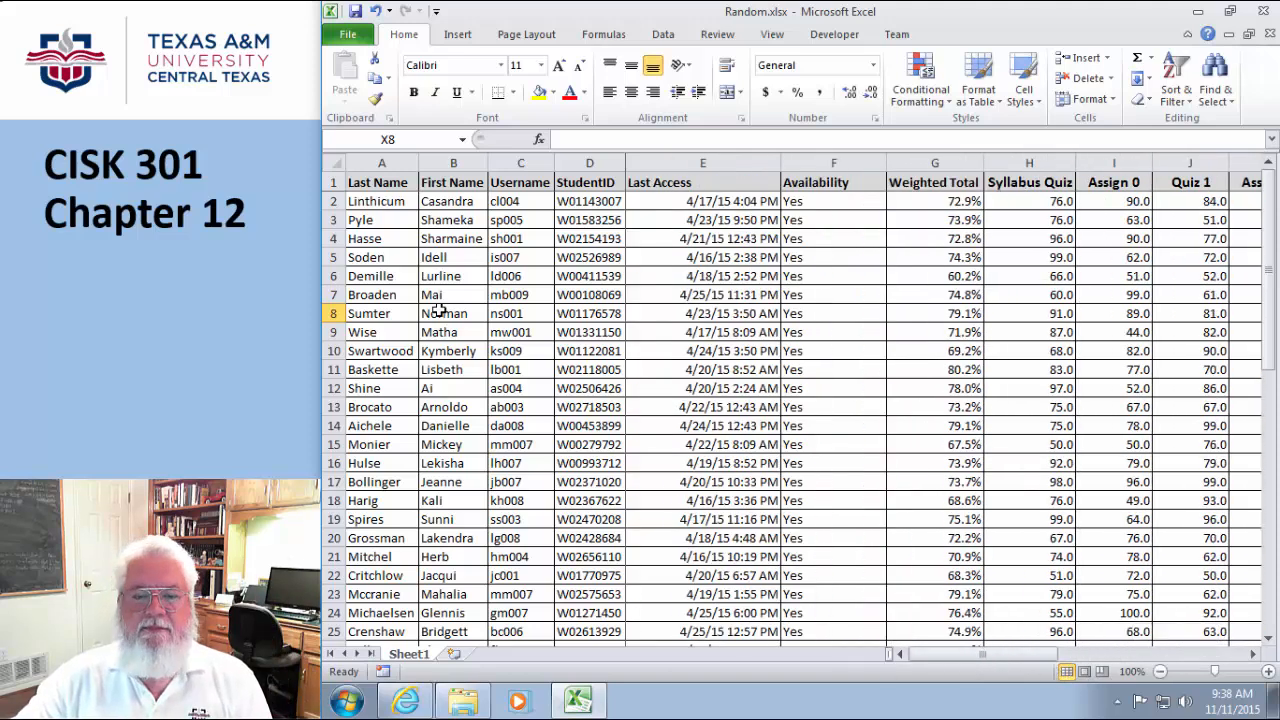
pyautogui.moveTo(339, 203); pyautogui.dragTo(337, 284)
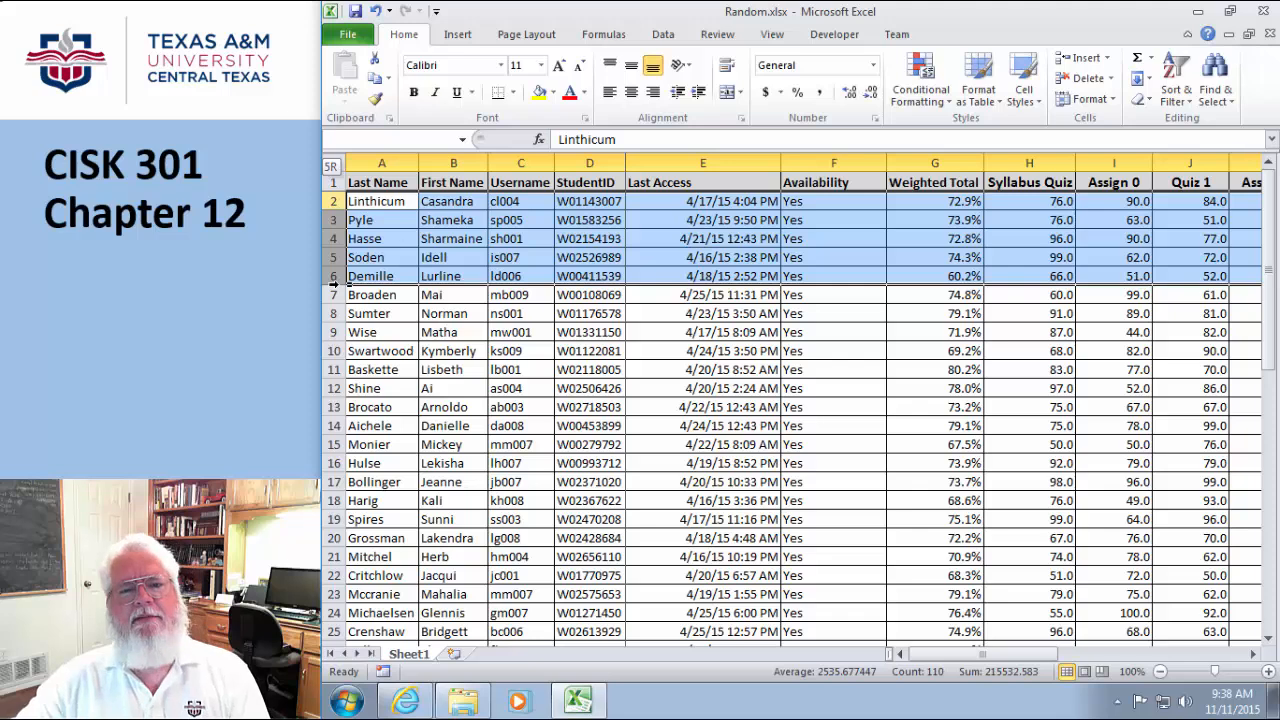
pyautogui.moveTo(333, 296); pyautogui.dragTo(333, 351)
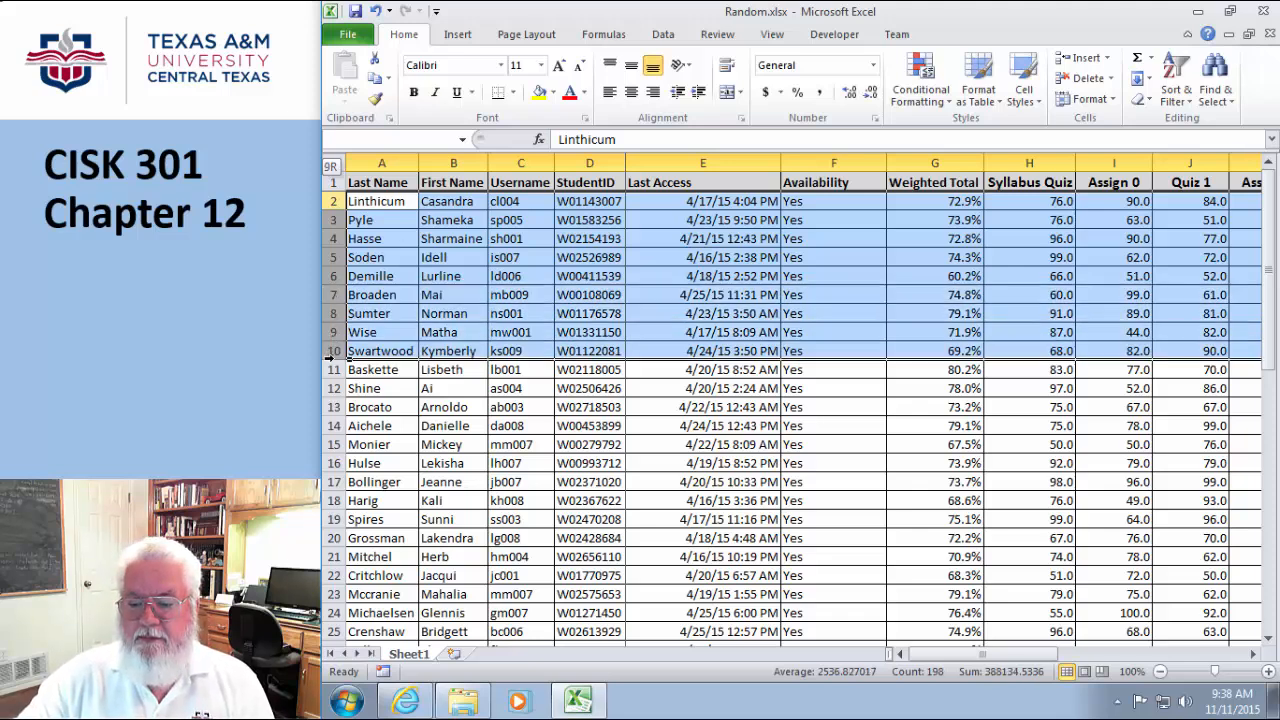
pyautogui.click(445, 295)
# - Copy the last and first names of the first ten students in A2:B11 and paste them below the data, starting at A59
pyautogui.moveTo(368, 201); pyautogui.dragTo(449, 366)
pyautogui.rightClick(449, 367)
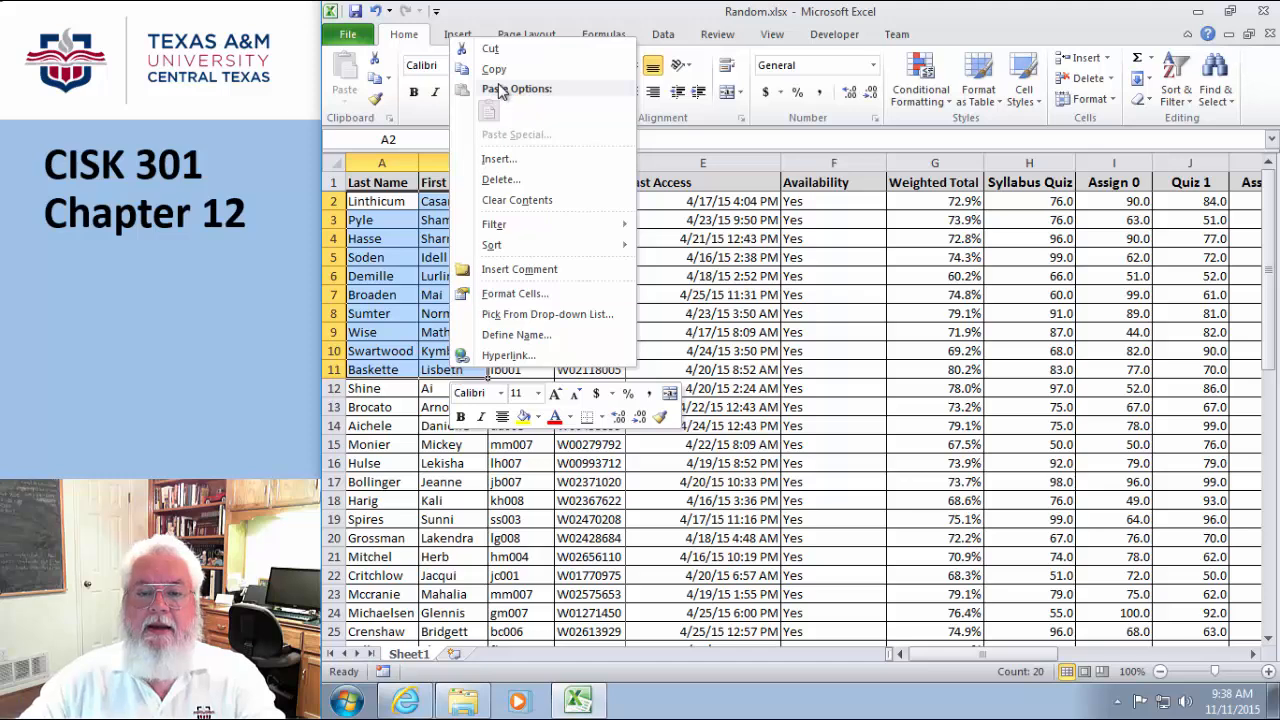
pyautogui.click(494, 69)
pyautogui.scroll(-15, 730, 353)
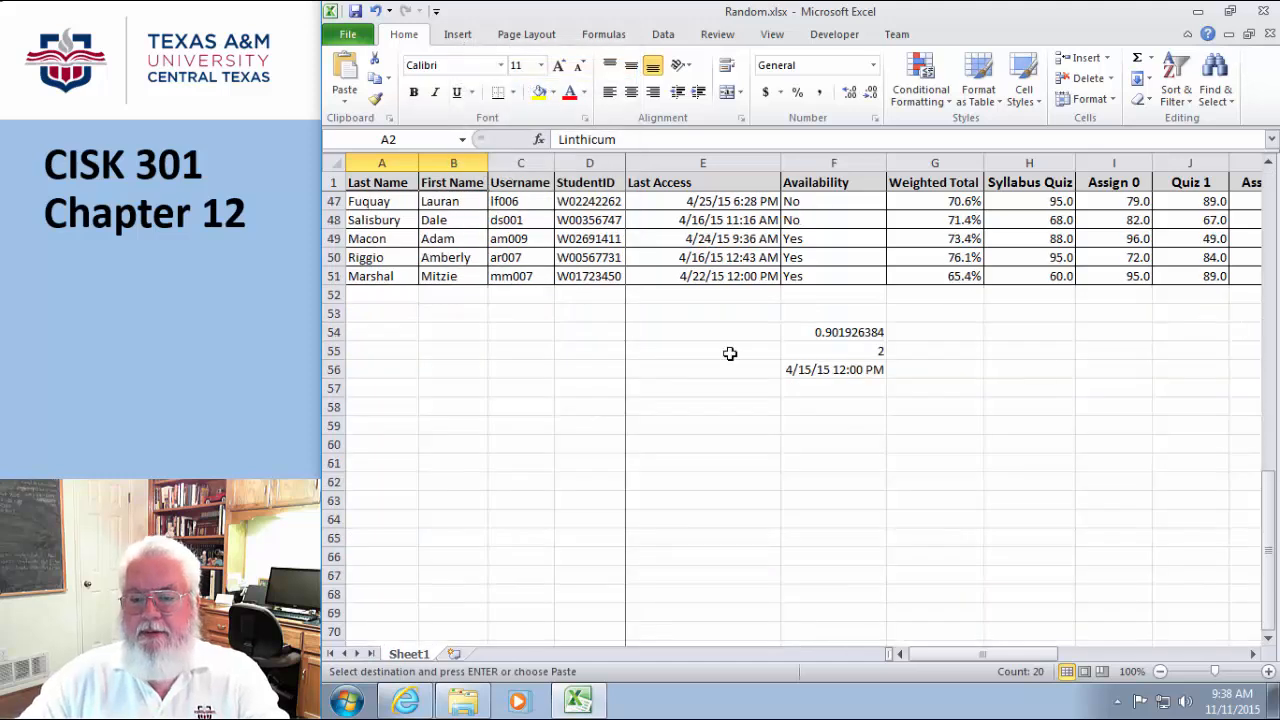
pyautogui.click(364, 424)
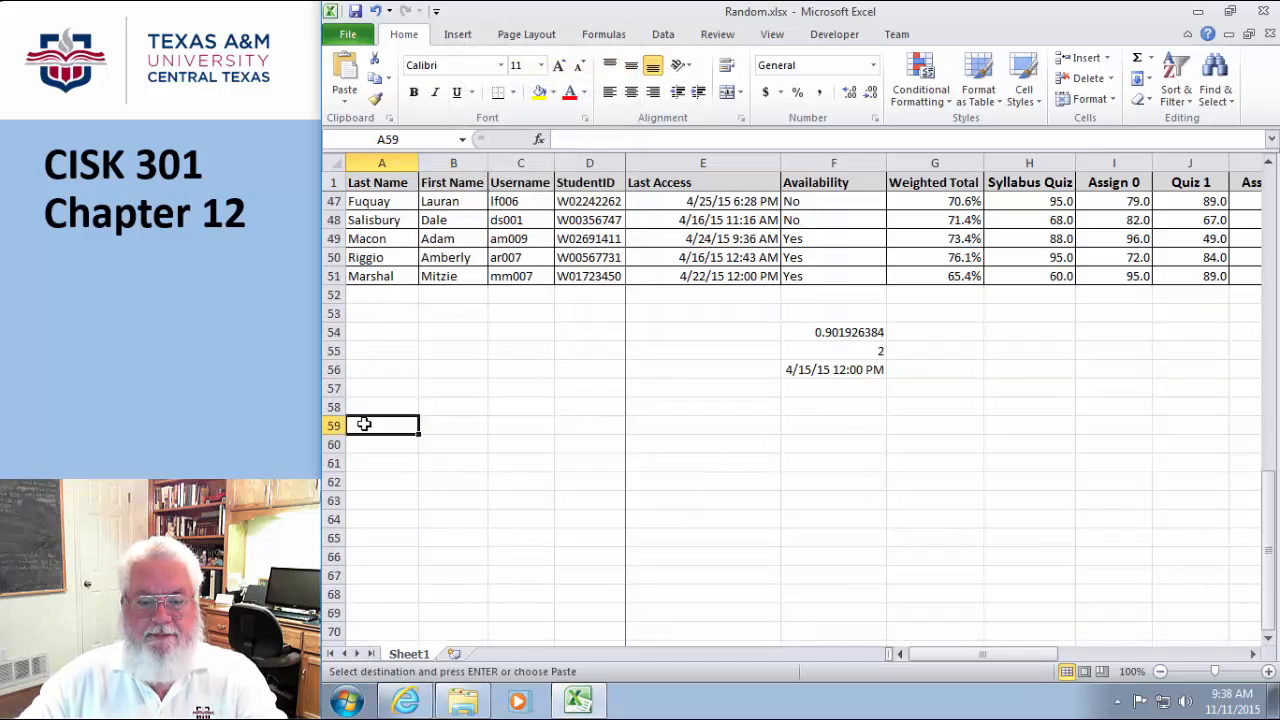
pyautogui.rightClick(364, 424)
pyautogui.click(400, 166)
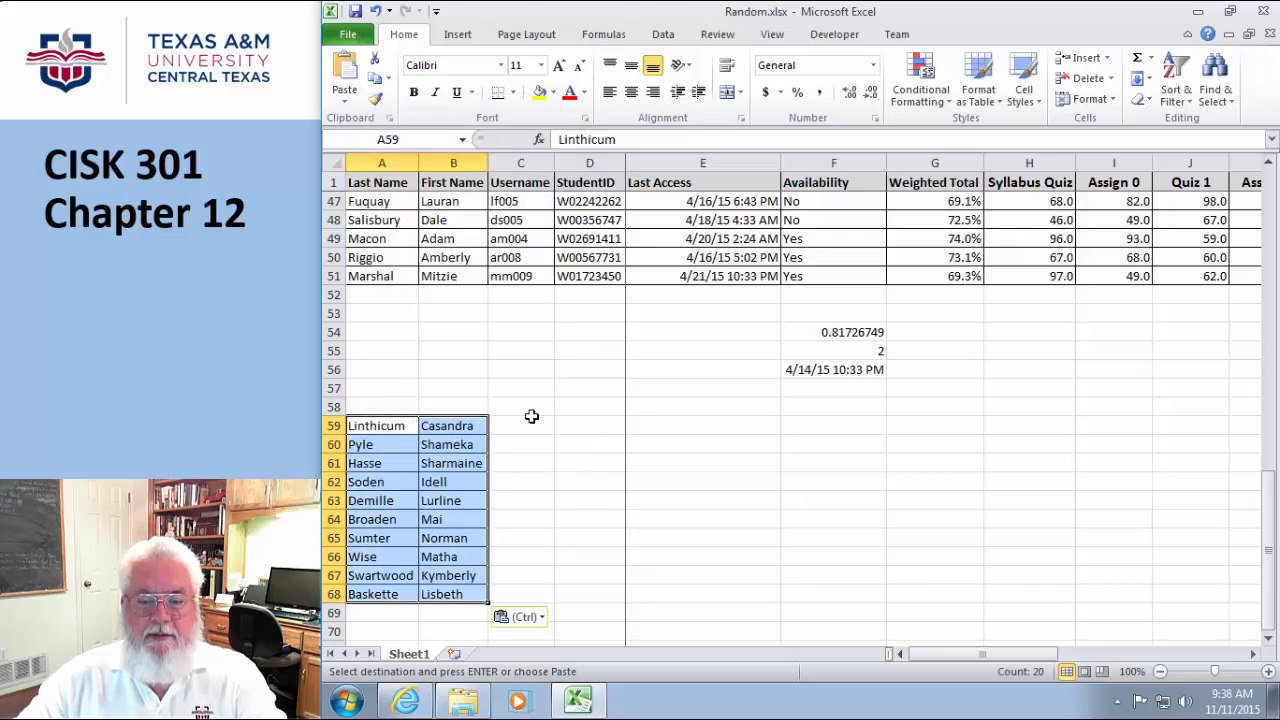
# - Replace the Weighted Total formulas in G2:G51 with their values by copying the range and pasting values over it
pyautogui.click(537, 408)
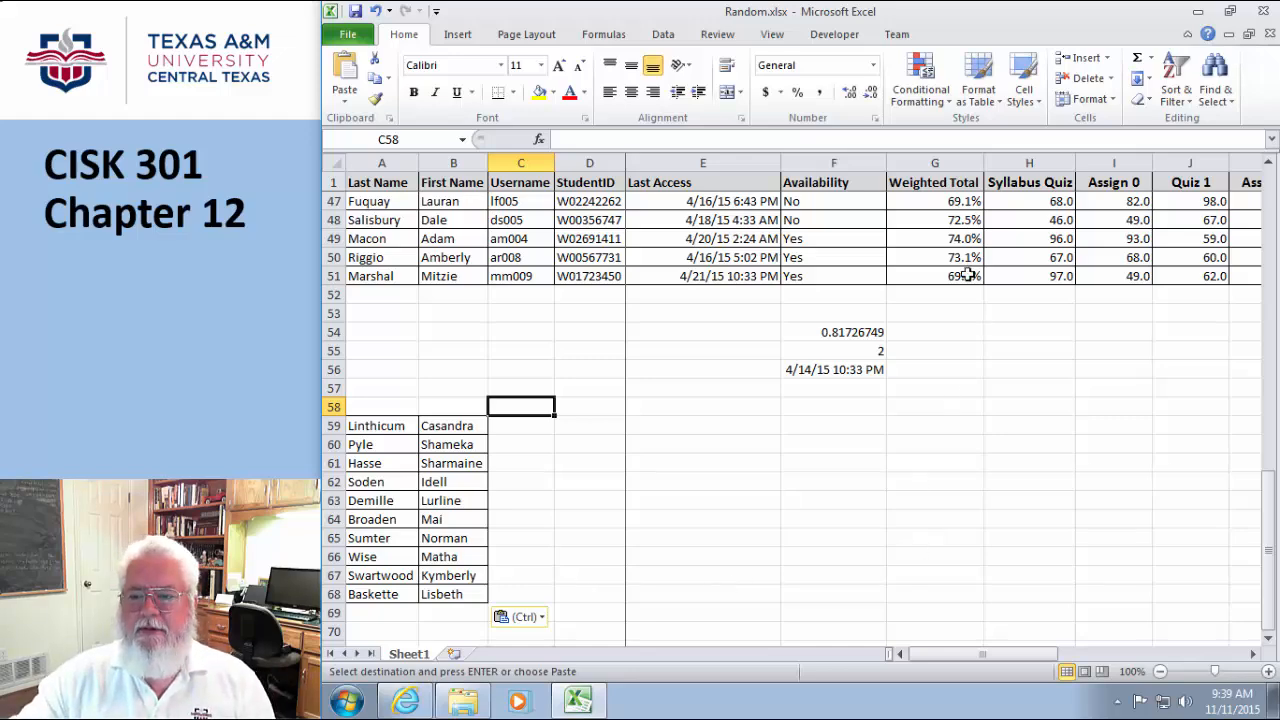
pyautogui.scroll(3, 966, 268)
pyautogui.scroll(12, 964, 258)
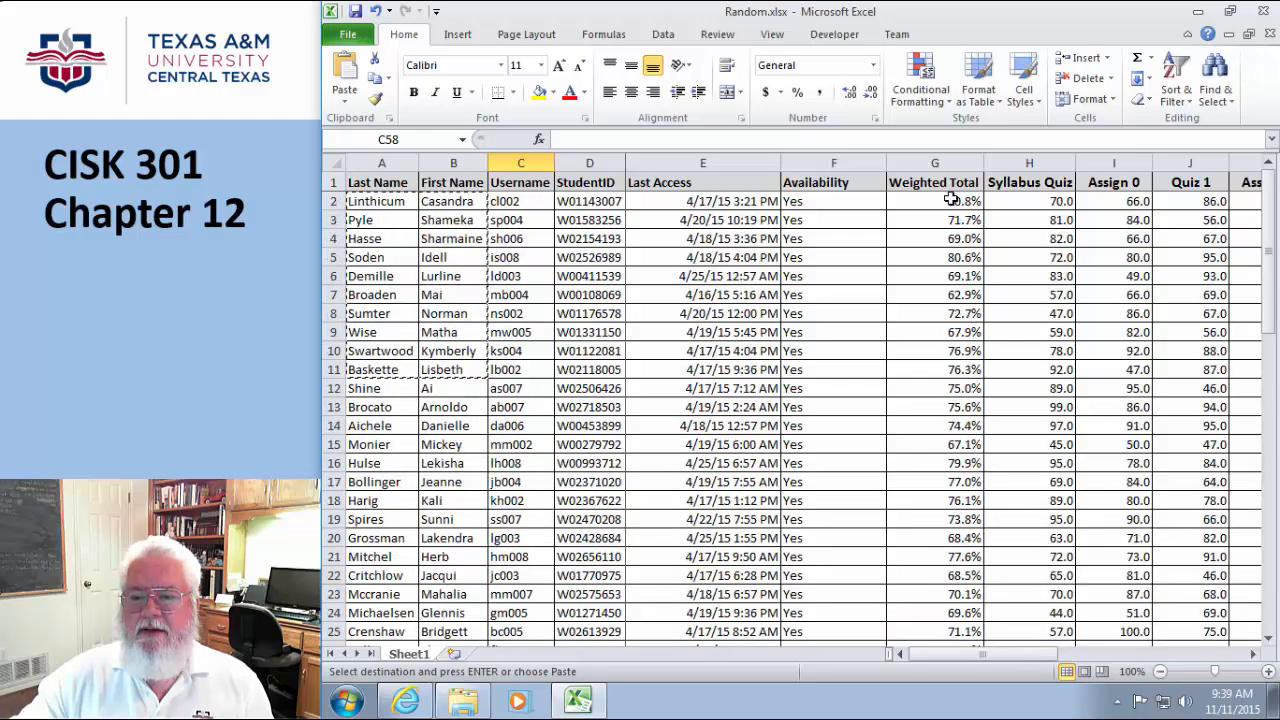
pyautogui.moveTo(951, 199); pyautogui.dragTo(927, 611)
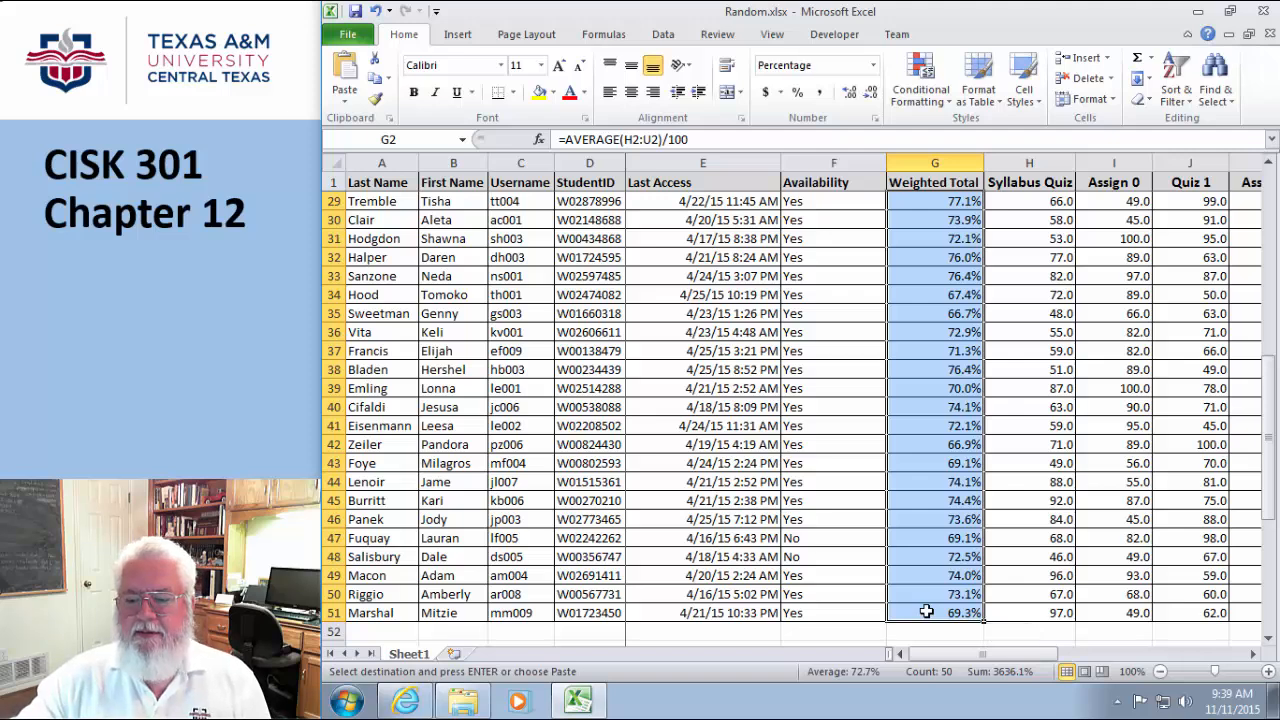
pyautogui.rightClick(927, 611)
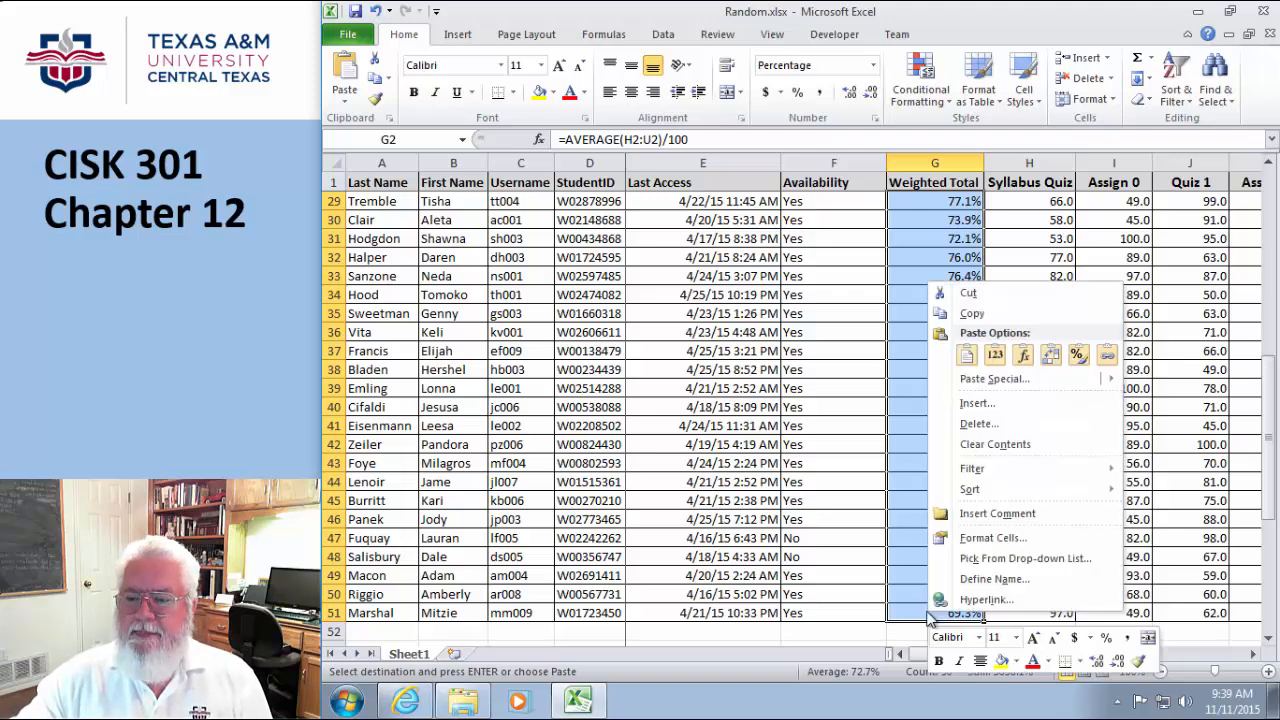
pyautogui.click(951, 315)
pyautogui.rightClick(951, 318)
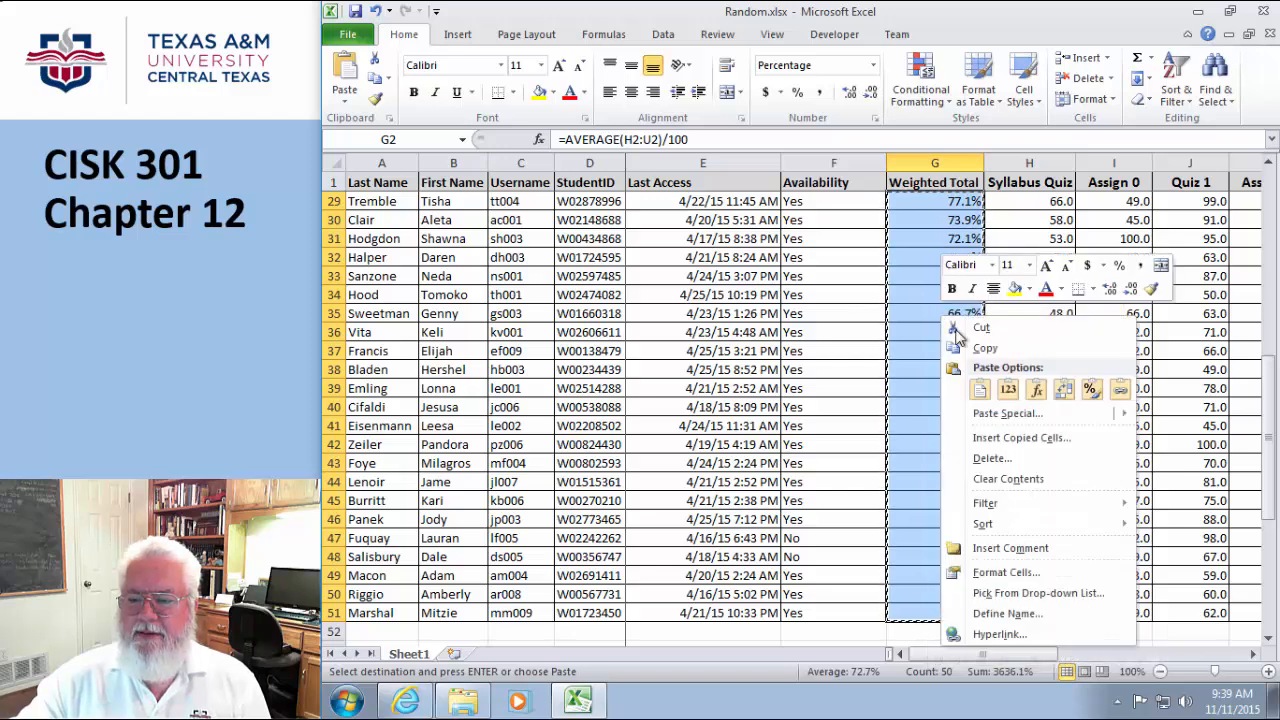
pyautogui.click(1008, 390)
pyautogui.click(978, 421)
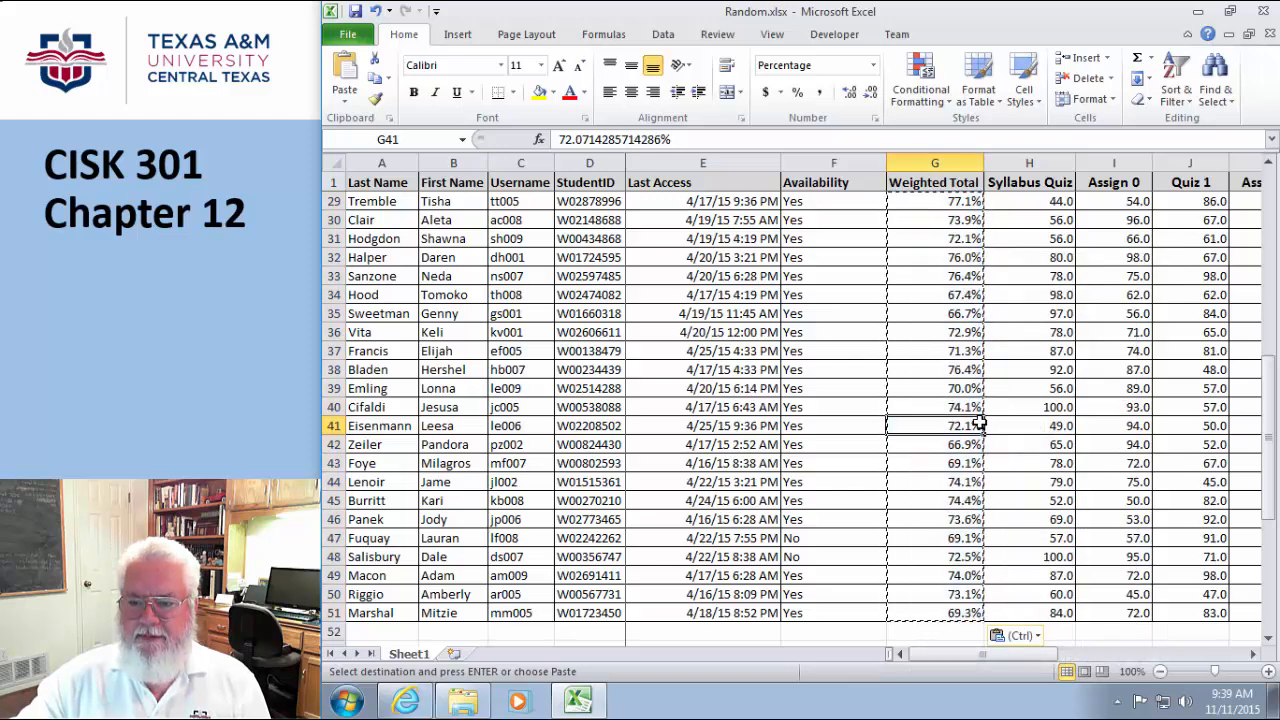
# - Enter the label average in cell H54 below the gradebook data
pyautogui.scroll(-5, 960, 405)
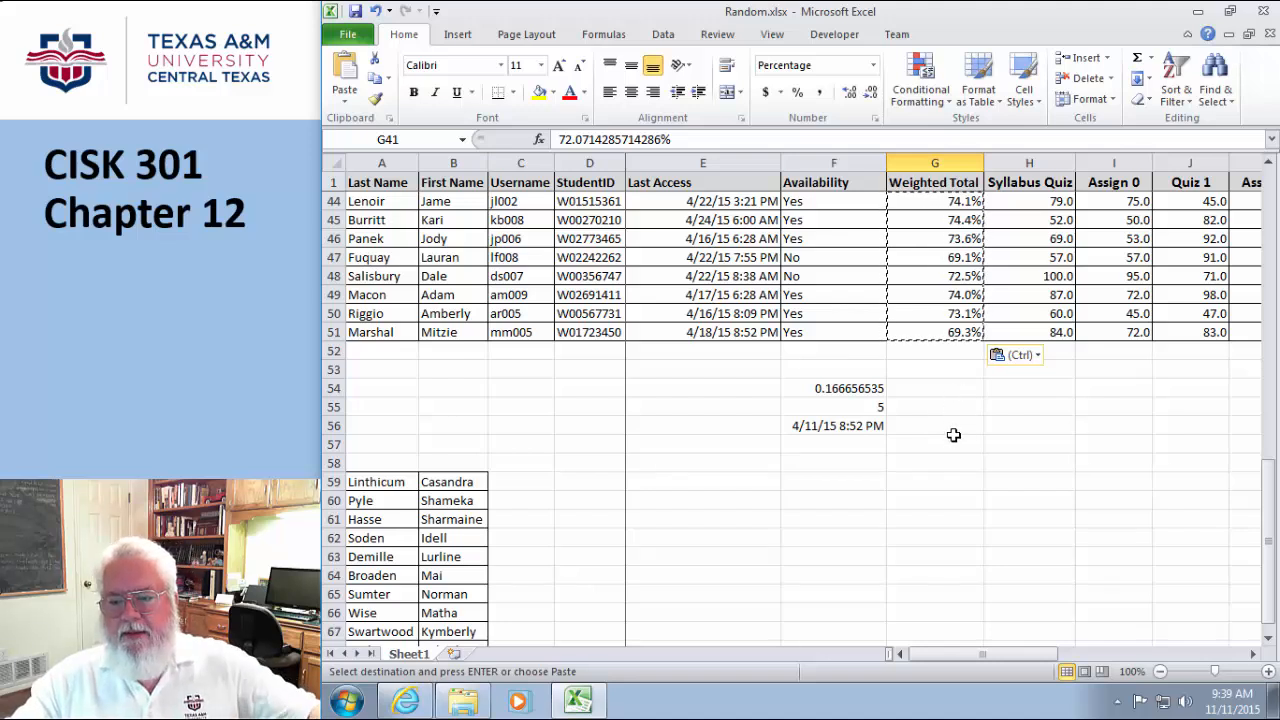
pyautogui.click(1010, 391)
pyautogui.write('average')
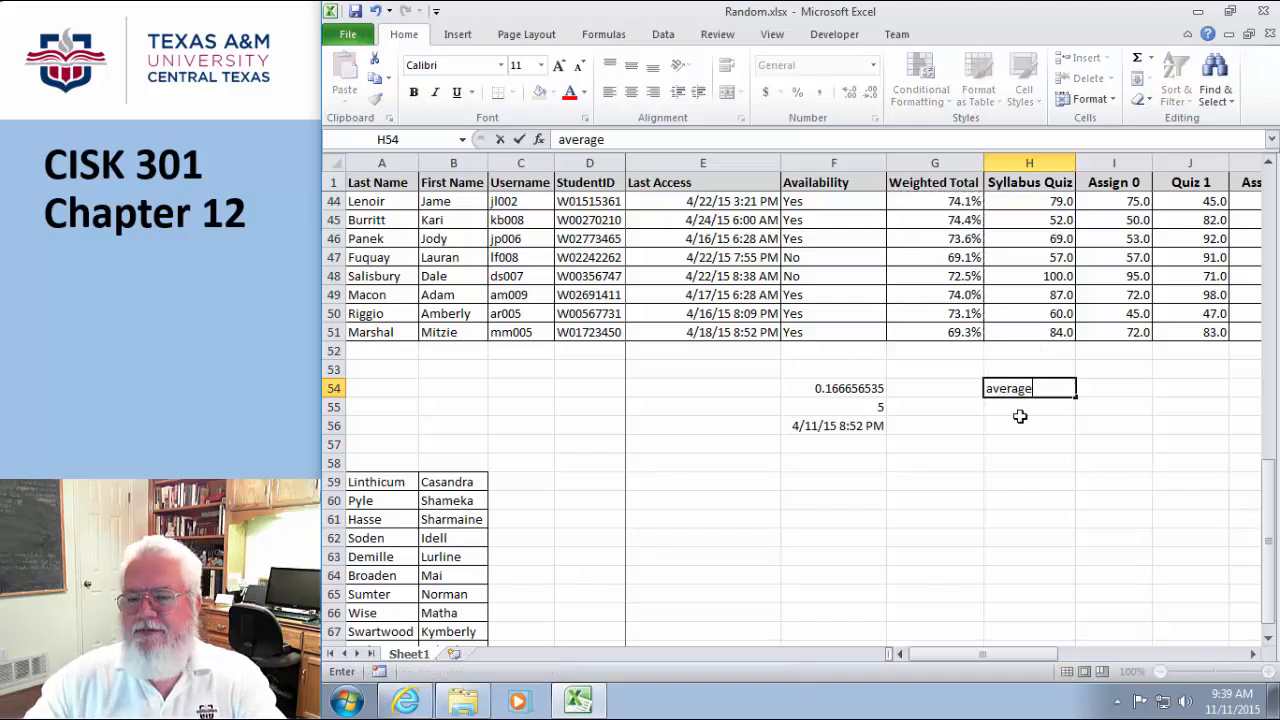
pyautogui.click(1017, 414)
pyautogui.click(1028, 388)
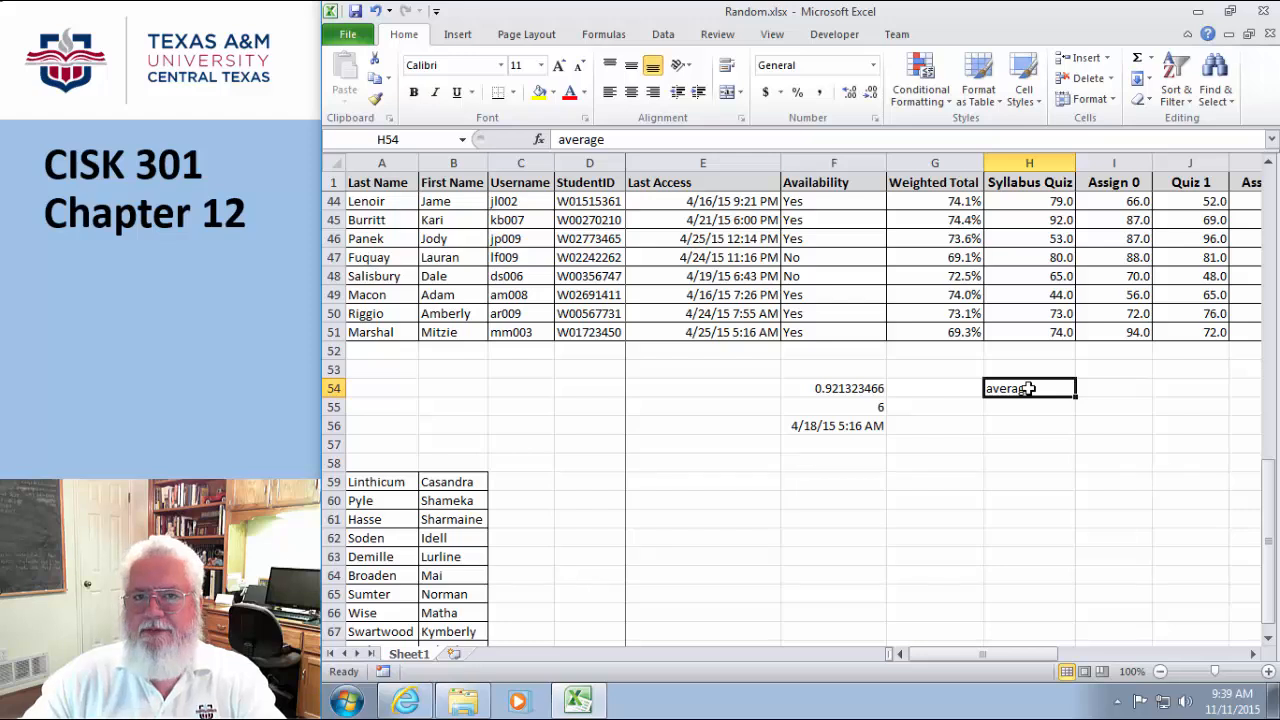
# - Calculate the average of the weighted totals in cell G54 with =AVERAGE(G2:G51)
pyautogui.click(957, 388)
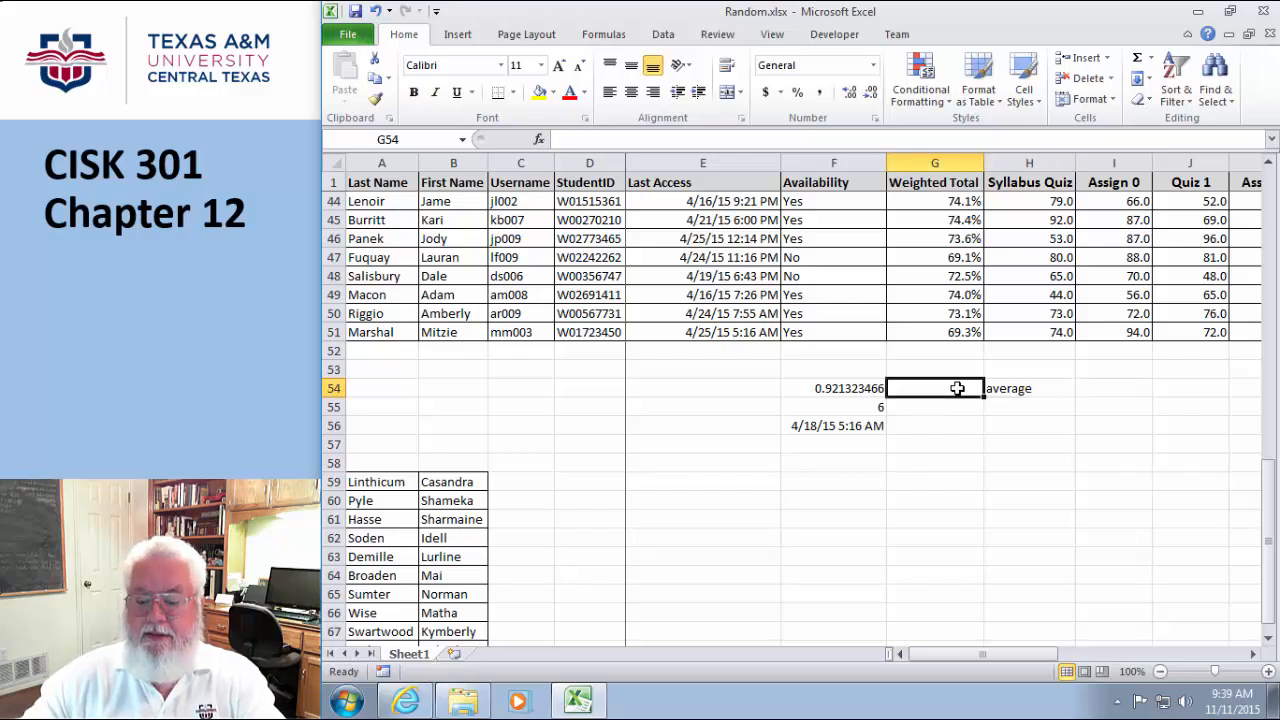
pyautogui.write('=')
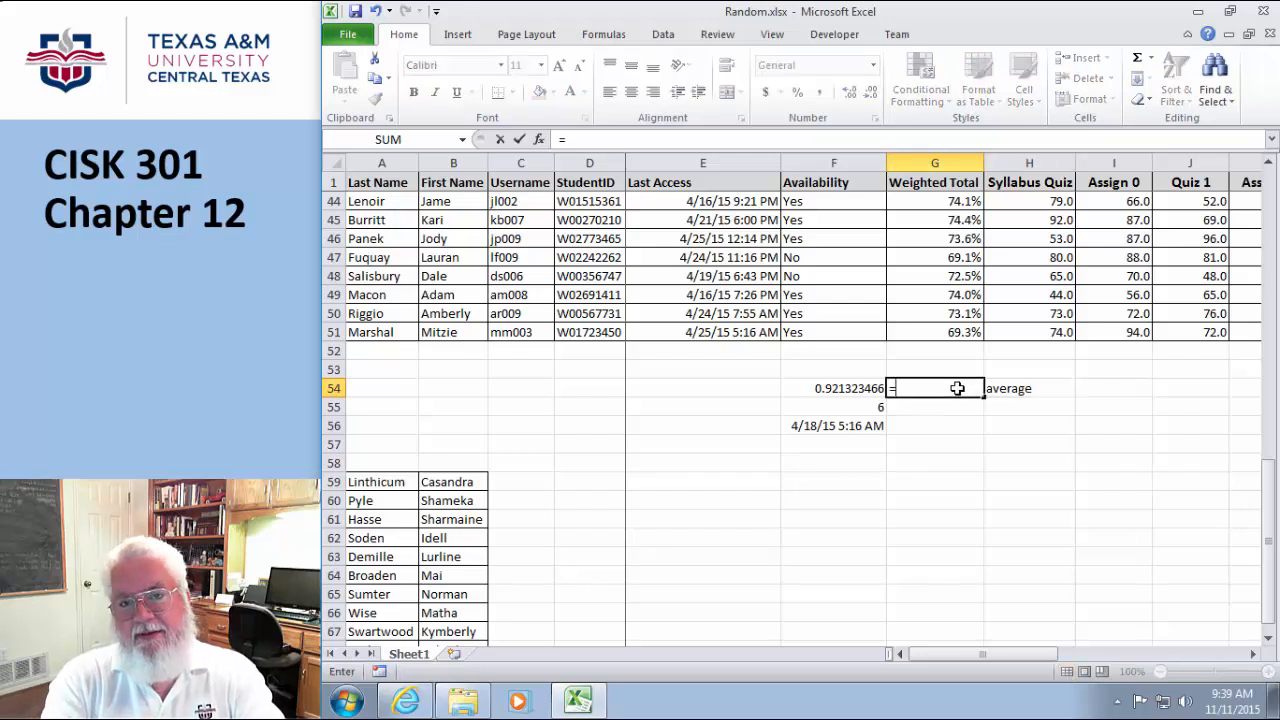
pyautogui.write('av')
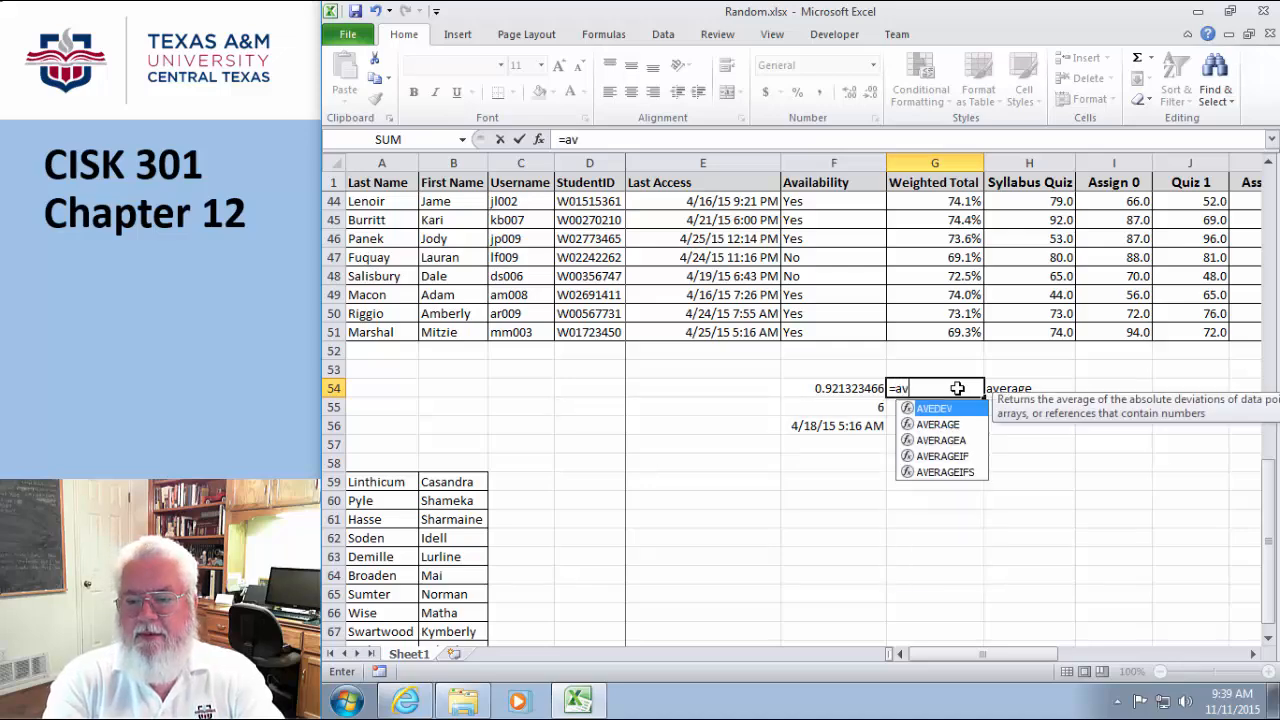
pyautogui.write('erage(')
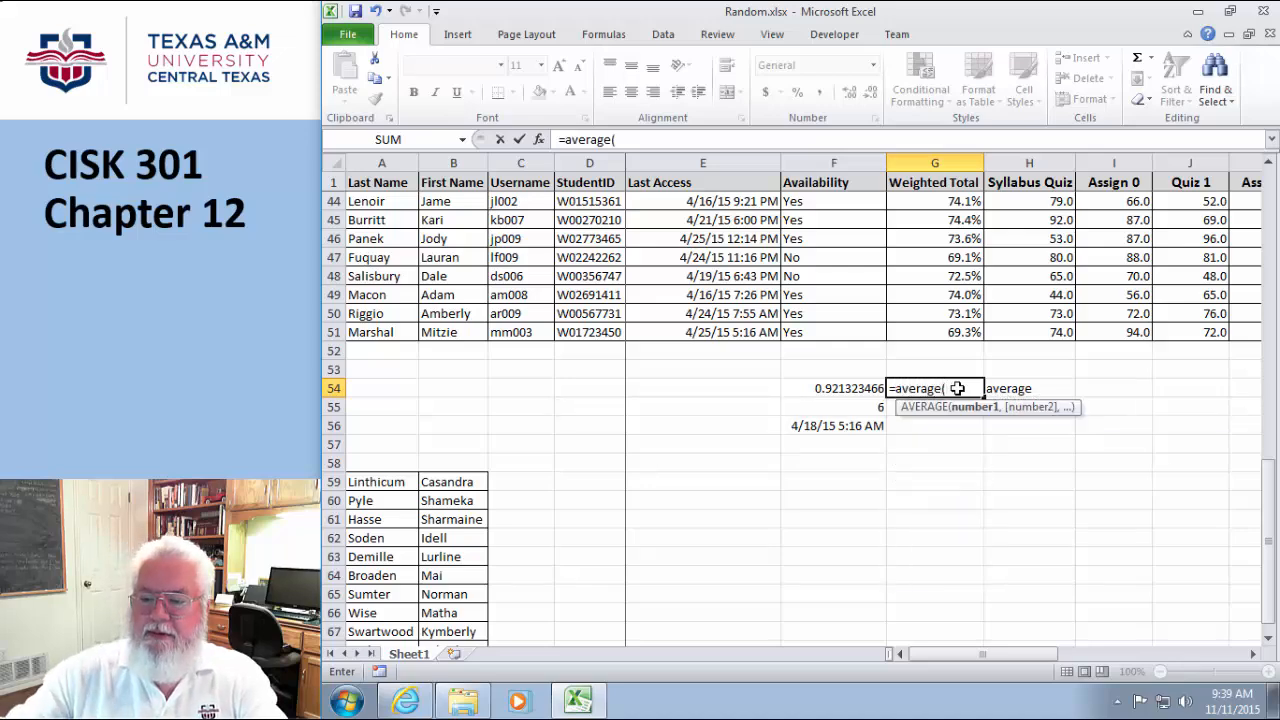
pyautogui.moveTo(963, 331); pyautogui.dragTo(950, 205)
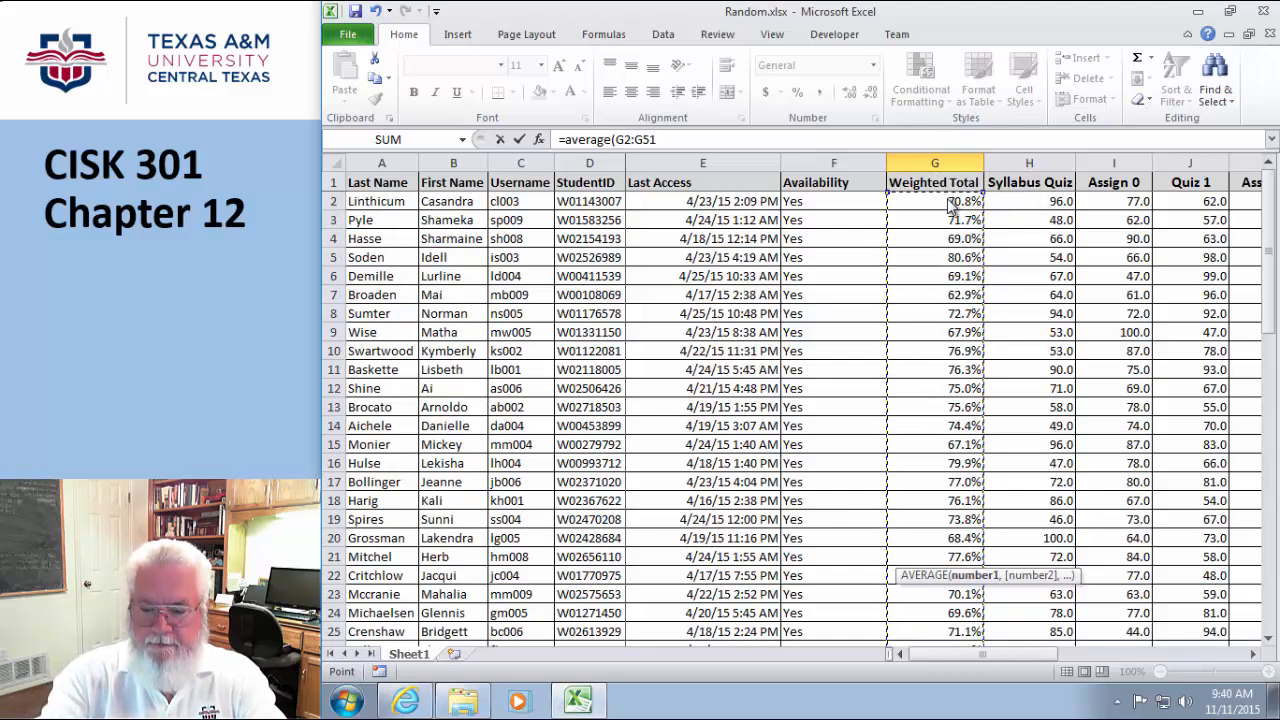
pyautogui.write(')')
pyautogui.press('Return')
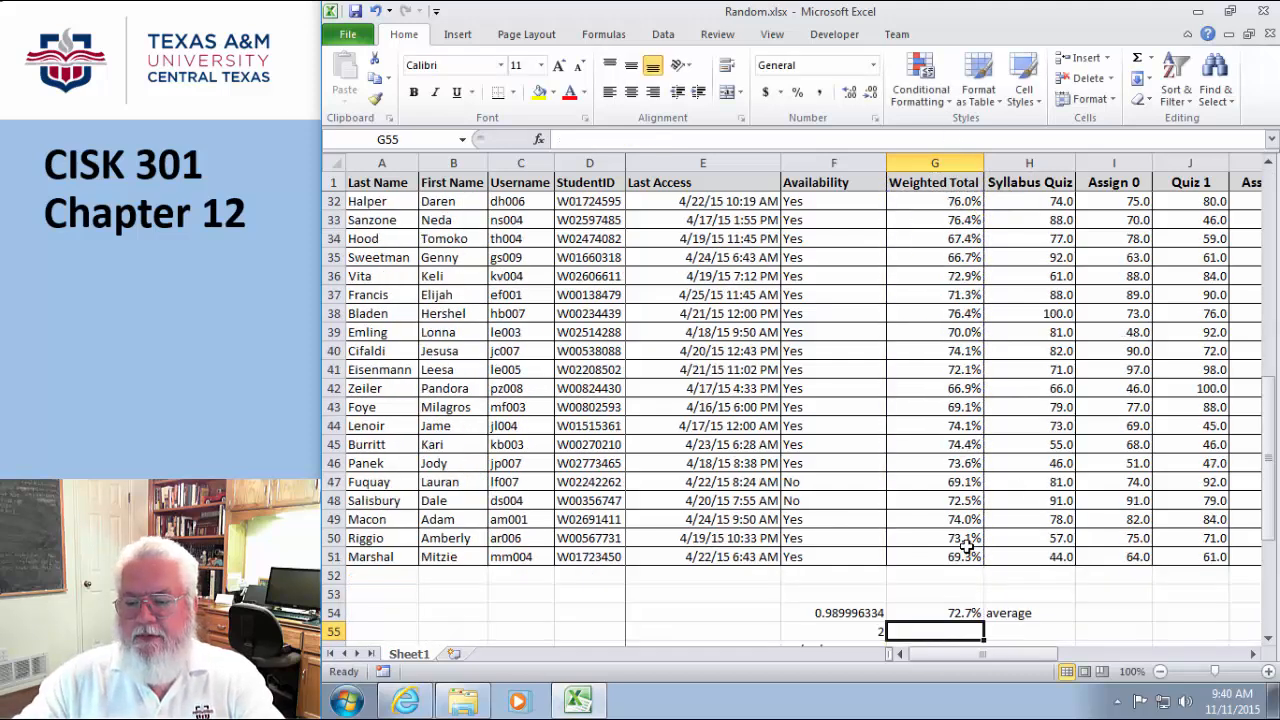
# - Enter the label median in cell H55, directly under the average label
pyautogui.scroll(-1, 1022, 597)
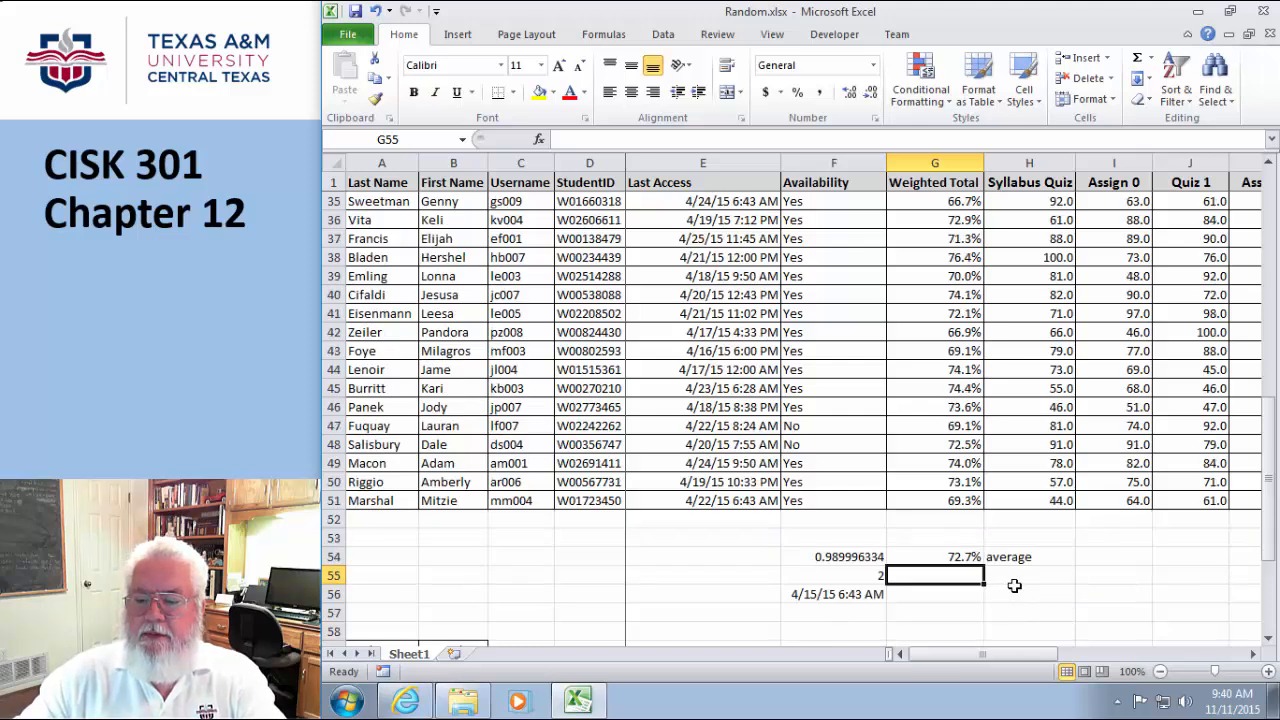
pyautogui.click(1003, 576)
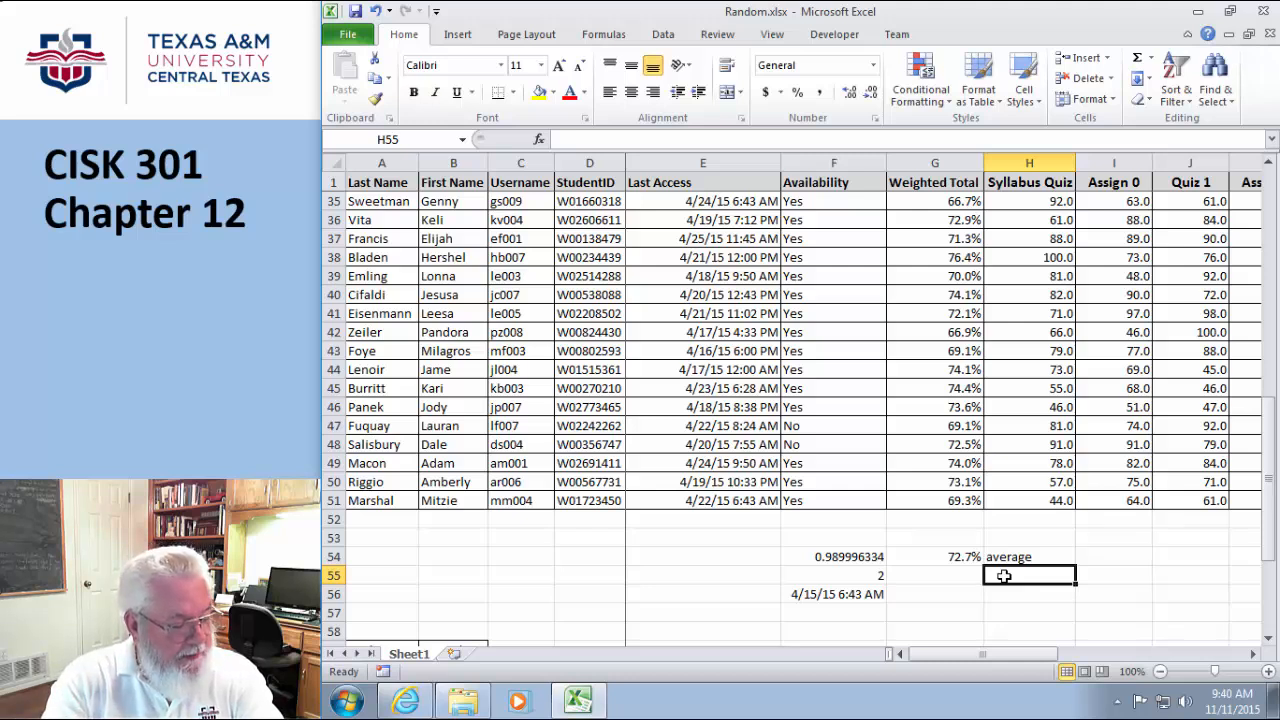
pyautogui.write('med')
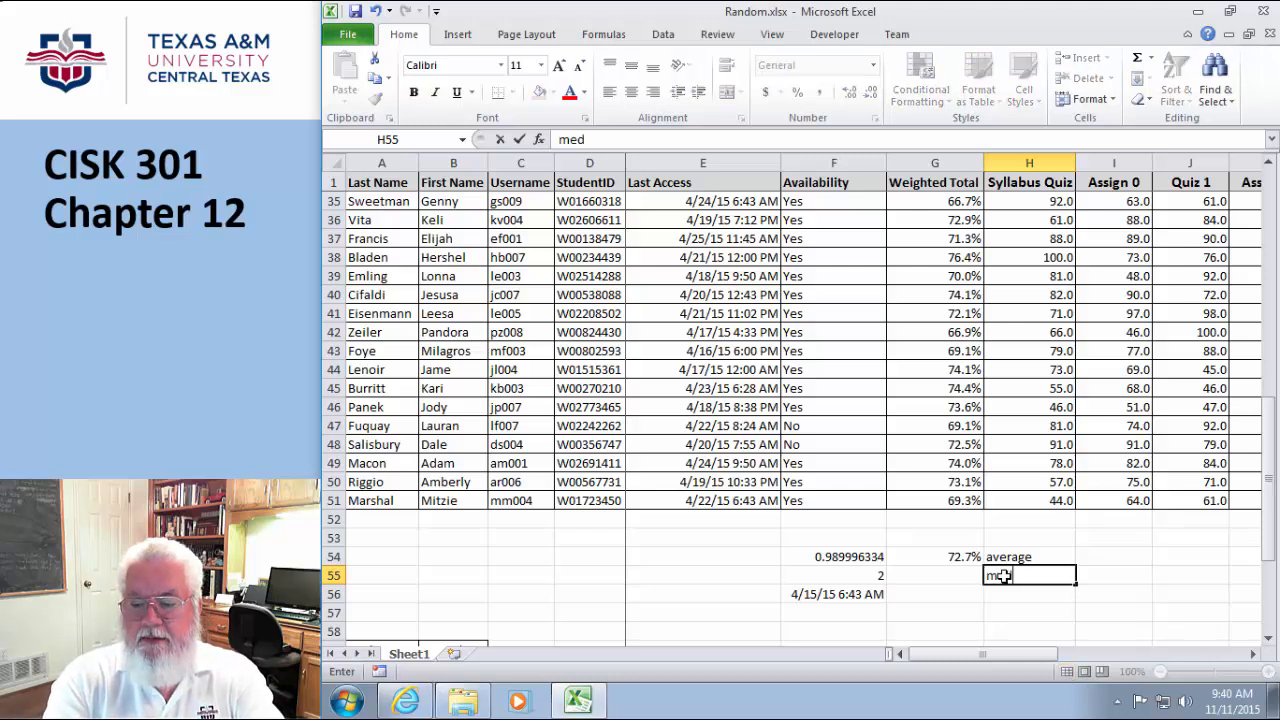
pyautogui.write('ian')
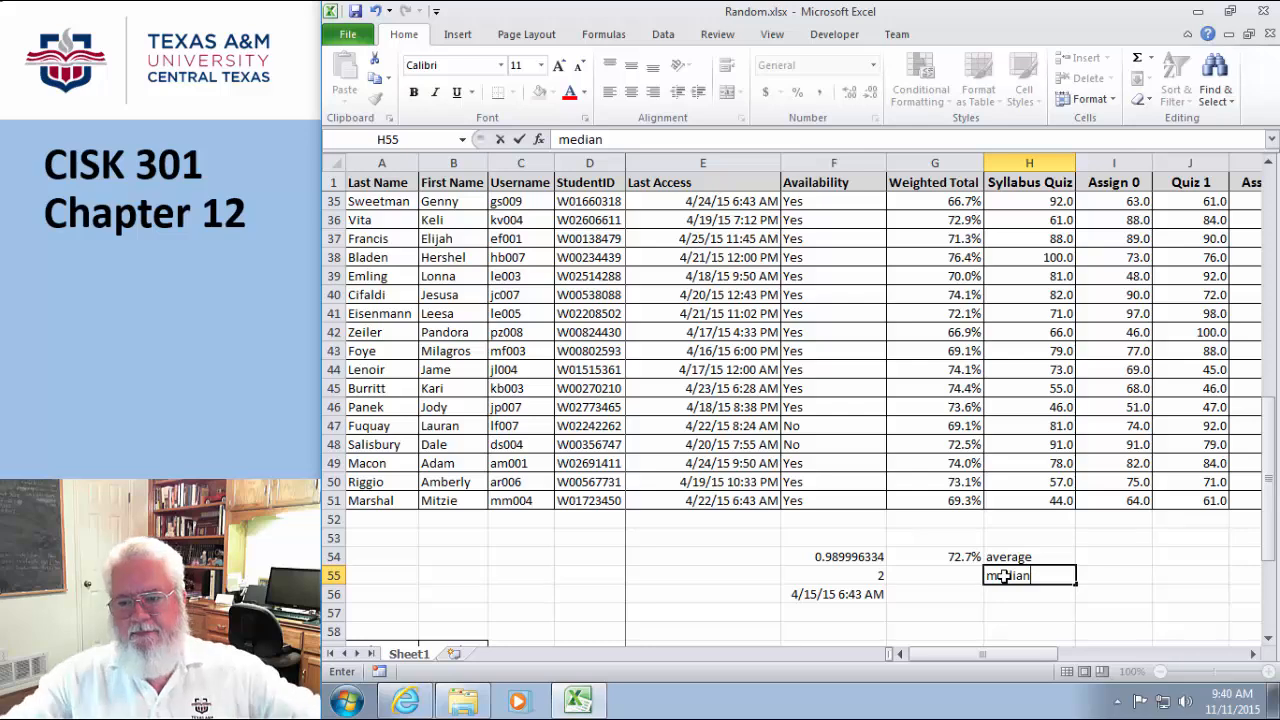
# - Calculate the median of all the students' weighted totals in cell G55 with the MEDIAN function
pyautogui.click(950, 576)
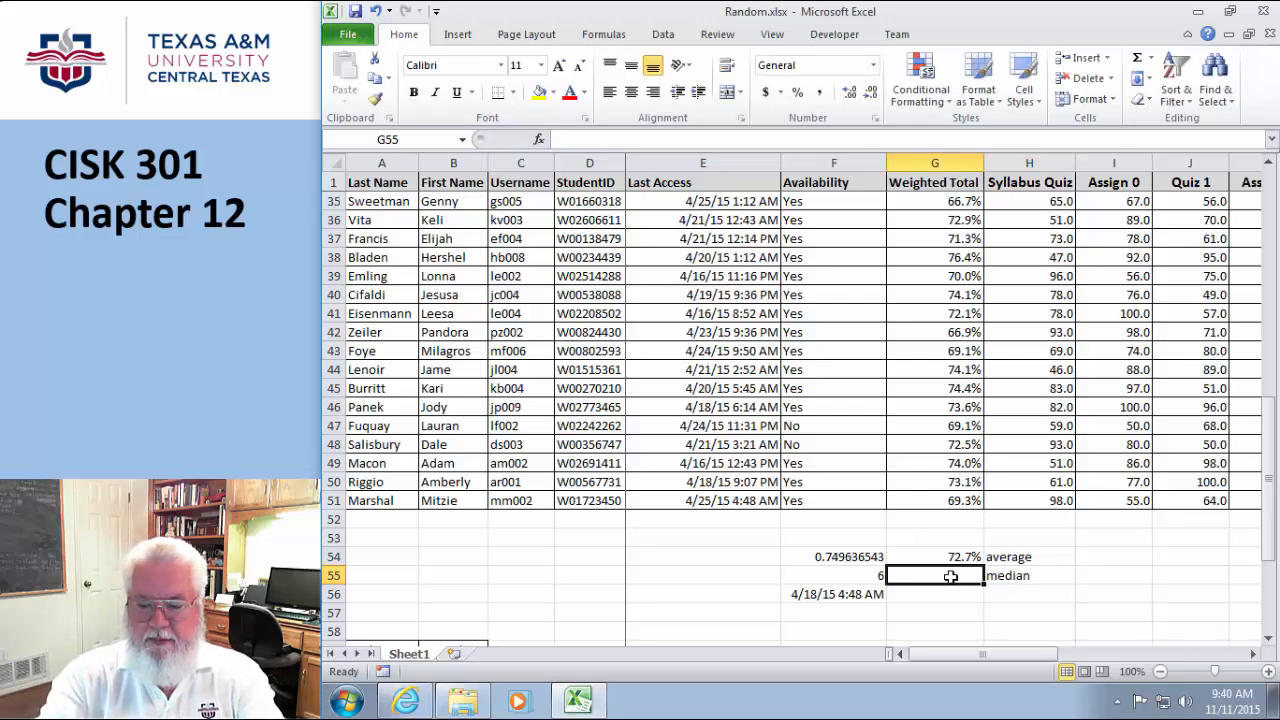
pyautogui.write('=median')
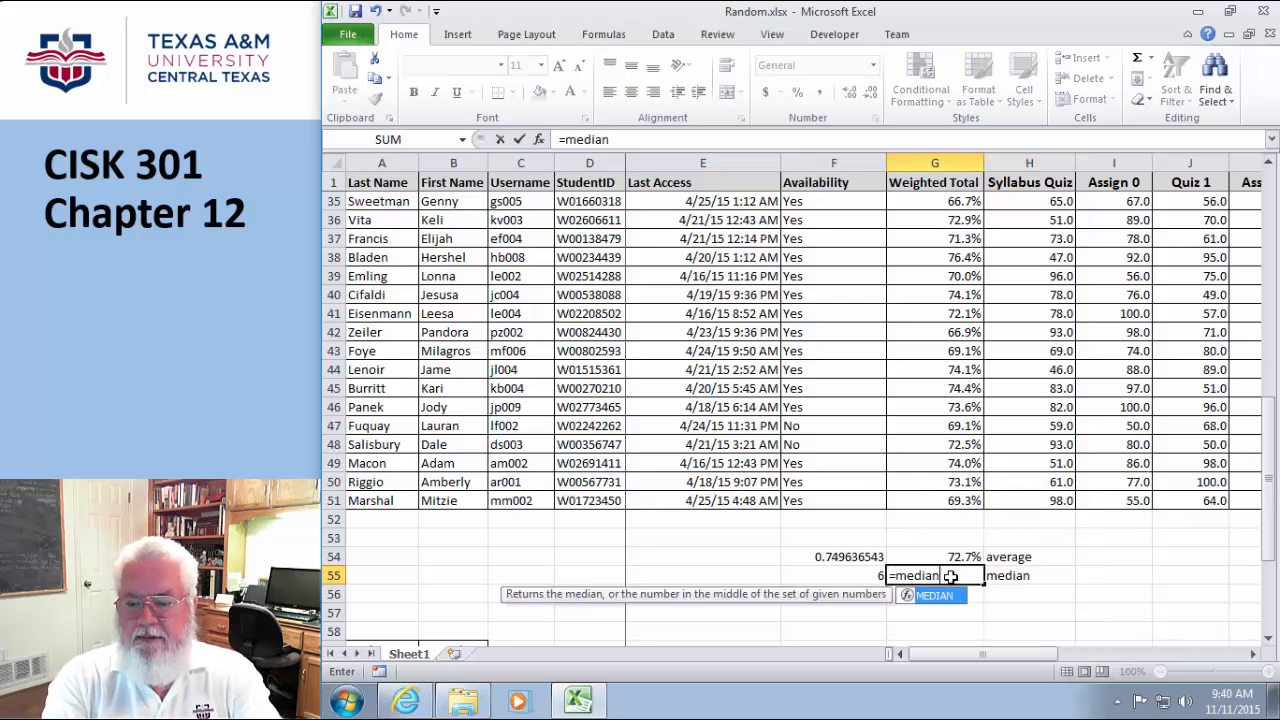
pyautogui.write('(')
pyautogui.moveTo(958, 500); pyautogui.dragTo(928, 207)
pyautogui.press('Return')
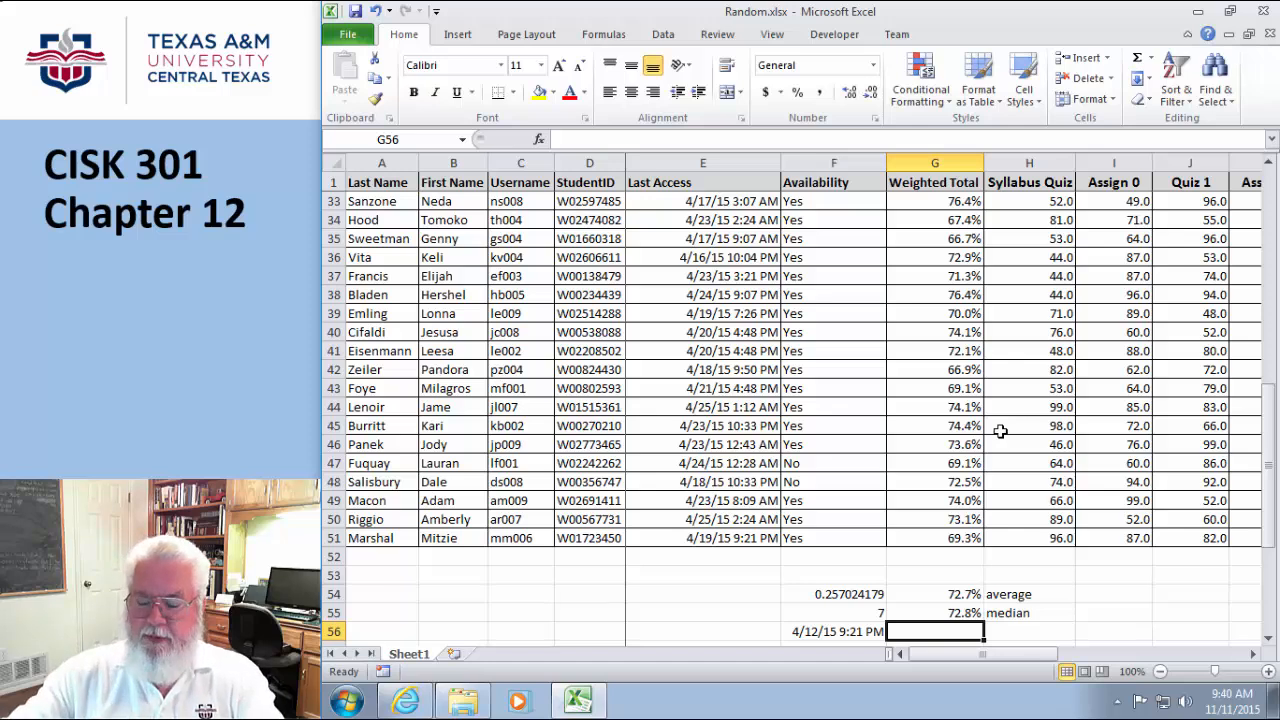
# - Label cell H56 as mode and calculate the mode of the weighted totals in G56 with =MODE.SNGL(G2:G51)
pyautogui.click(996, 626)
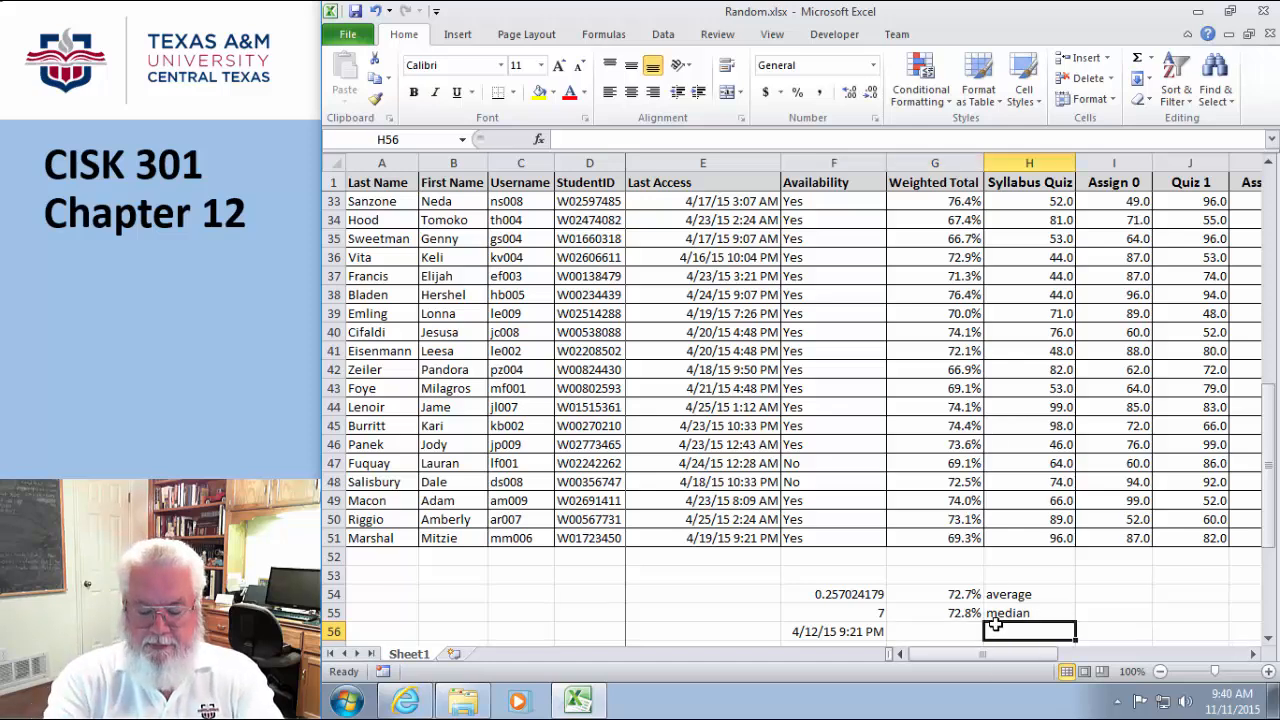
pyautogui.write('mode')
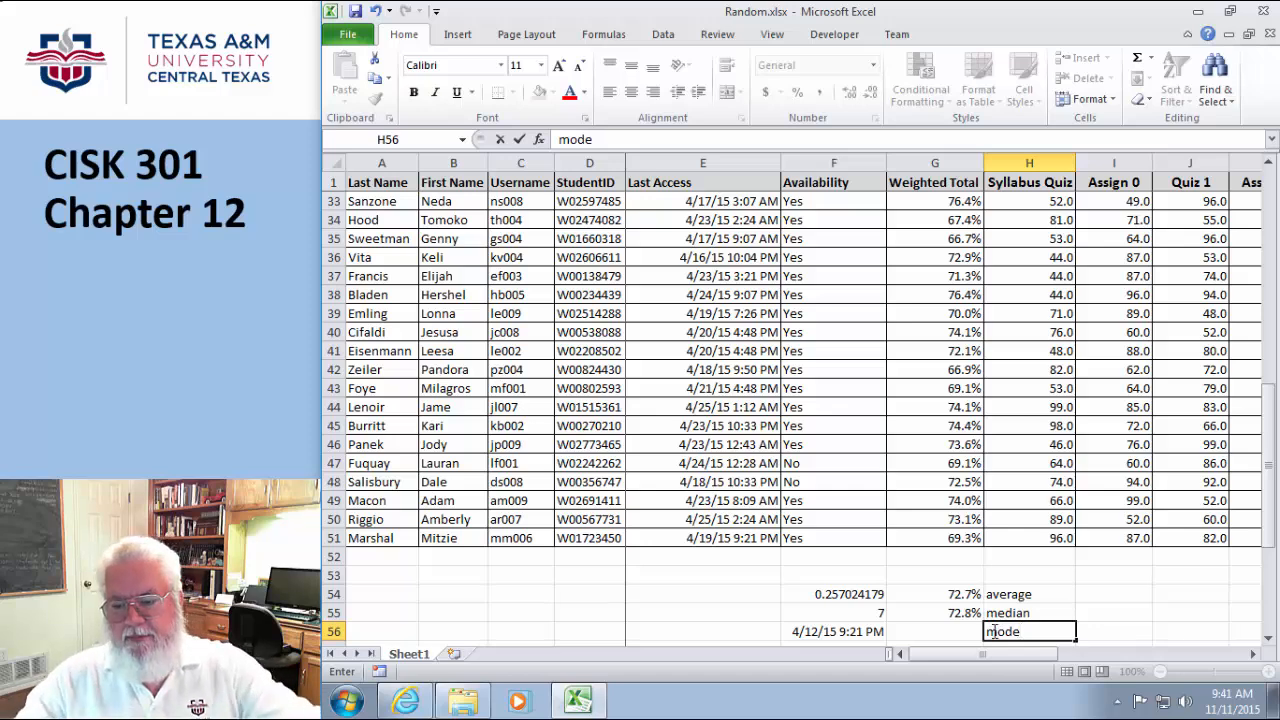
pyautogui.click(938, 631)
pyautogui.write('=')
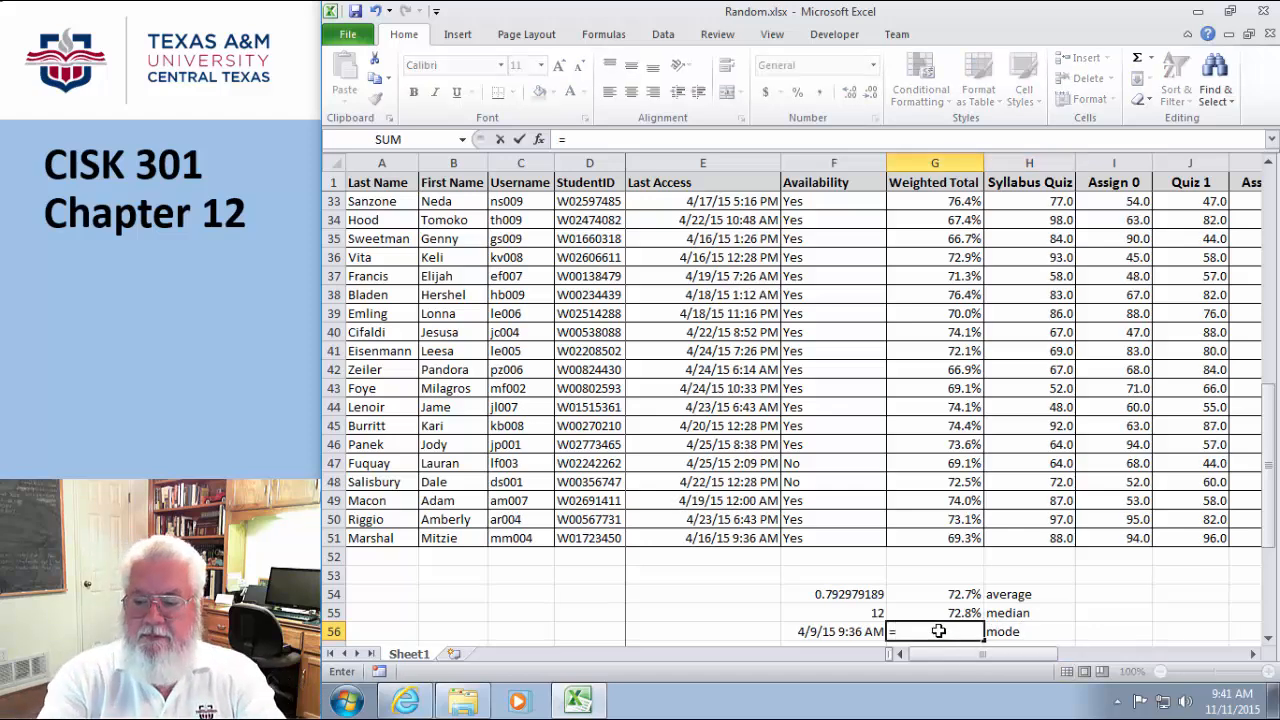
pyautogui.write('mode.')
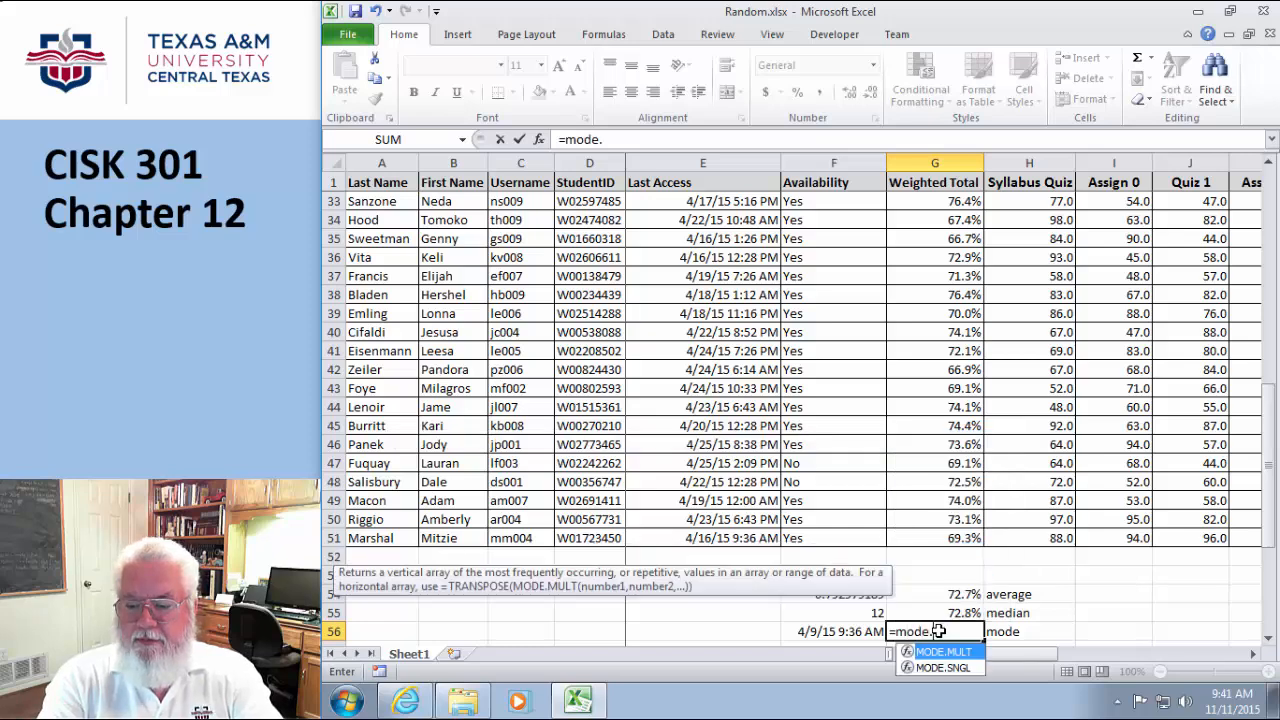
pyautogui.write('sn')
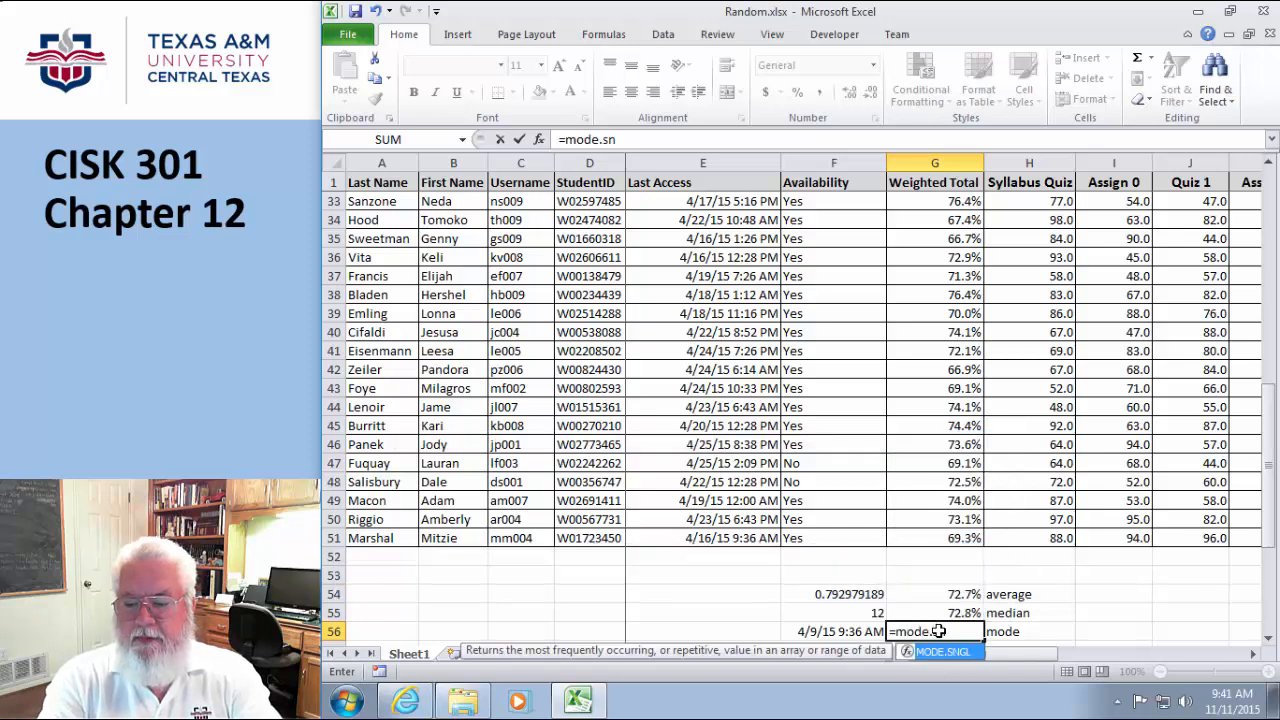
pyautogui.write('gl')
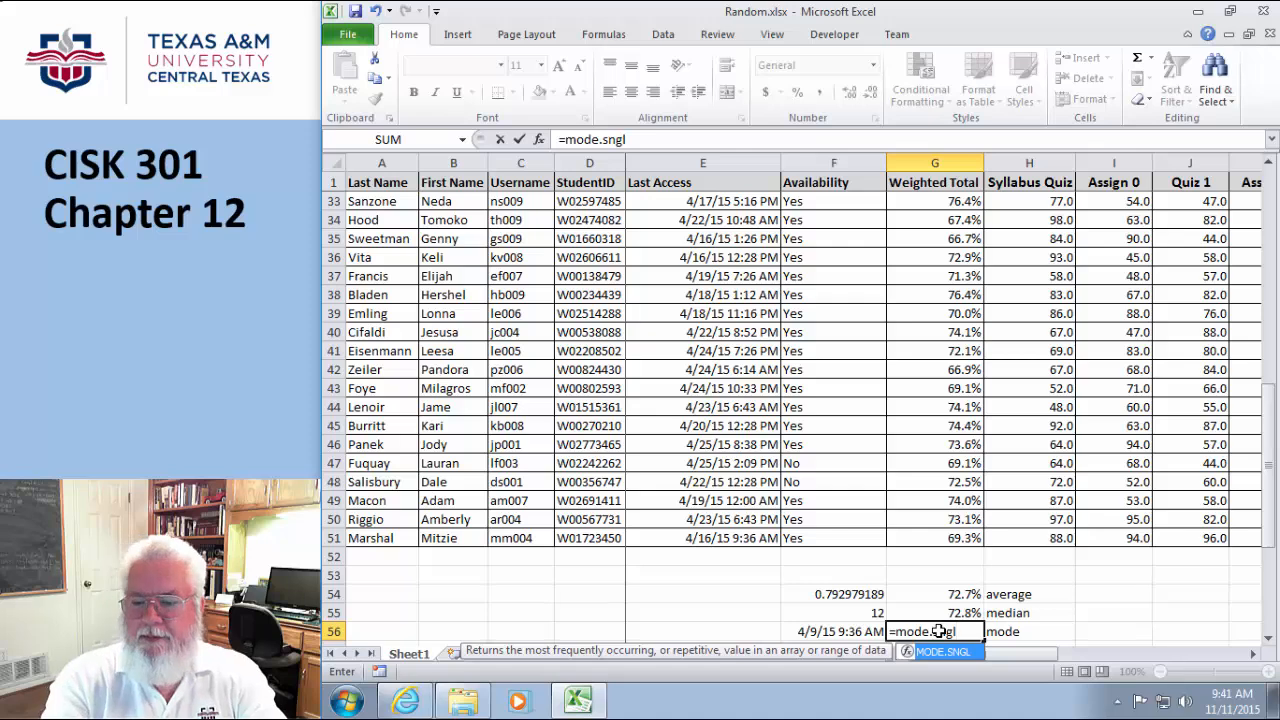
pyautogui.write('(')
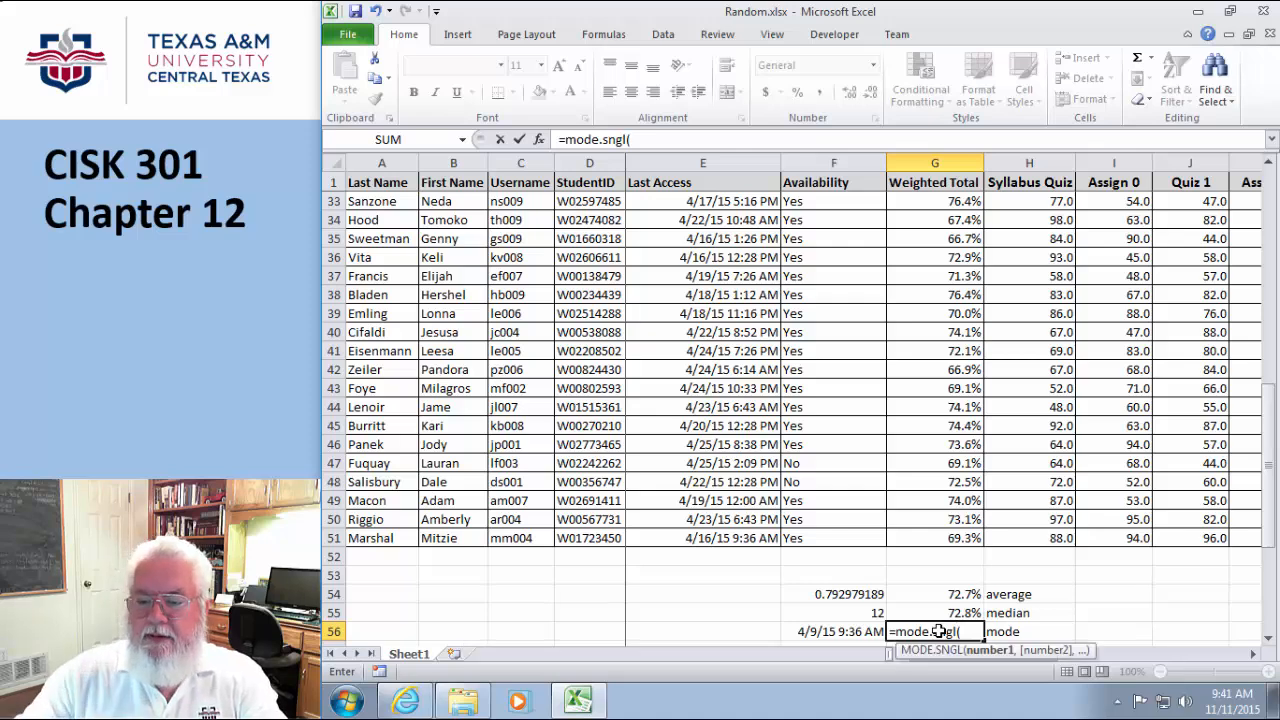
pyautogui.moveTo(965, 540); pyautogui.dragTo(948, 202)
pyautogui.press('Return')
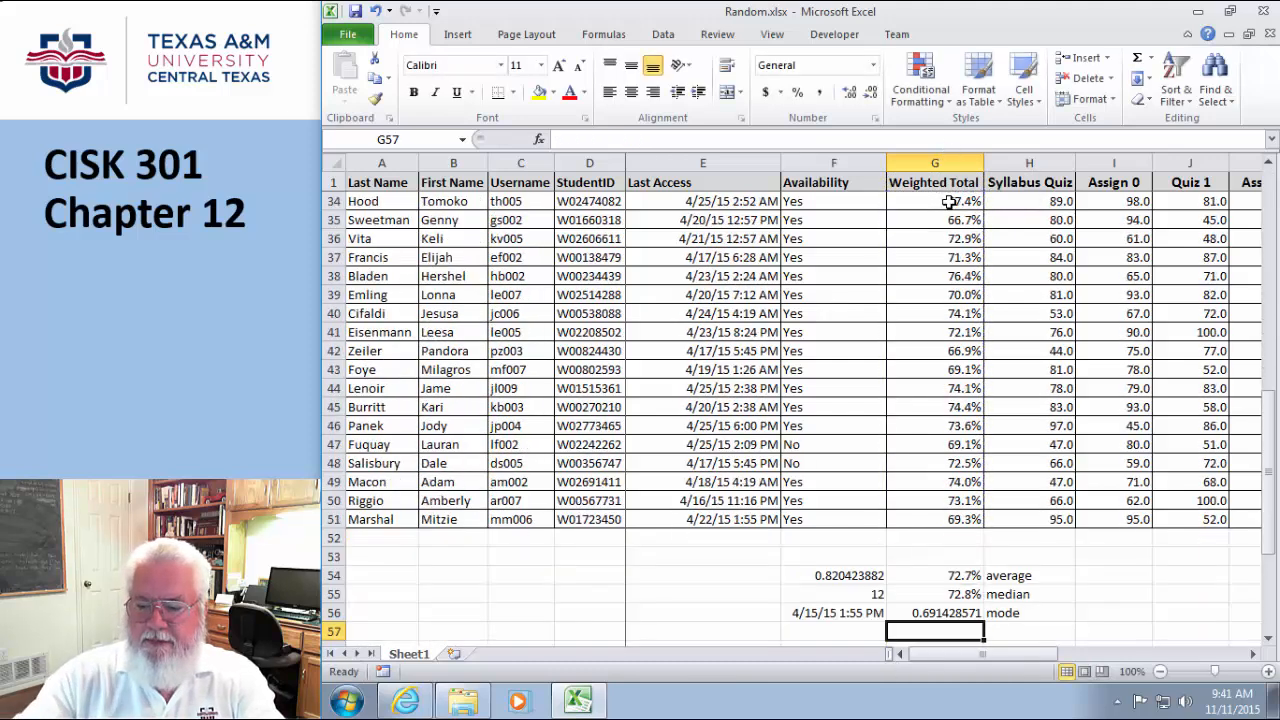
# - Format the mode result in cell G56 as a percentage
pyautogui.click(948, 615)
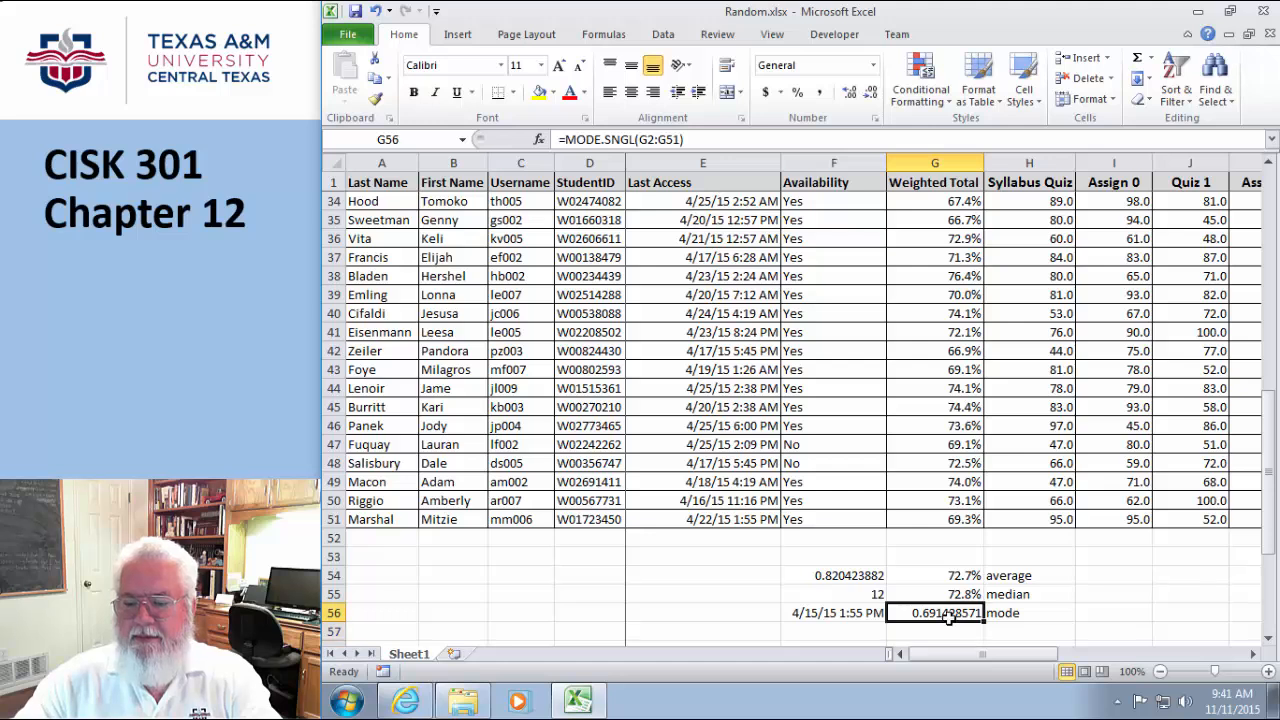
pyautogui.click(797, 94)
pyautogui.click(1118, 600)
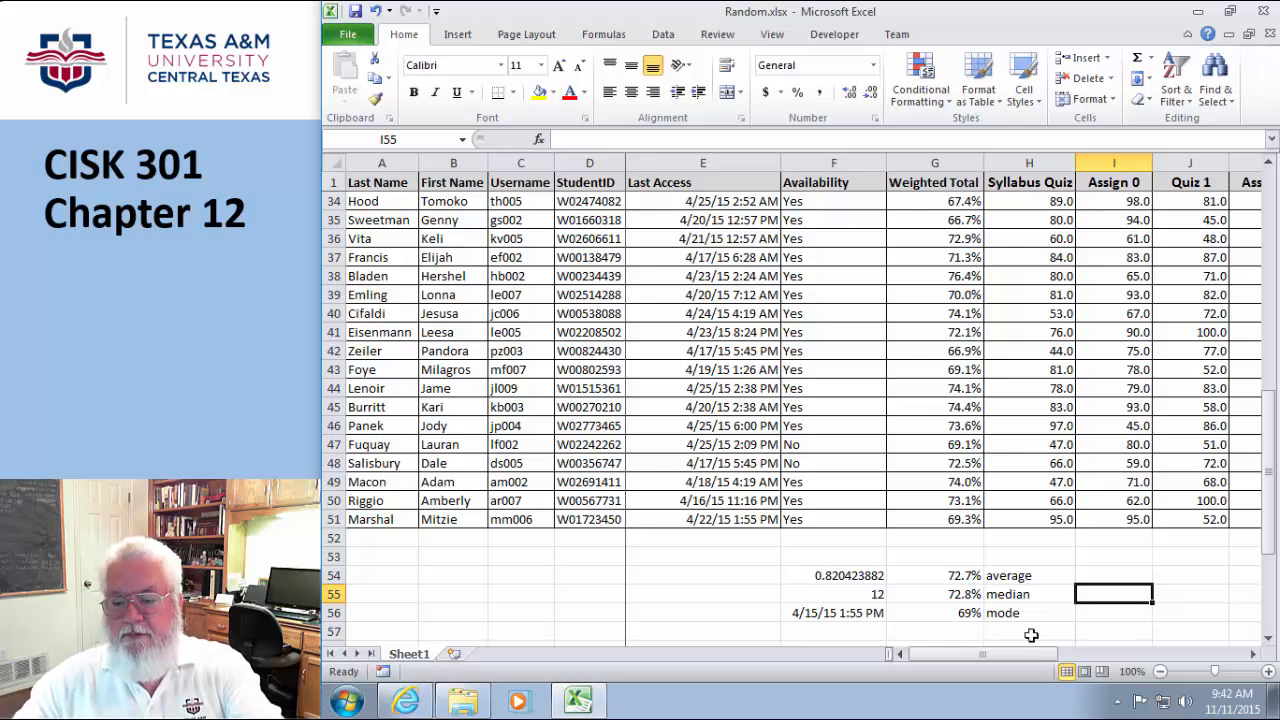
# - Label cell H57 as min and calculate the lowest weighted total in G57 with =MIN(G2:G51)
pyautogui.click(1031, 632)
pyautogui.write('min')
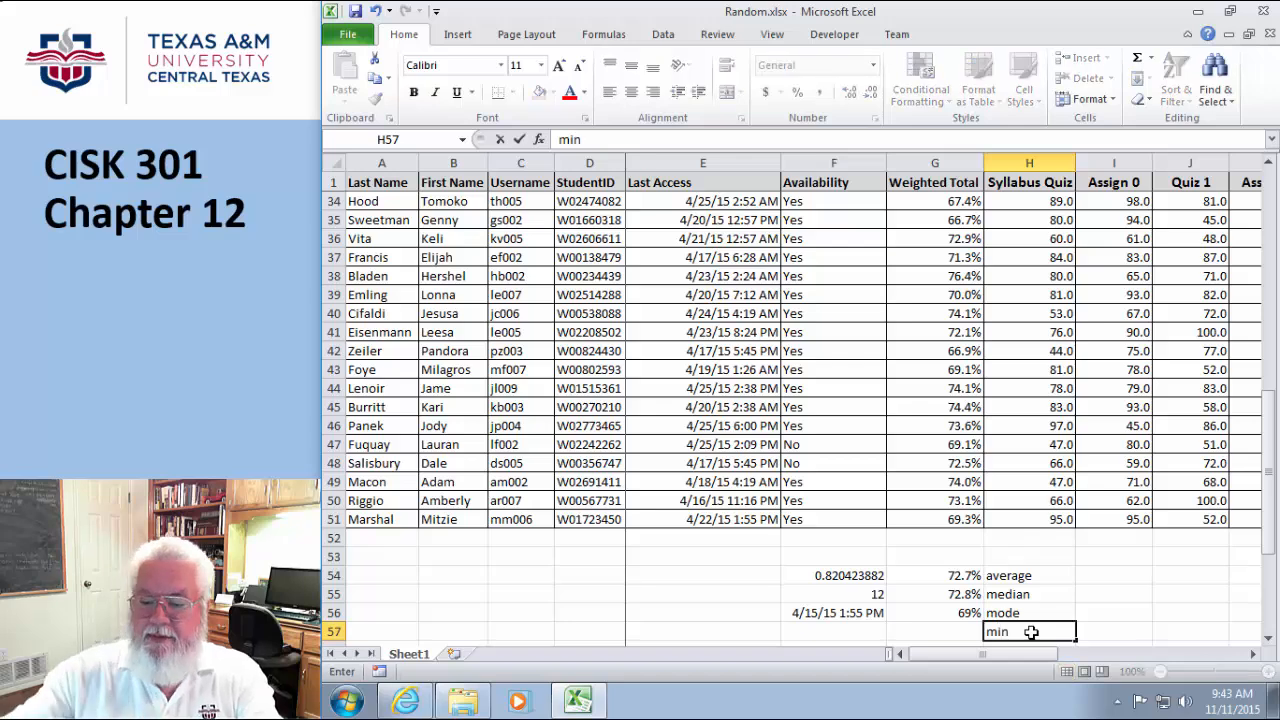
pyautogui.click(957, 626)
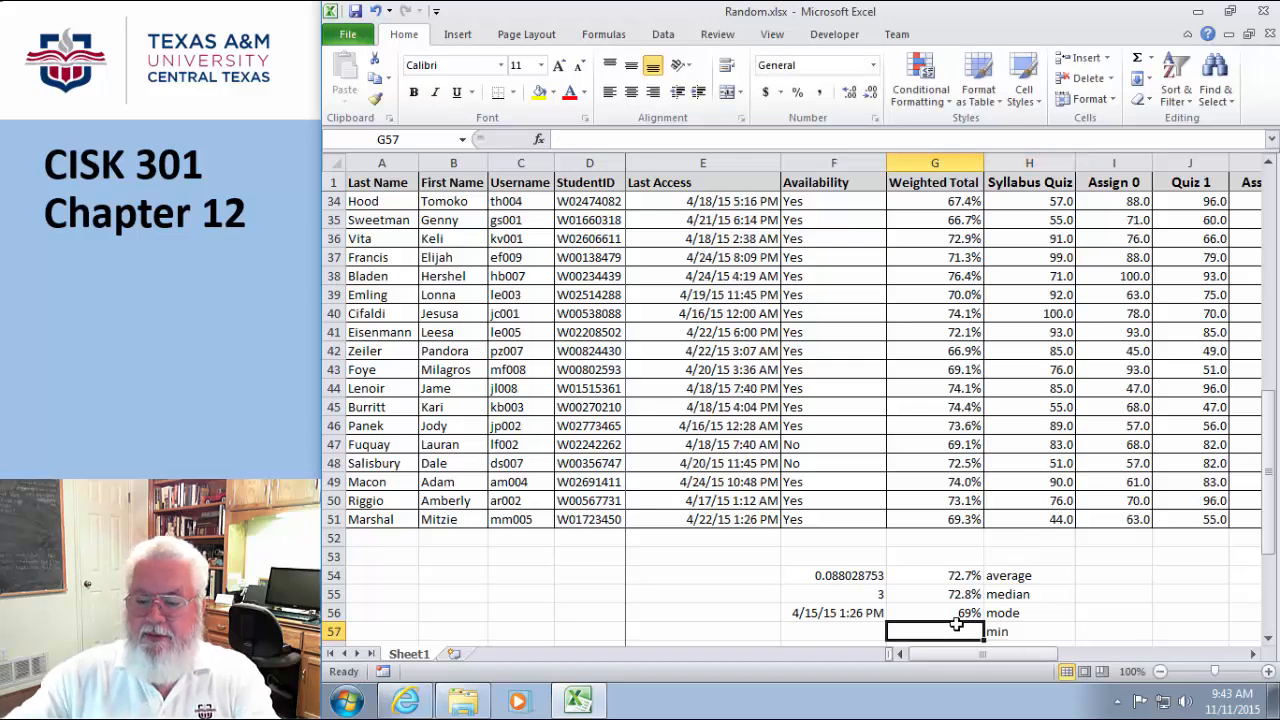
pyautogui.write('=min')
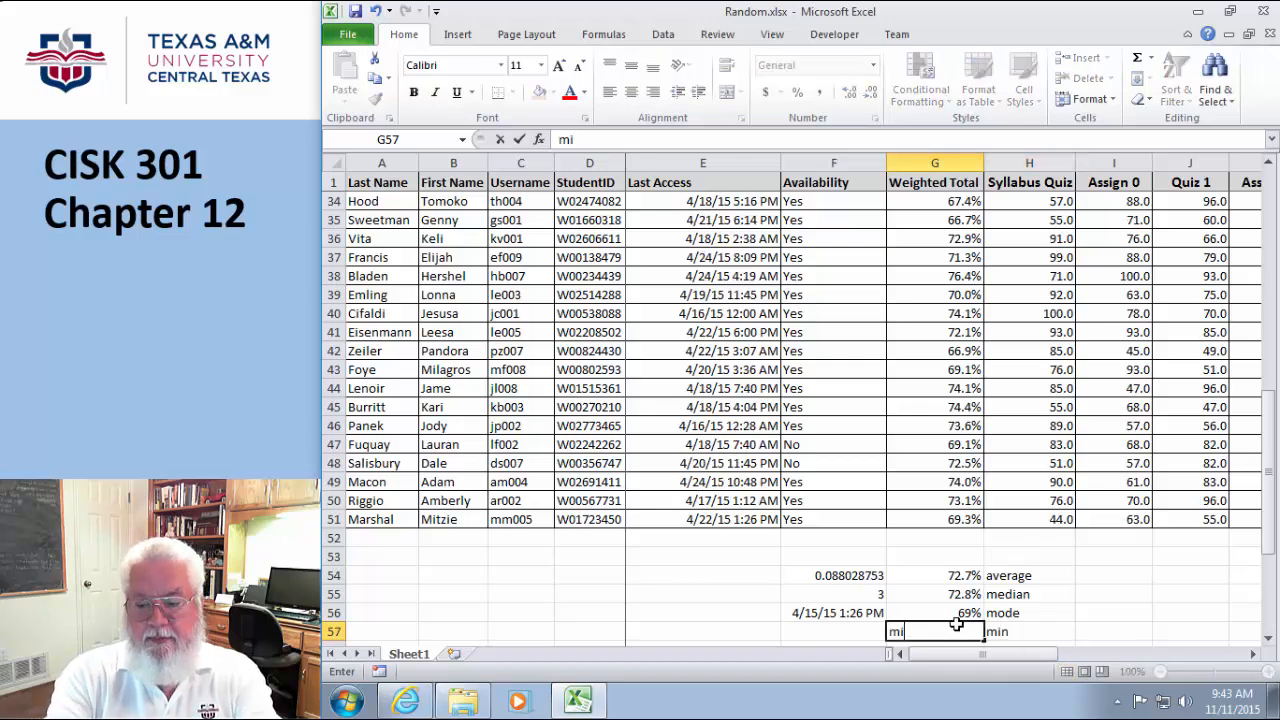
pyautogui.press('BackSpace')
pyautogui.press('BackSpace')
pyautogui.press('BackSpace')
pyautogui.write('=min(')
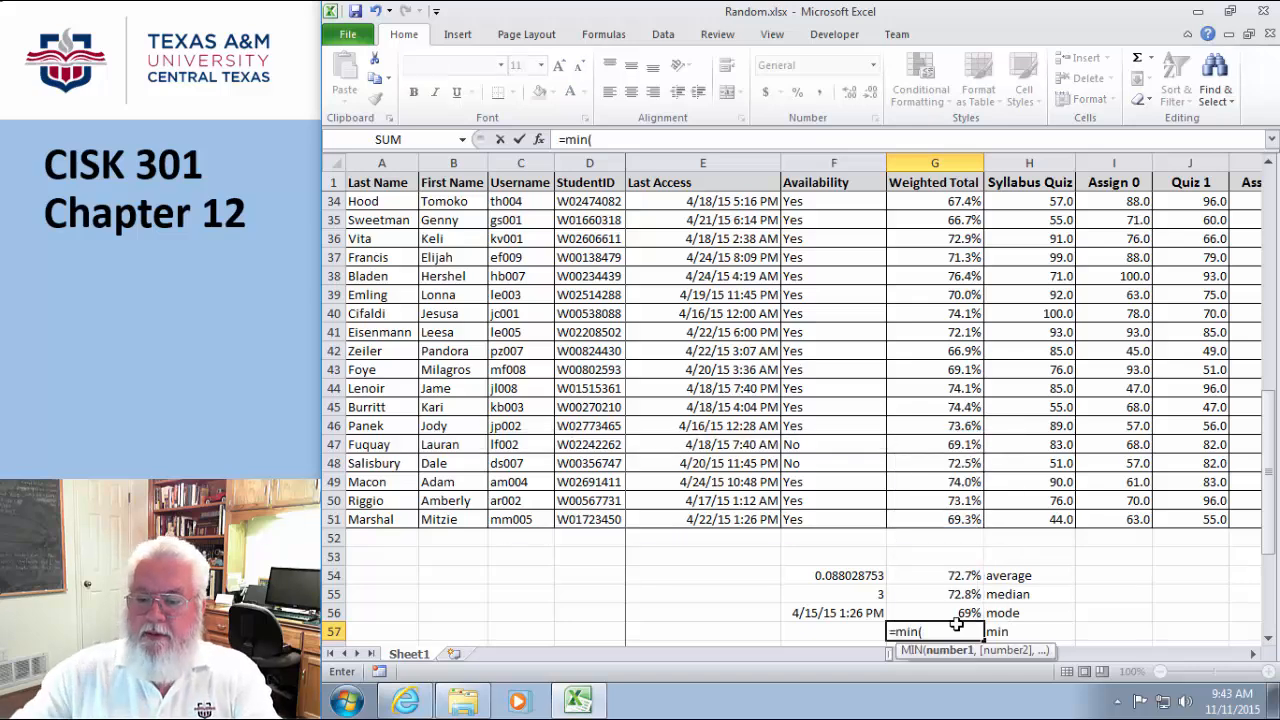
pyautogui.moveTo(958, 517); pyautogui.dragTo(929, 205)
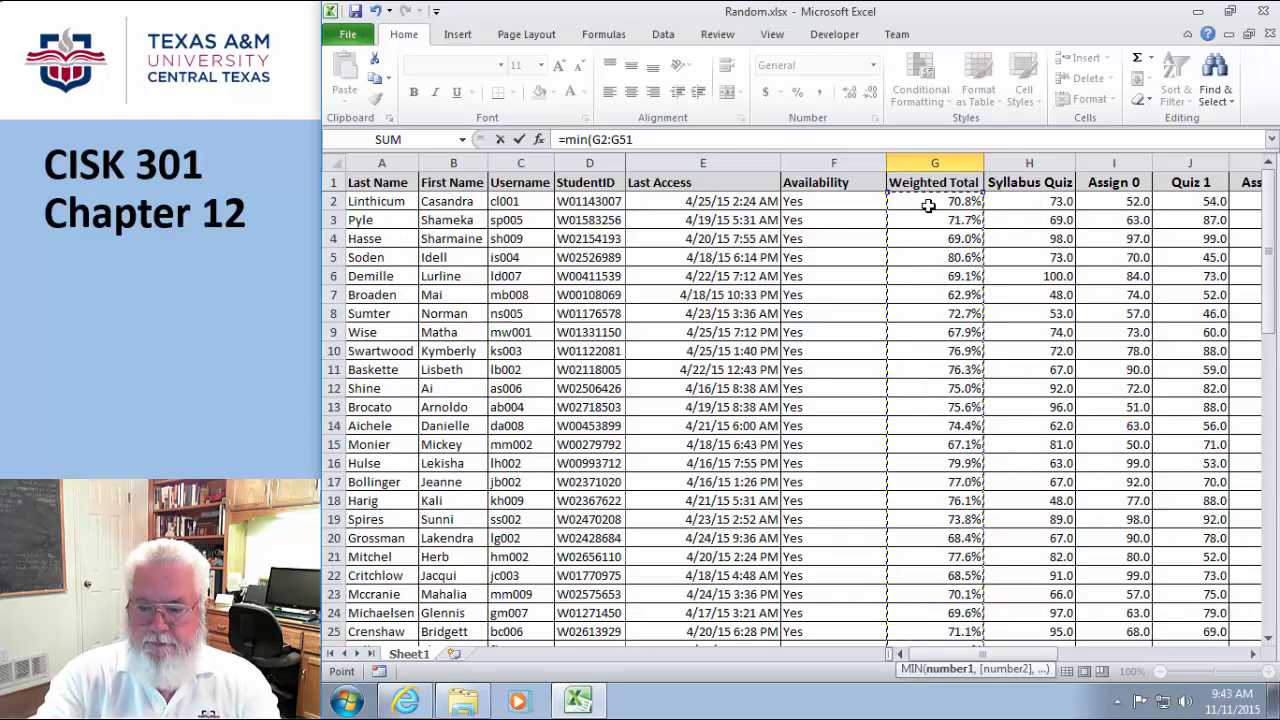
pyautogui.press('Return')
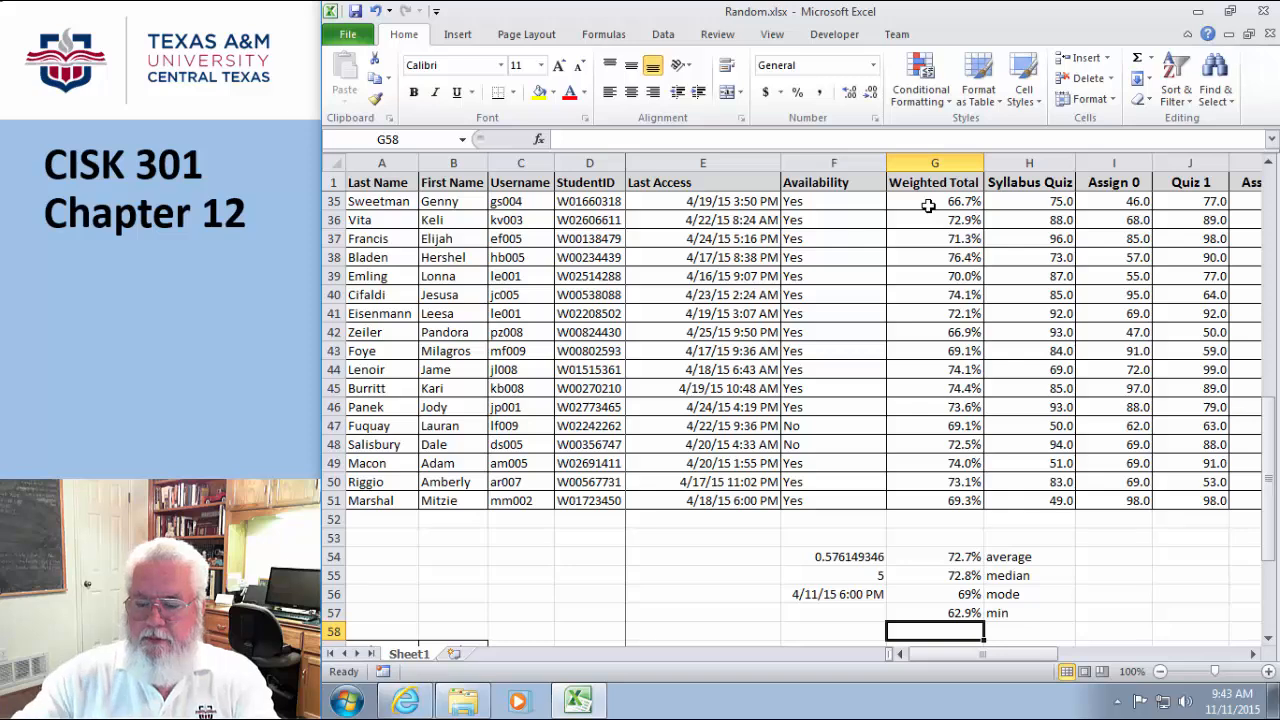
# - Label cell H58 as max and calculate the highest weighted total in G58 with =MAX(G2:G51)
pyautogui.click(1003, 625)
pyautogui.write('max')
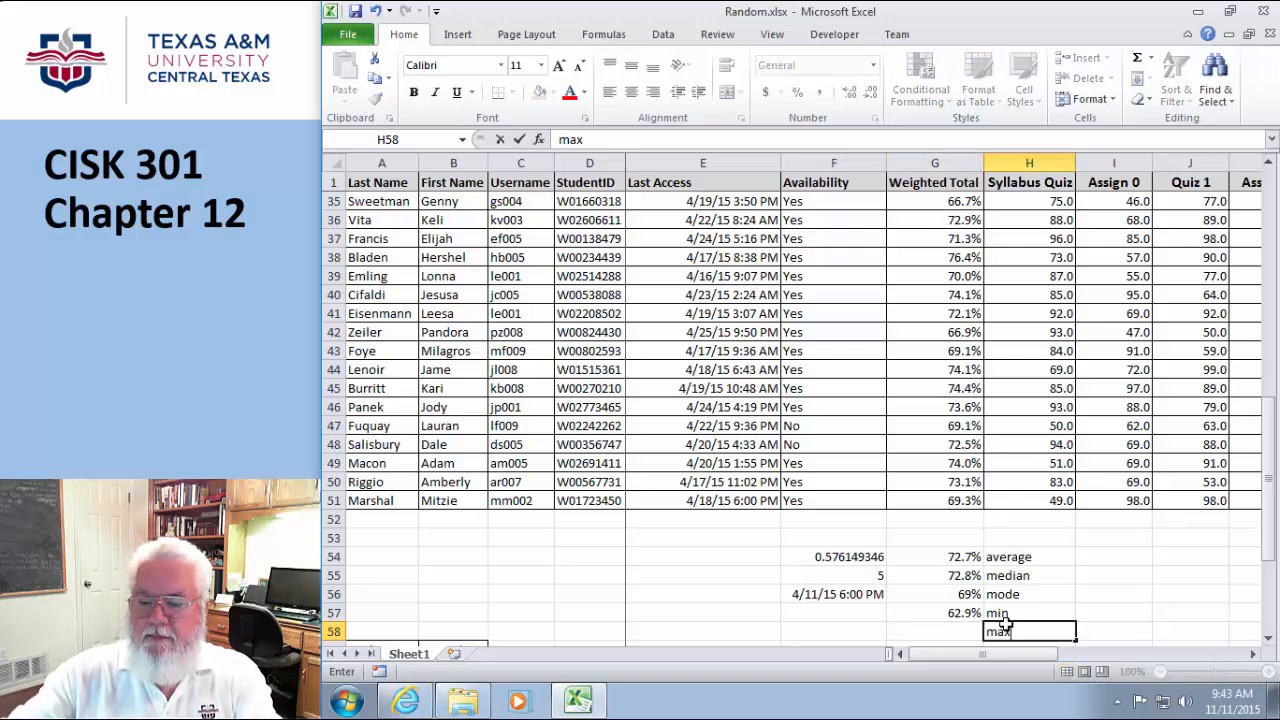
pyautogui.click(944, 628)
pyautogui.write('=')
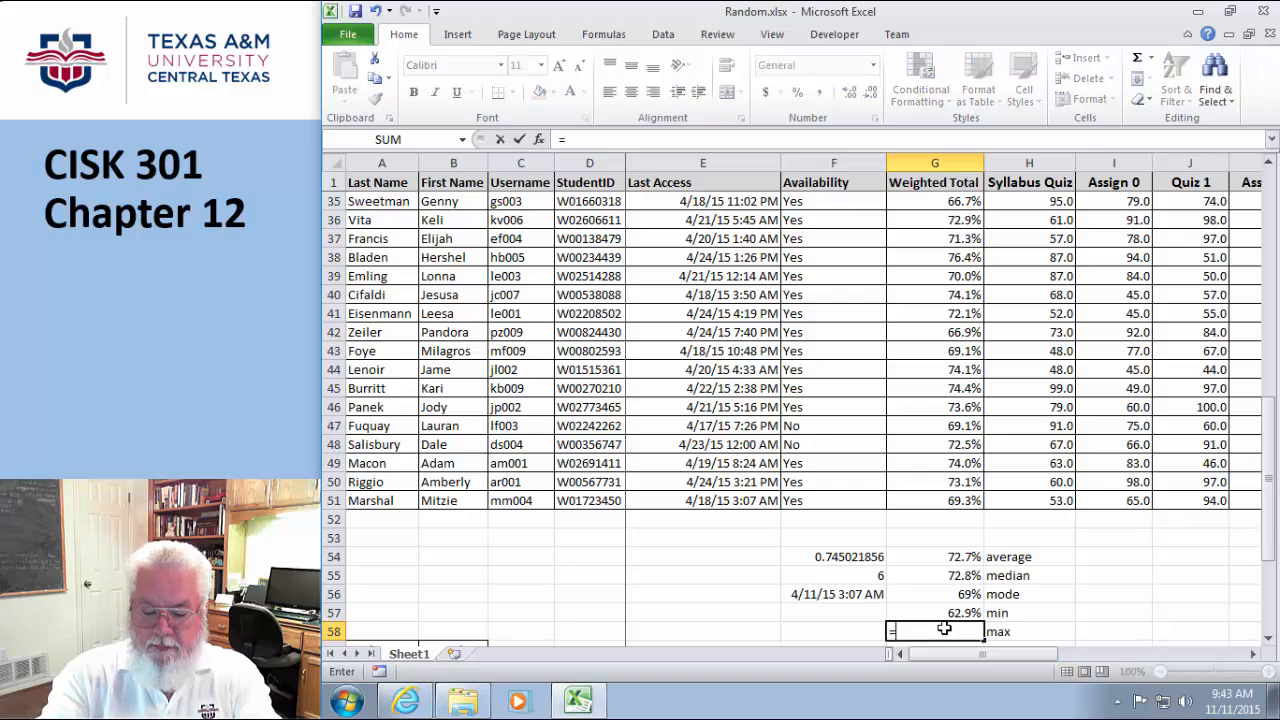
pyautogui.write('max(')
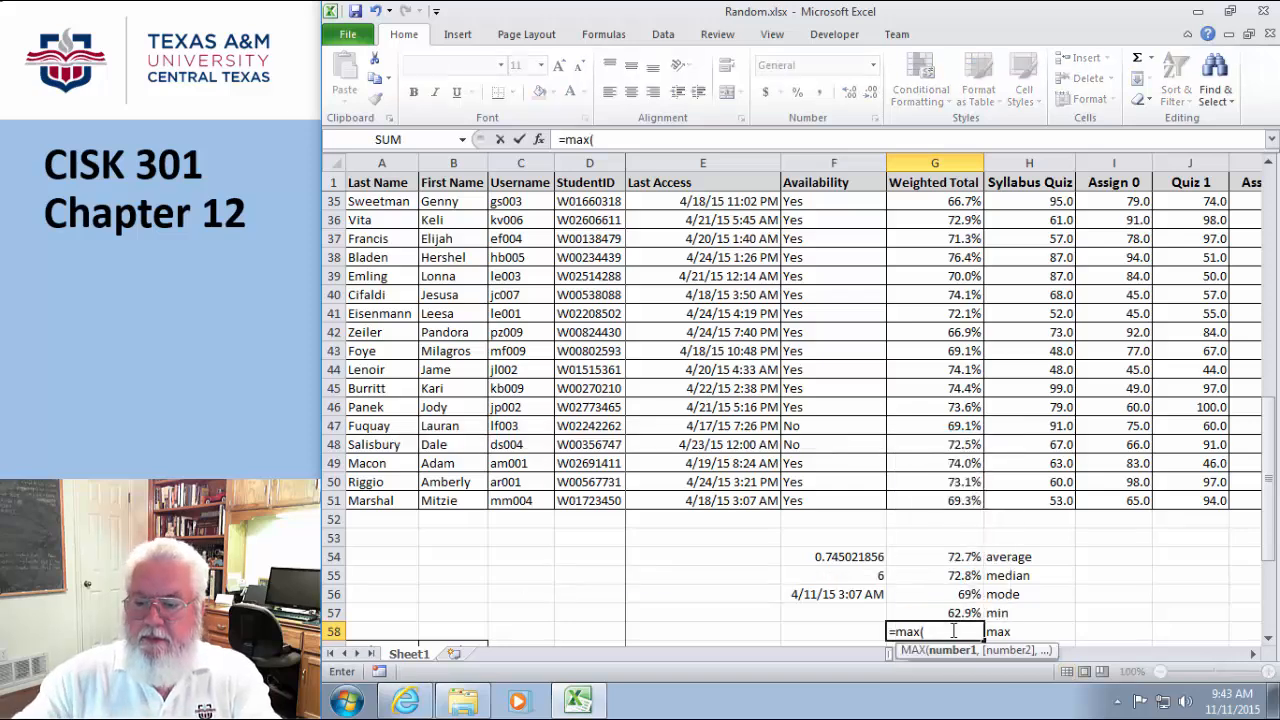
pyautogui.click(958, 503)
pyautogui.moveTo(958, 503); pyautogui.dragTo(941, 208)
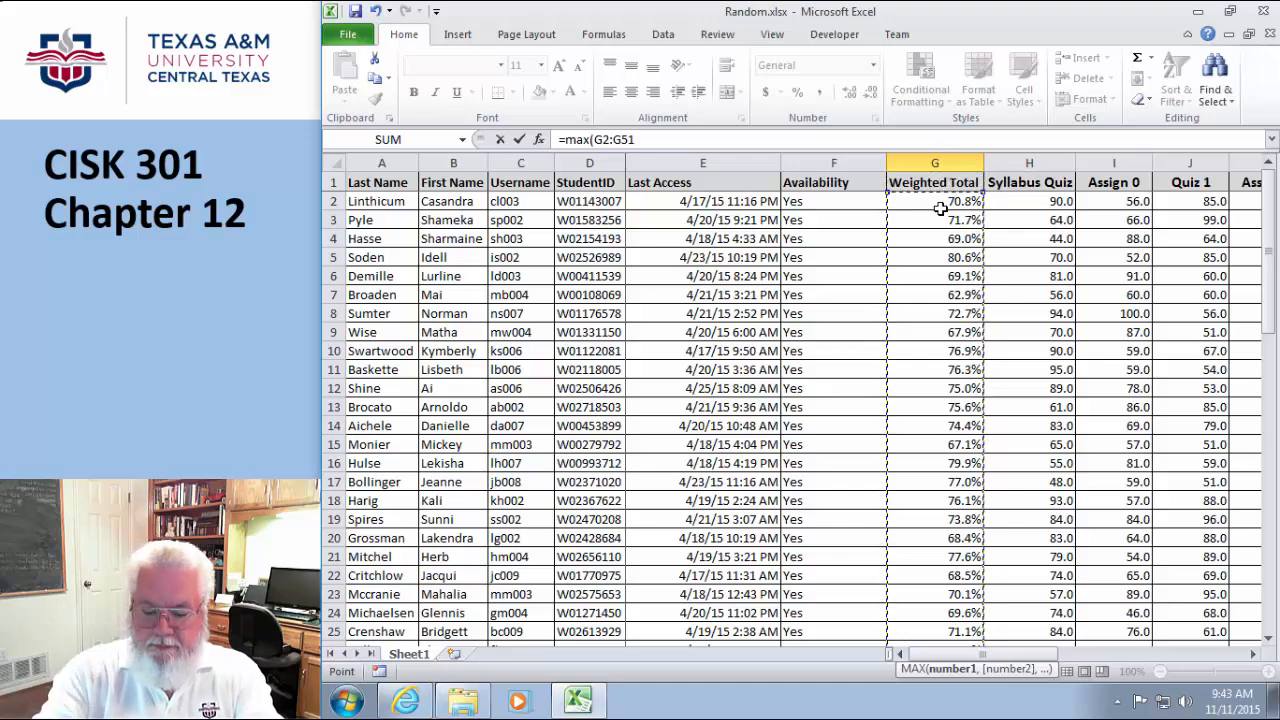
pyautogui.write(')')
pyautogui.press('Return')
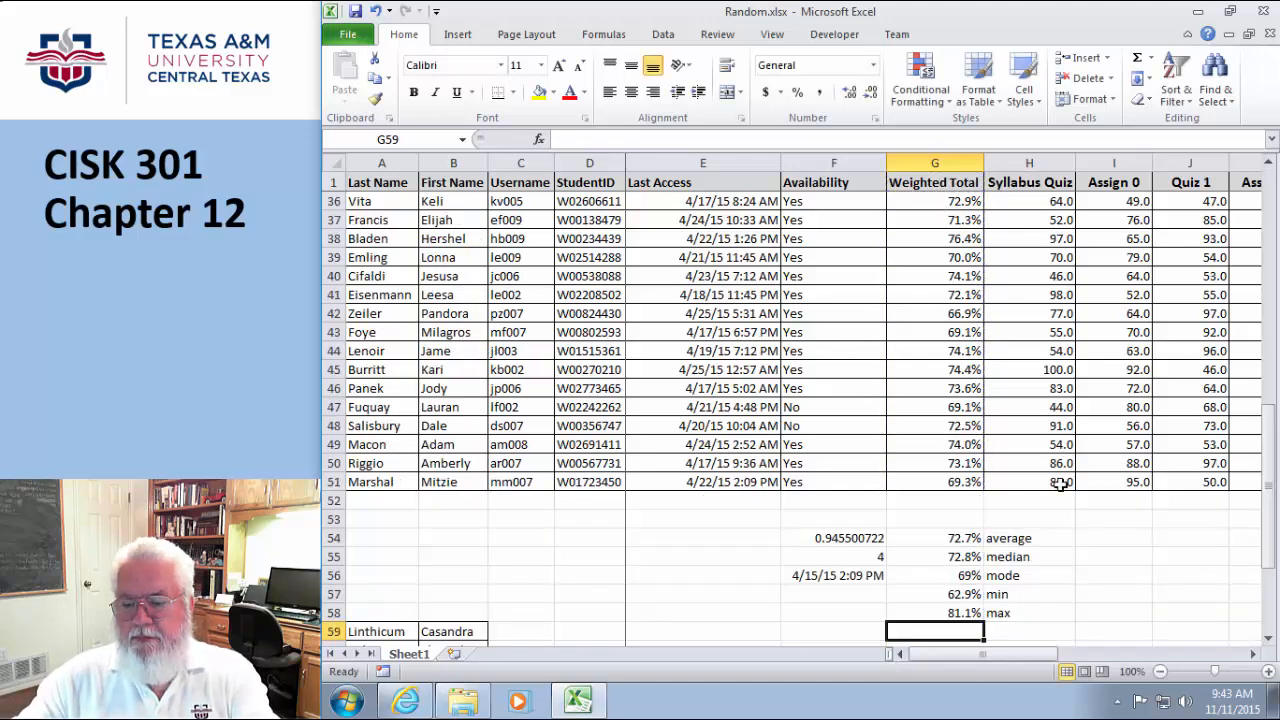
# - Enter the label range in cell H59, directly under the max label
pyautogui.scroll(-1, 1005, 572)
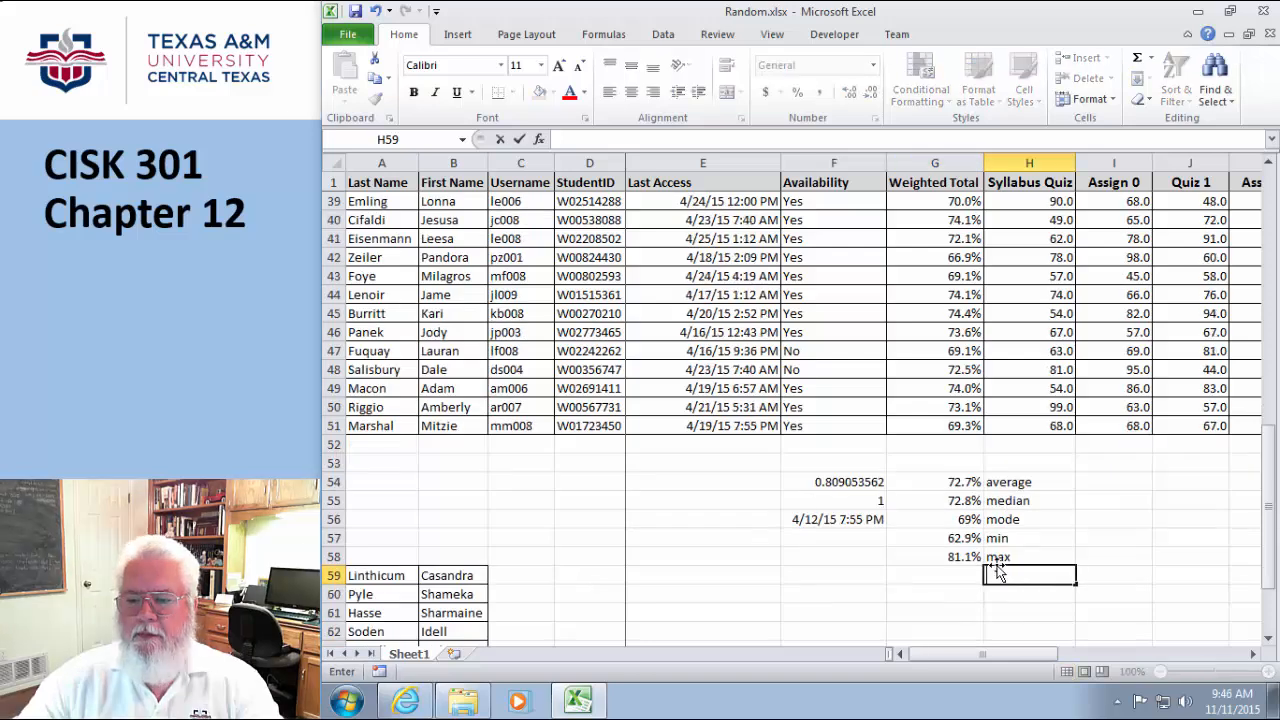
pyautogui.doubleClick(997, 574)
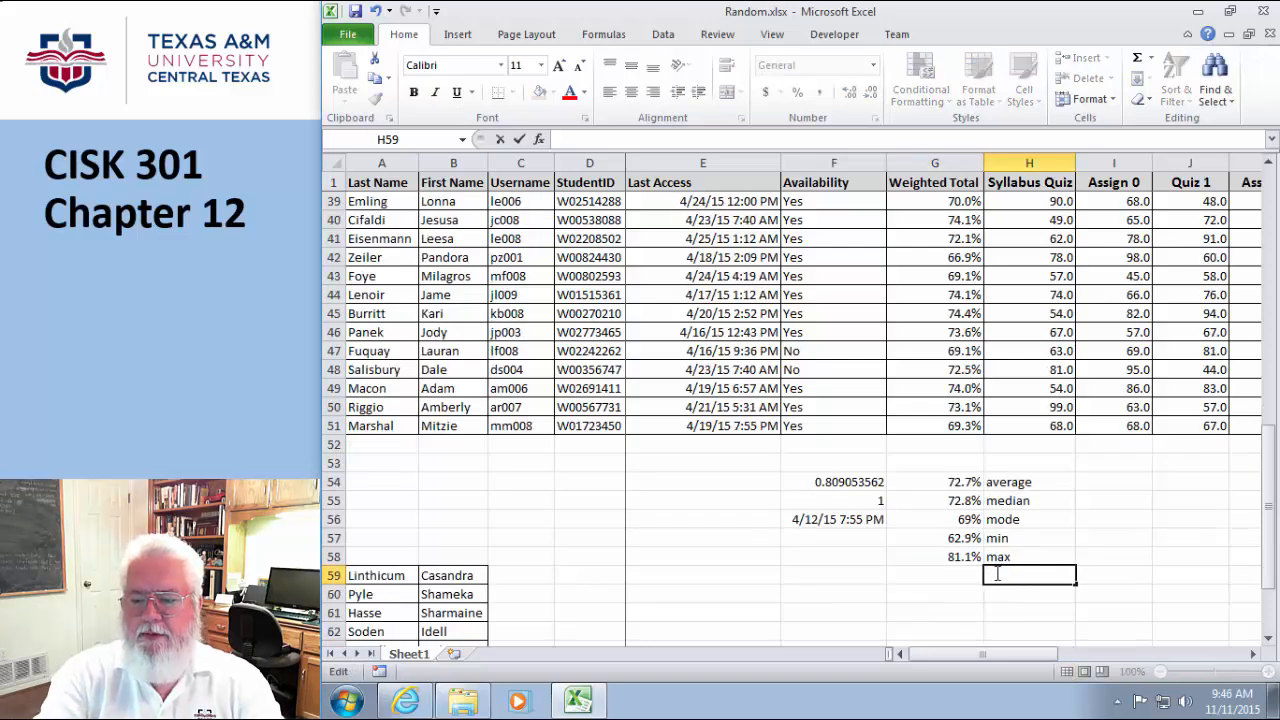
pyautogui.write('range')
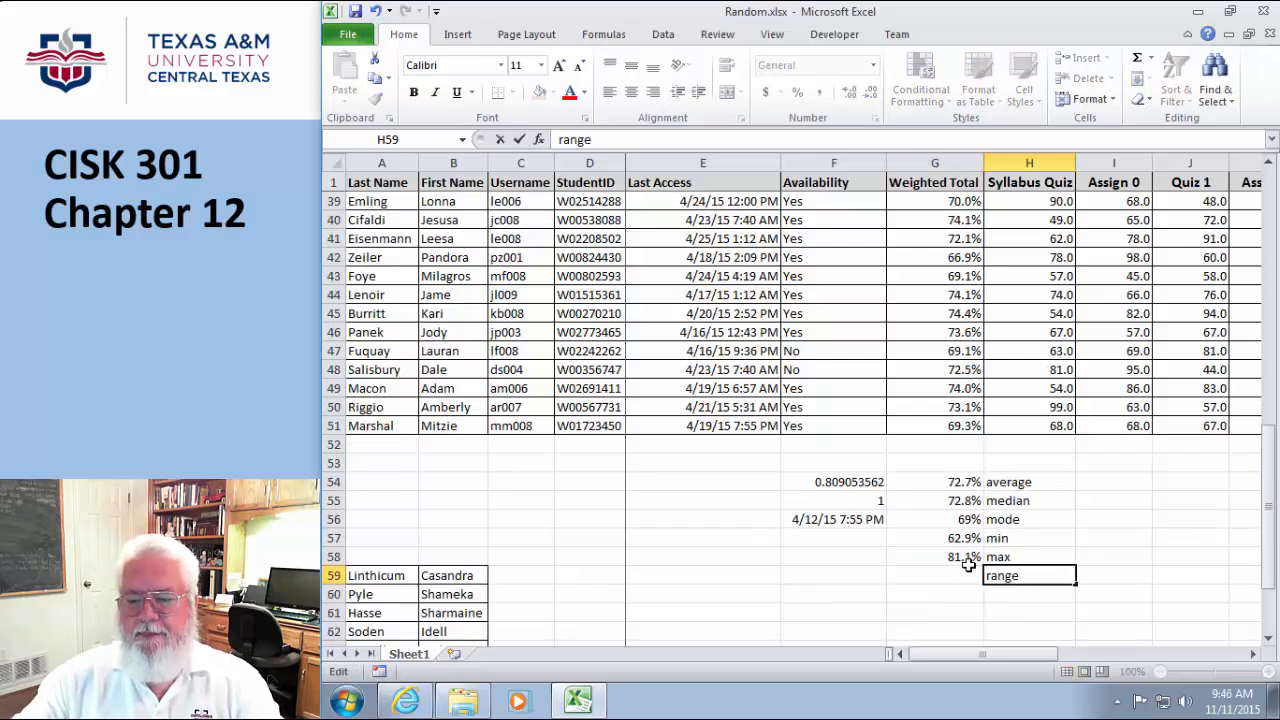
pyautogui.click(950, 574)
pyautogui.write('=R')
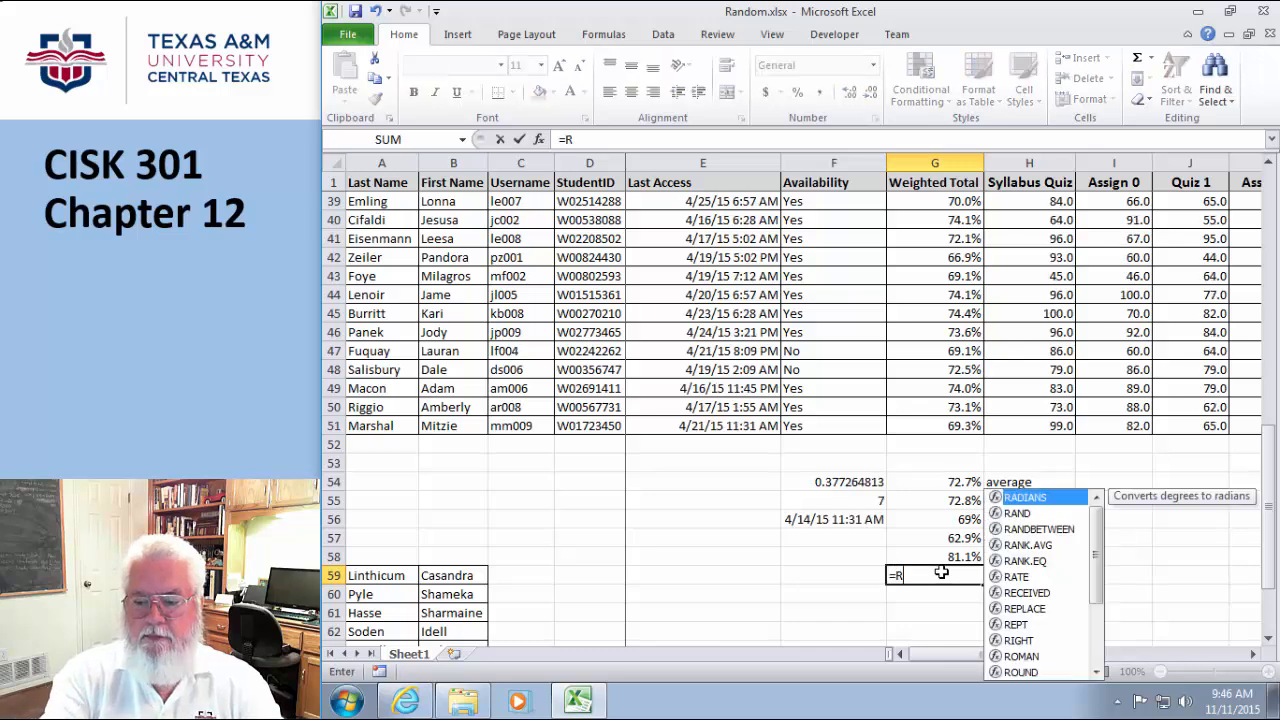
pyautogui.write('ANGE(')
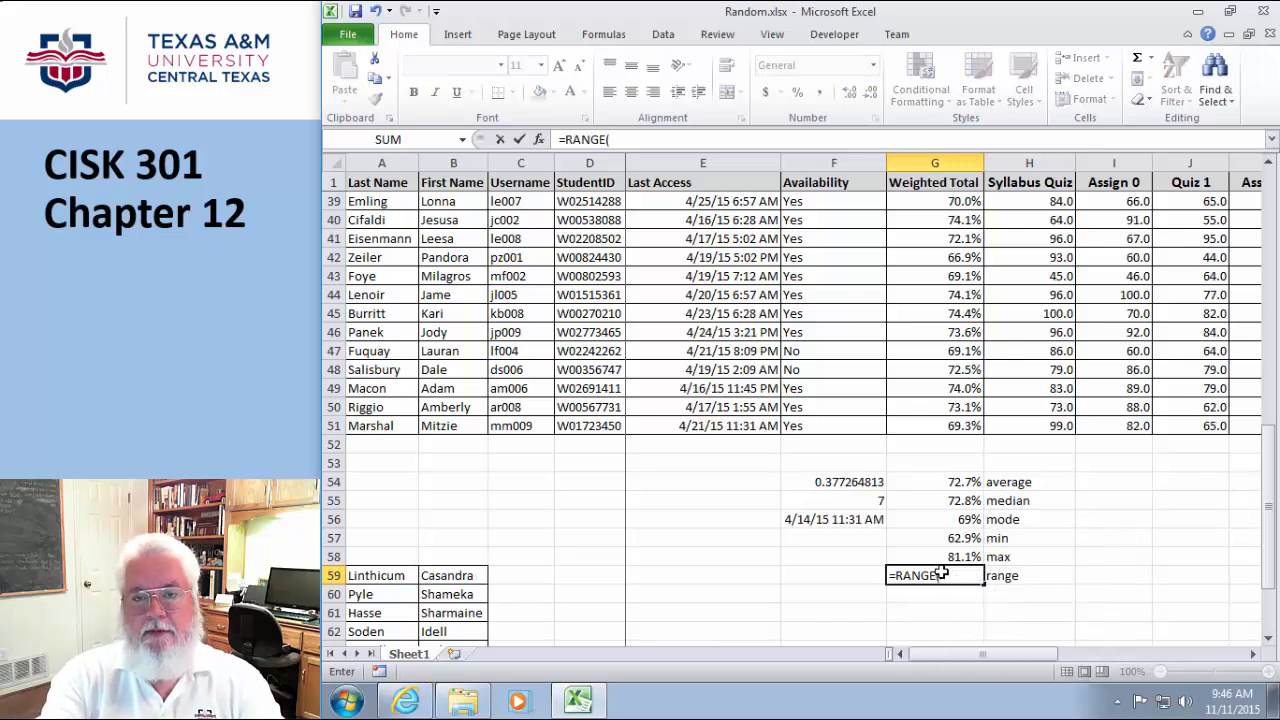
pyautogui.press('BackSpace')
pyautogui.press('BackSpace')
pyautogui.press('BackSpace')
pyautogui.press('BackSpace')
pyautogui.press('BackSpace')
pyautogui.press('BackSpace')
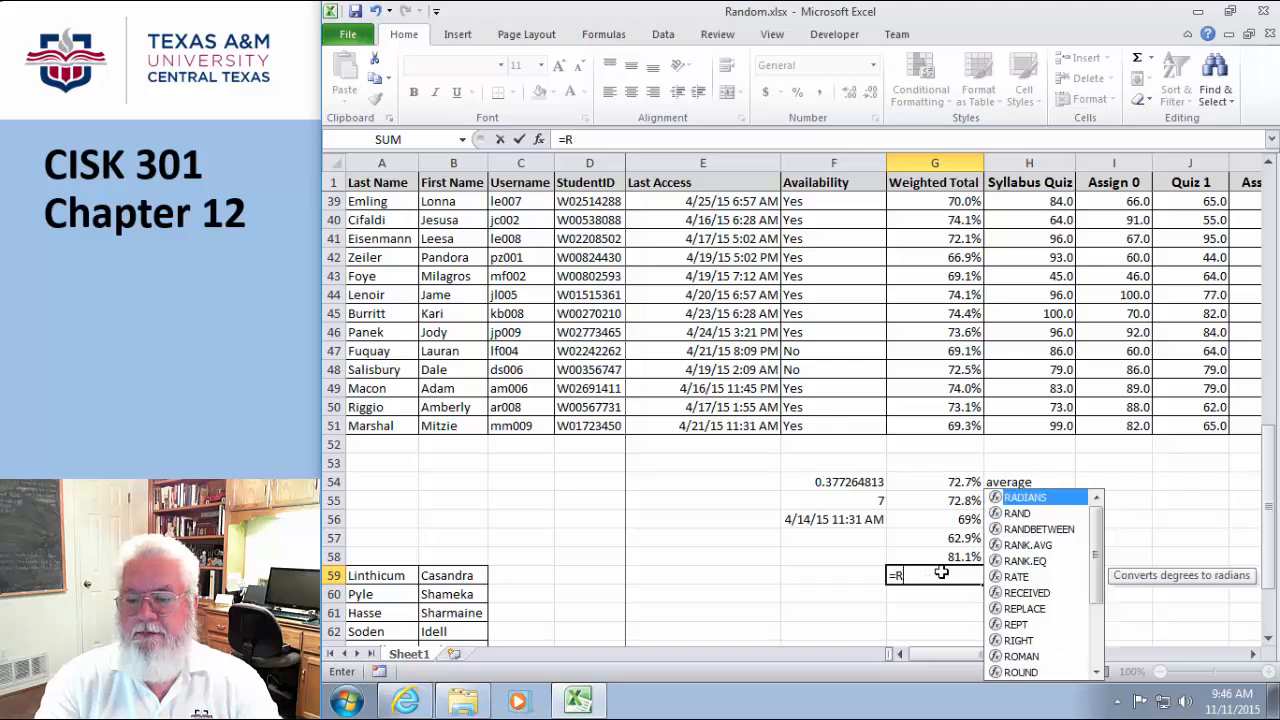
# - Calculate the range of the weighted totals in G59 by subtracting the minimum from the maximum with =G58-G57
pyautogui.click(956, 558)
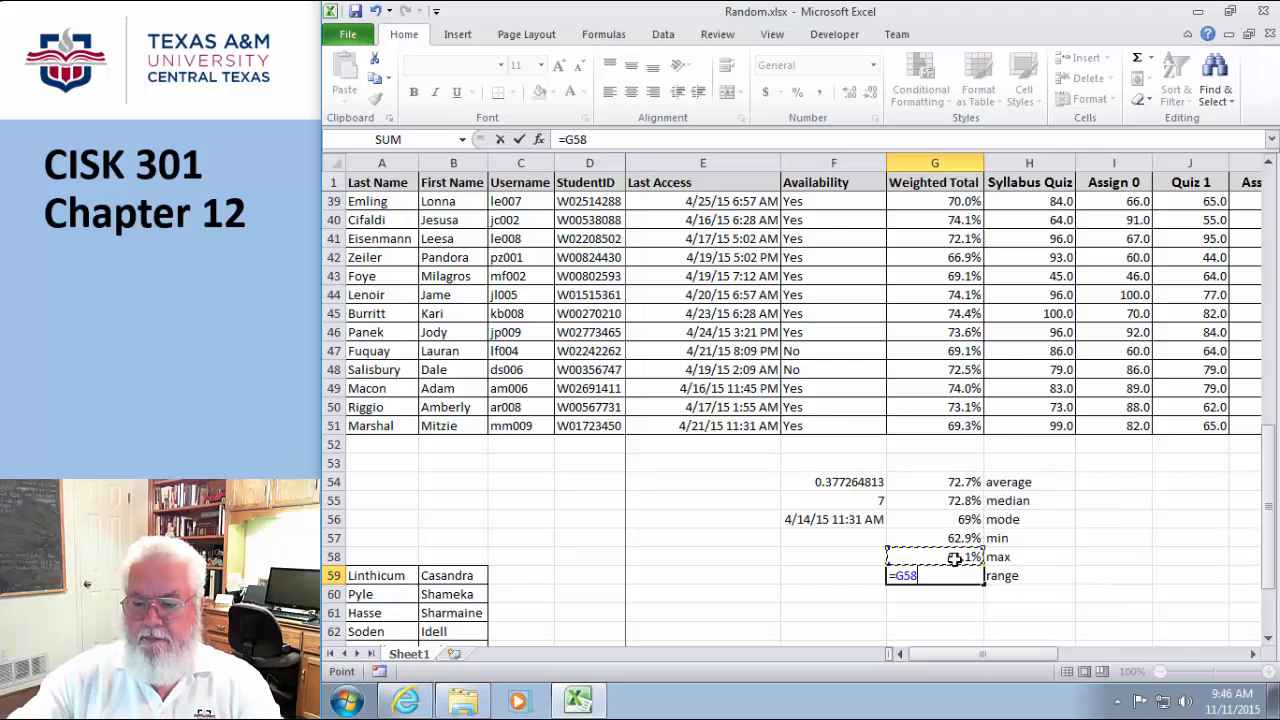
pyautogui.write('-')
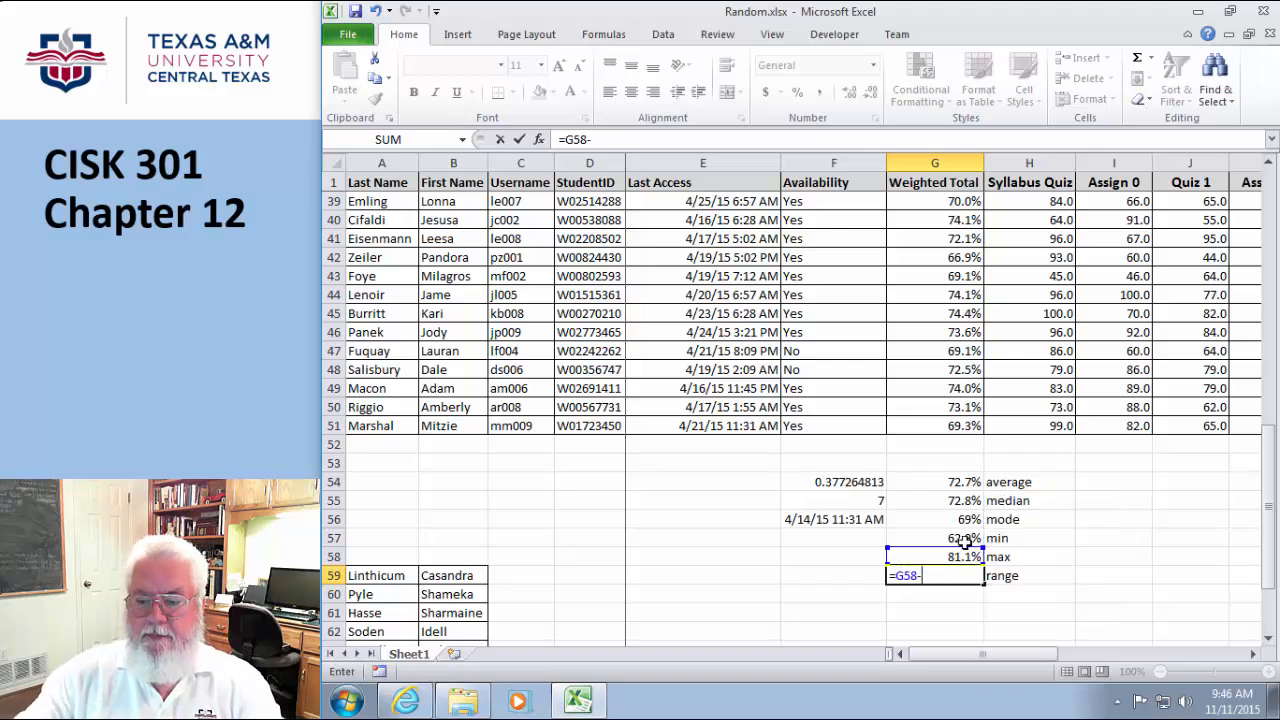
pyautogui.click(963, 540)
pyautogui.press('Return')
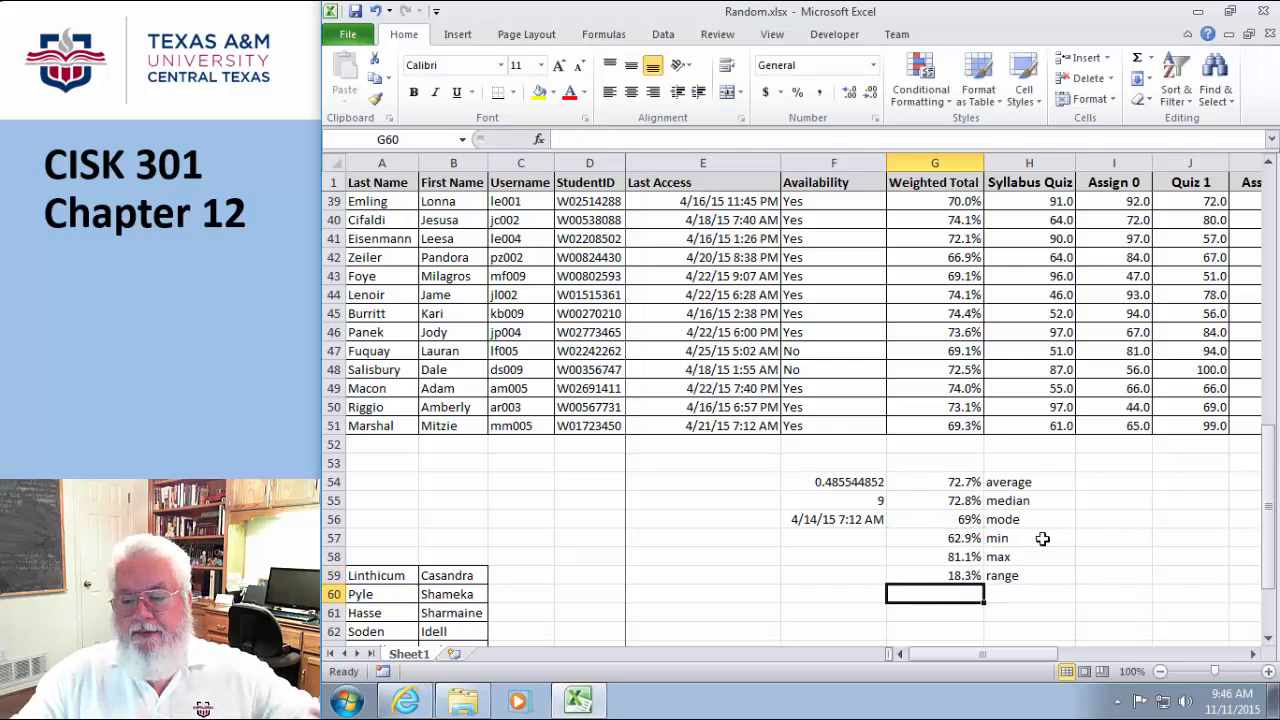
# - Label cell H60 as variance and calculate the sample variance of the weighted totals in G60 with =VAR.S(G2:G51)
pyautogui.click(1003, 597)
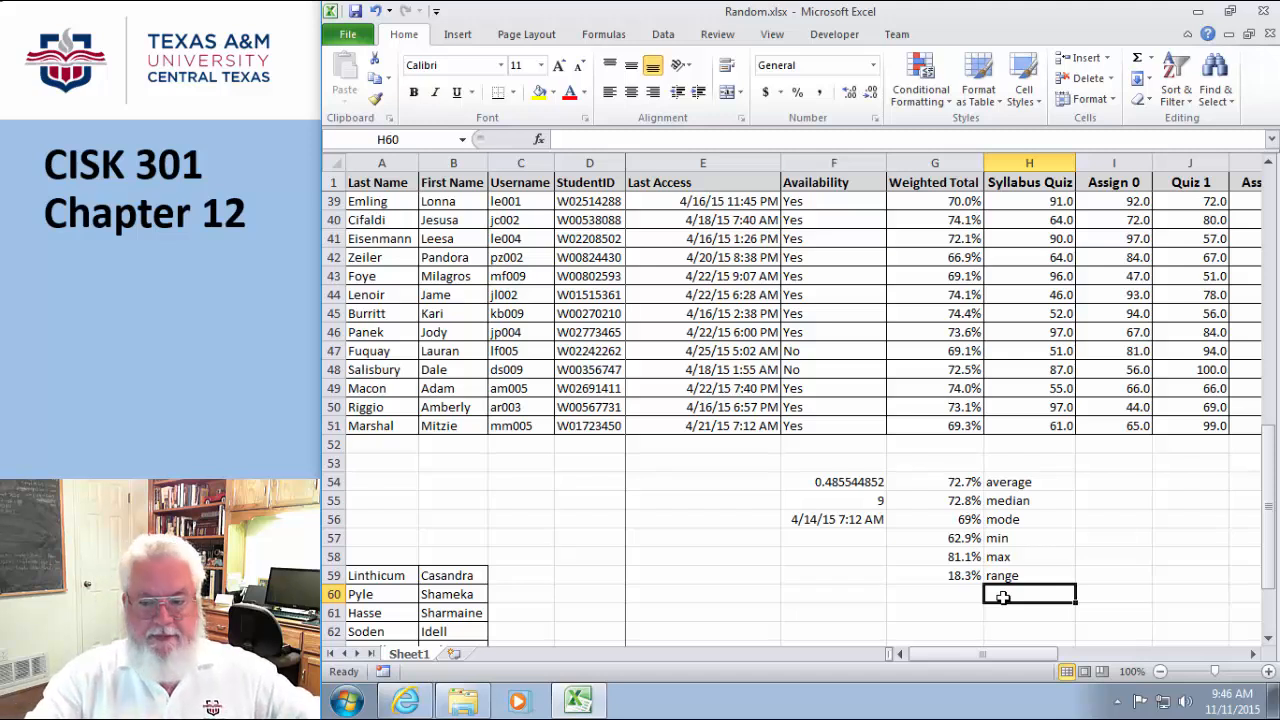
pyautogui.write('va')
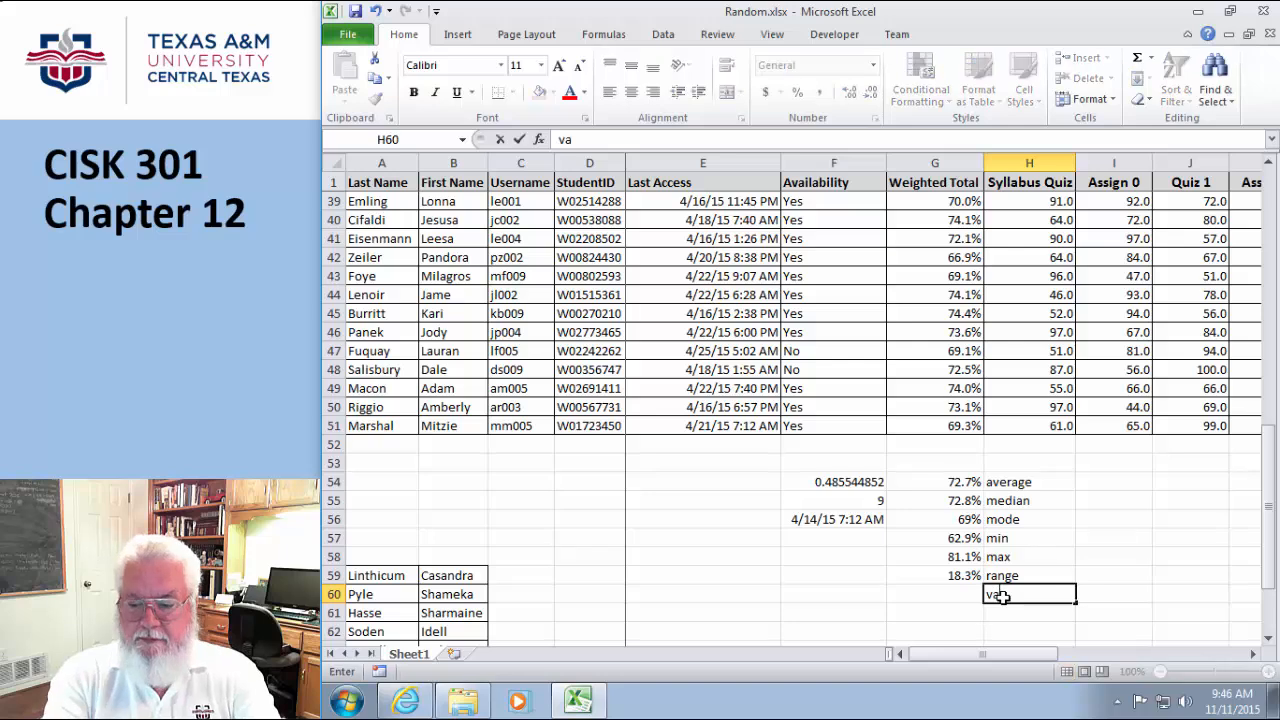
pyautogui.write('riance')
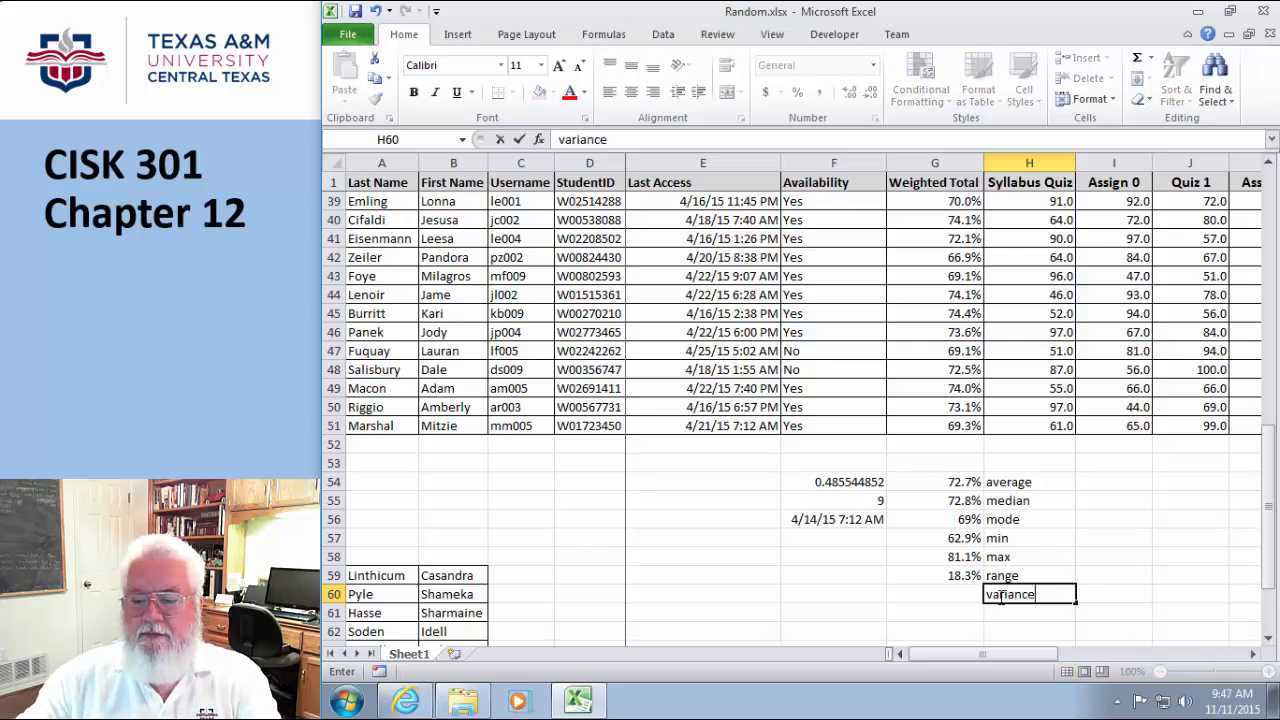
pyautogui.click(937, 594)
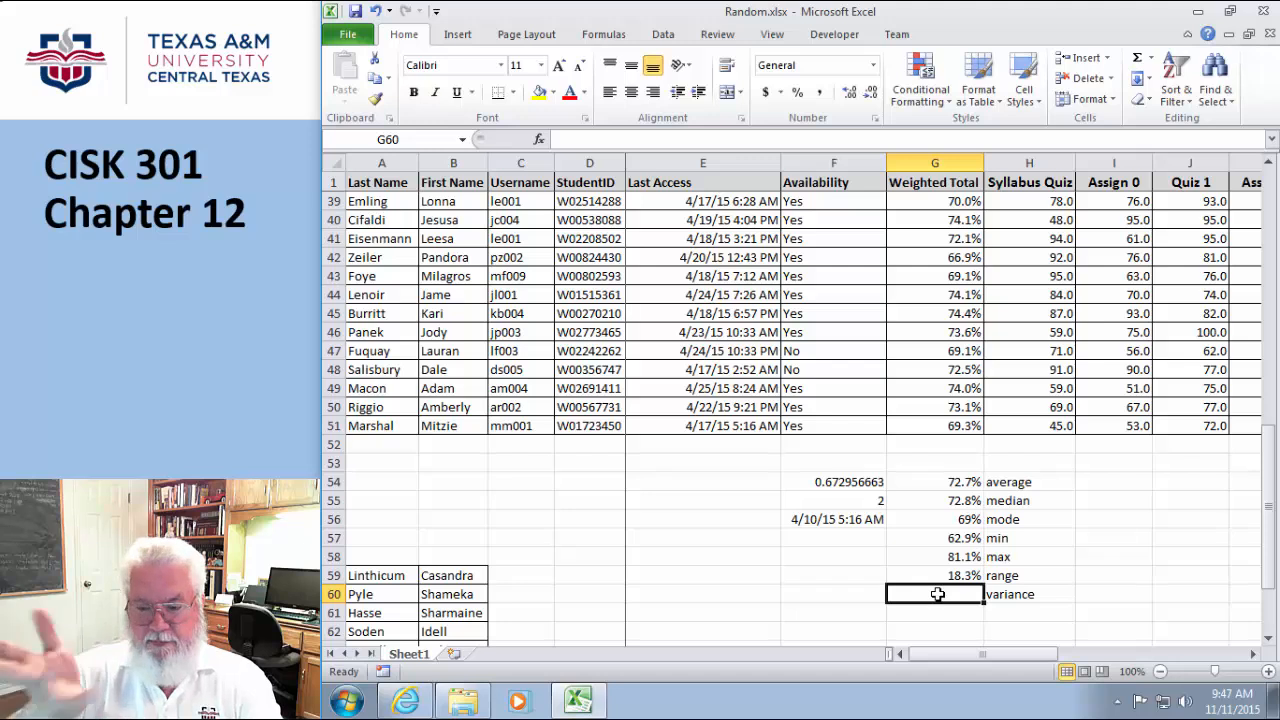
pyautogui.write('=v')
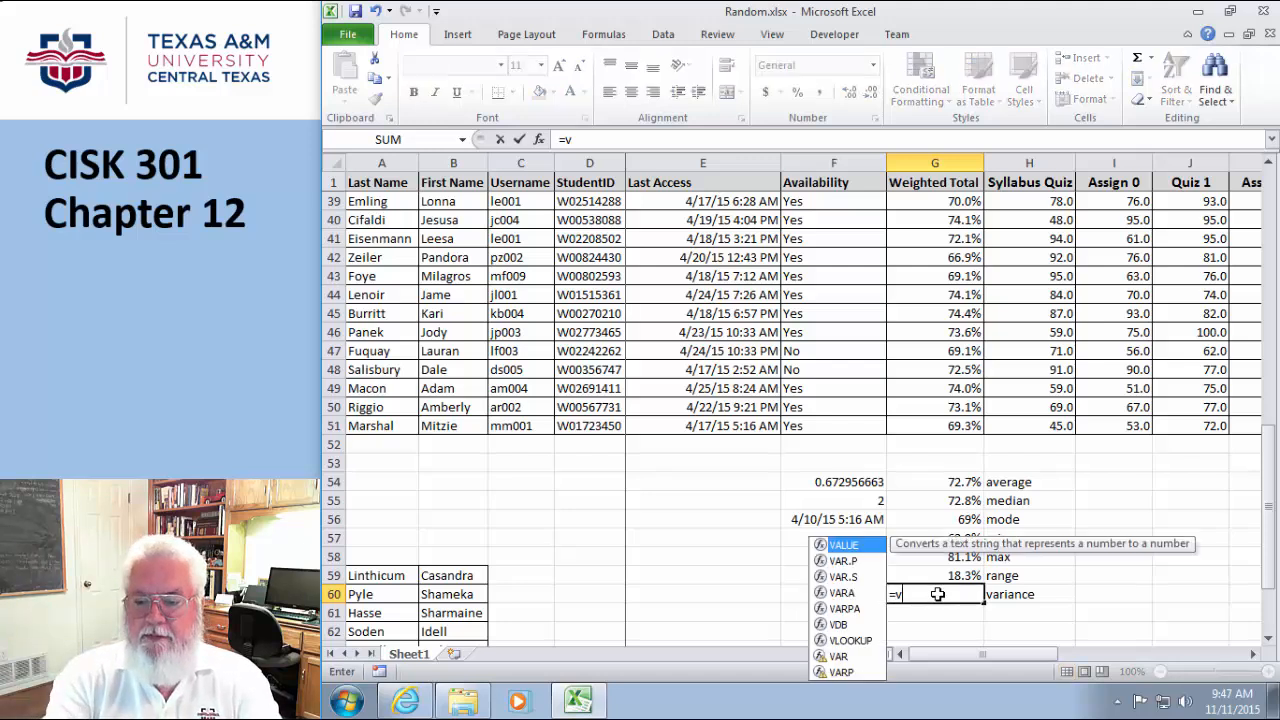
pyautogui.write('ar')
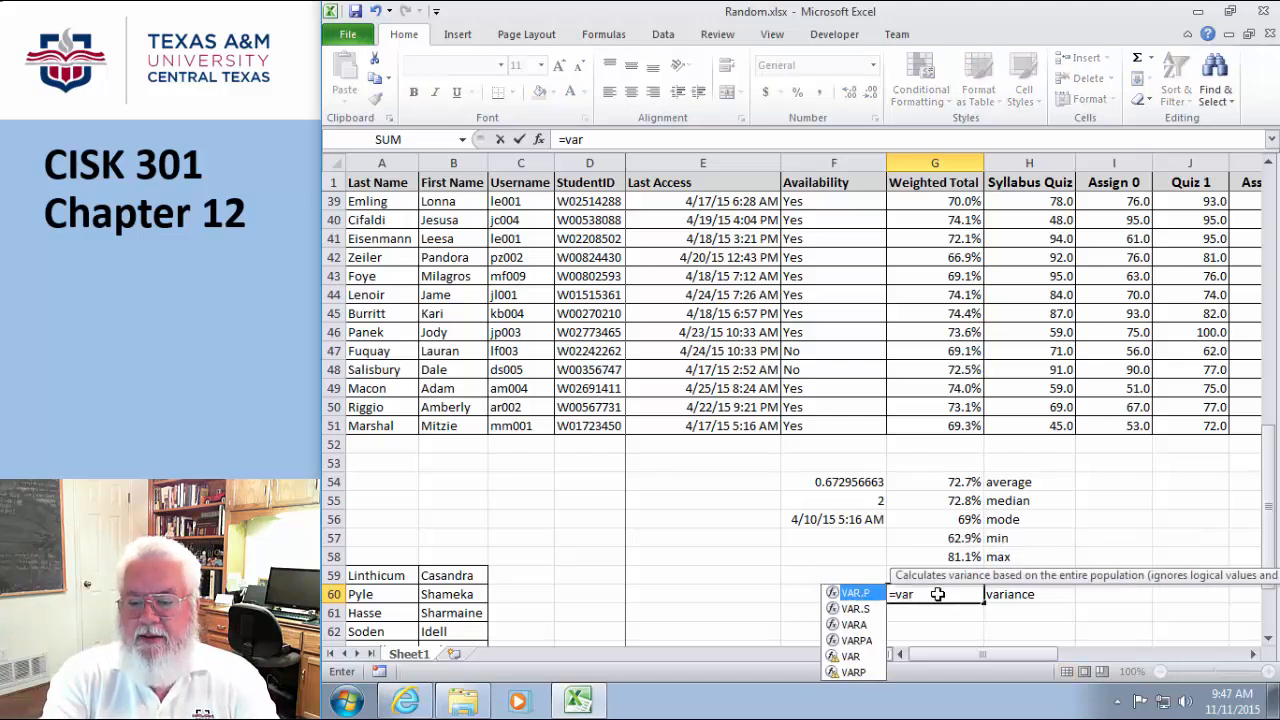
pyautogui.write('.s(')
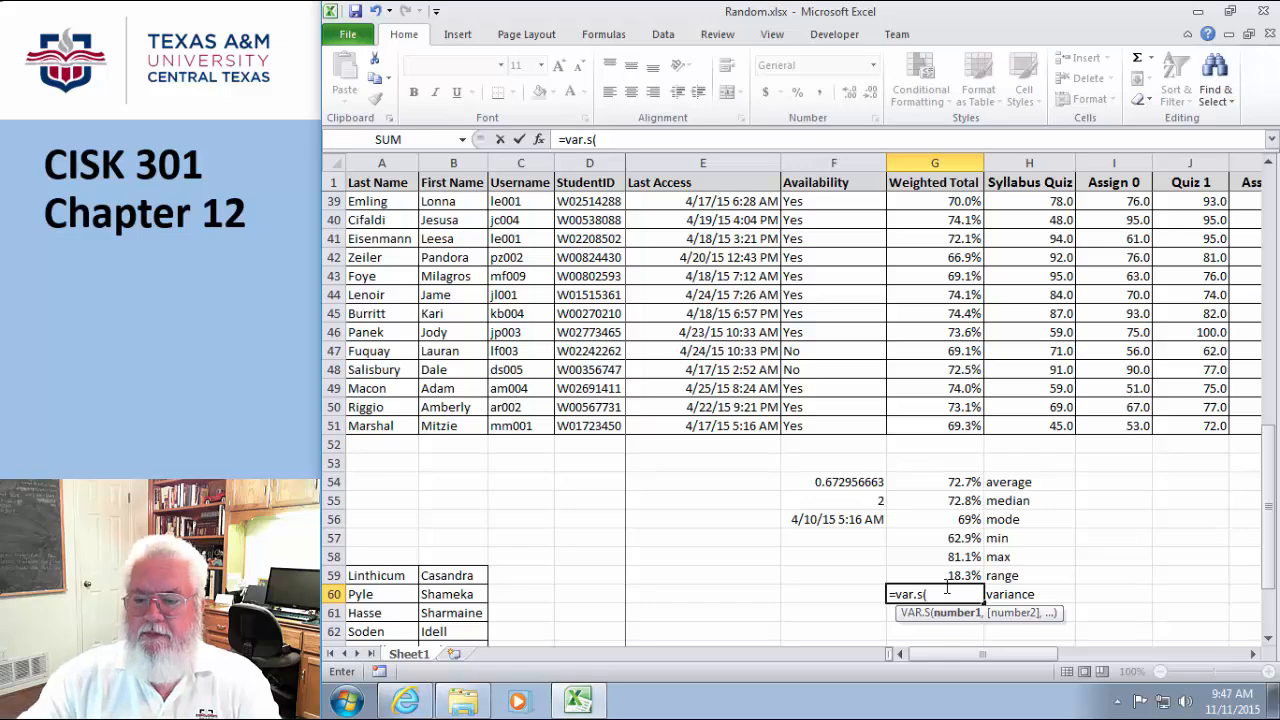
pyautogui.moveTo(950, 428); pyautogui.dragTo(929, 200)
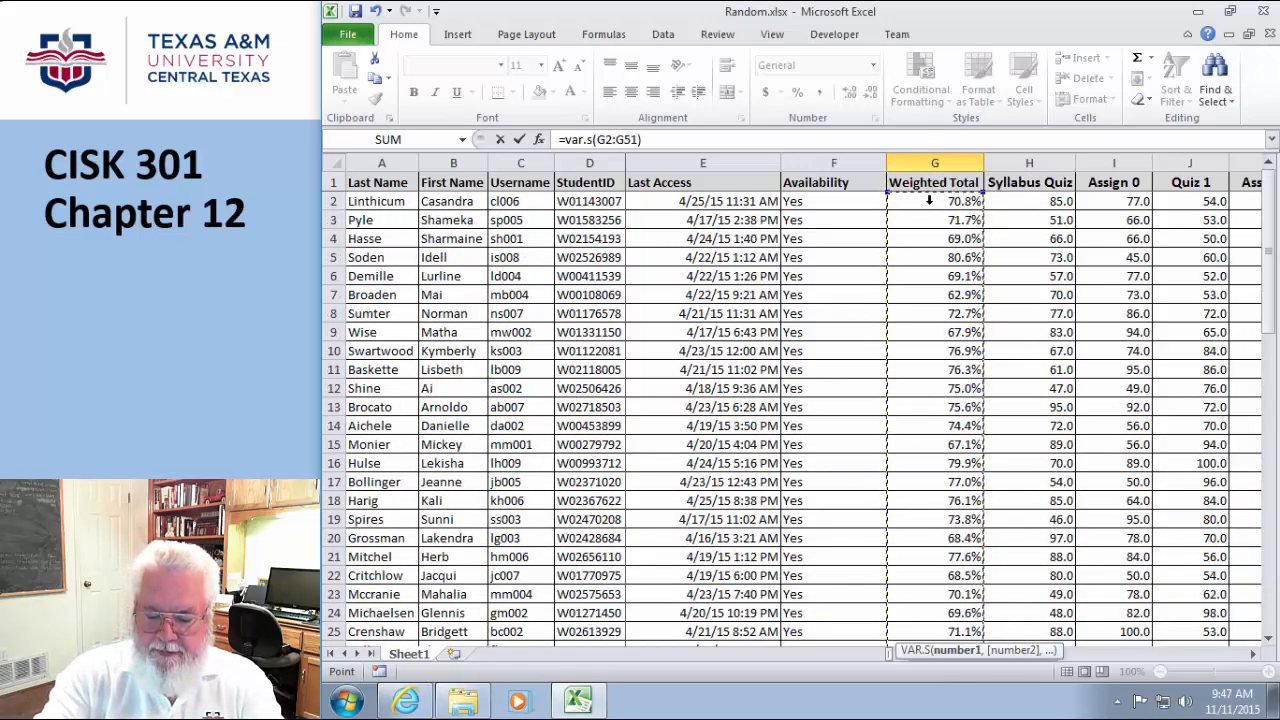
pyautogui.press('Return')
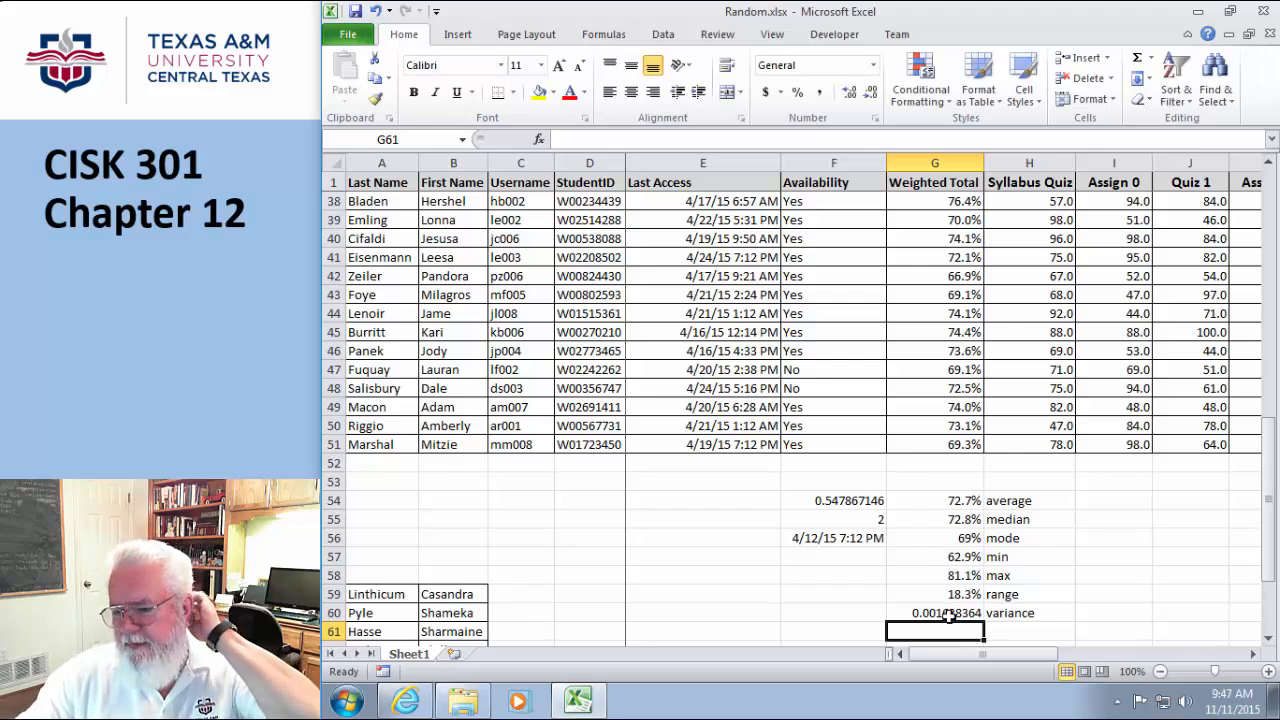
# - Format the variance result in cell G60 as a percentage with three decimal places
pyautogui.click(948, 614)
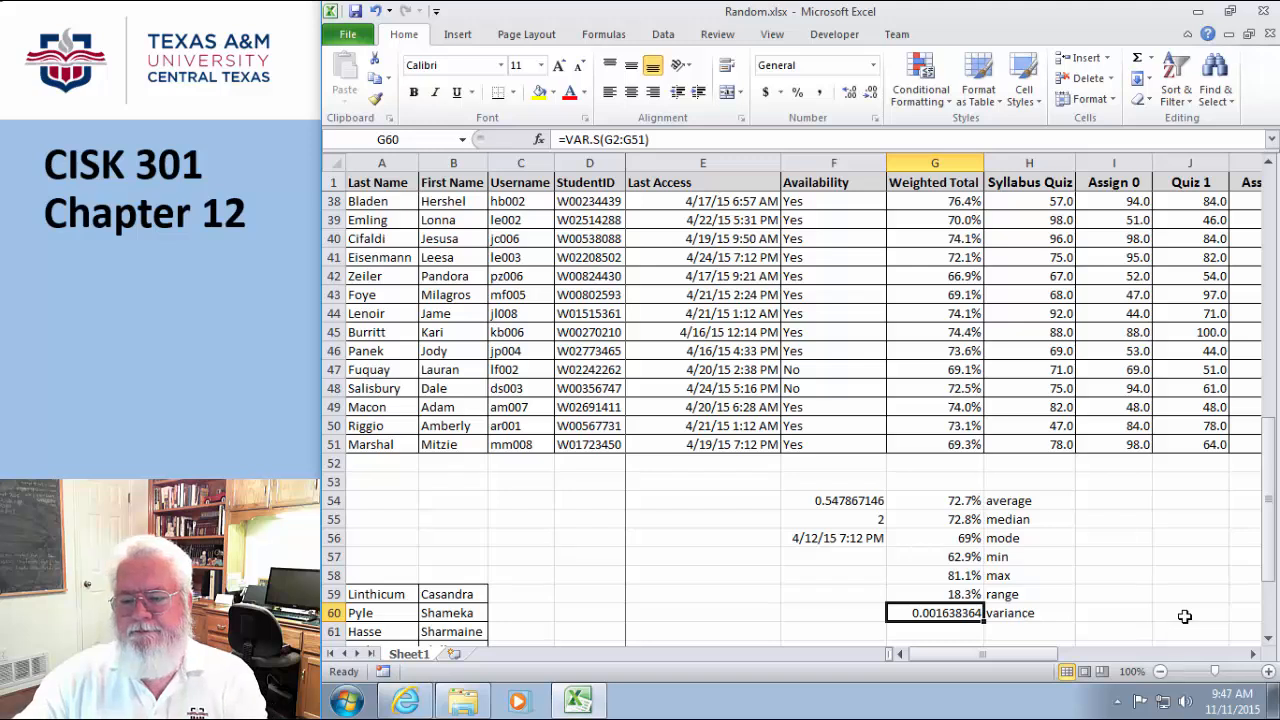
pyautogui.click(797, 92)
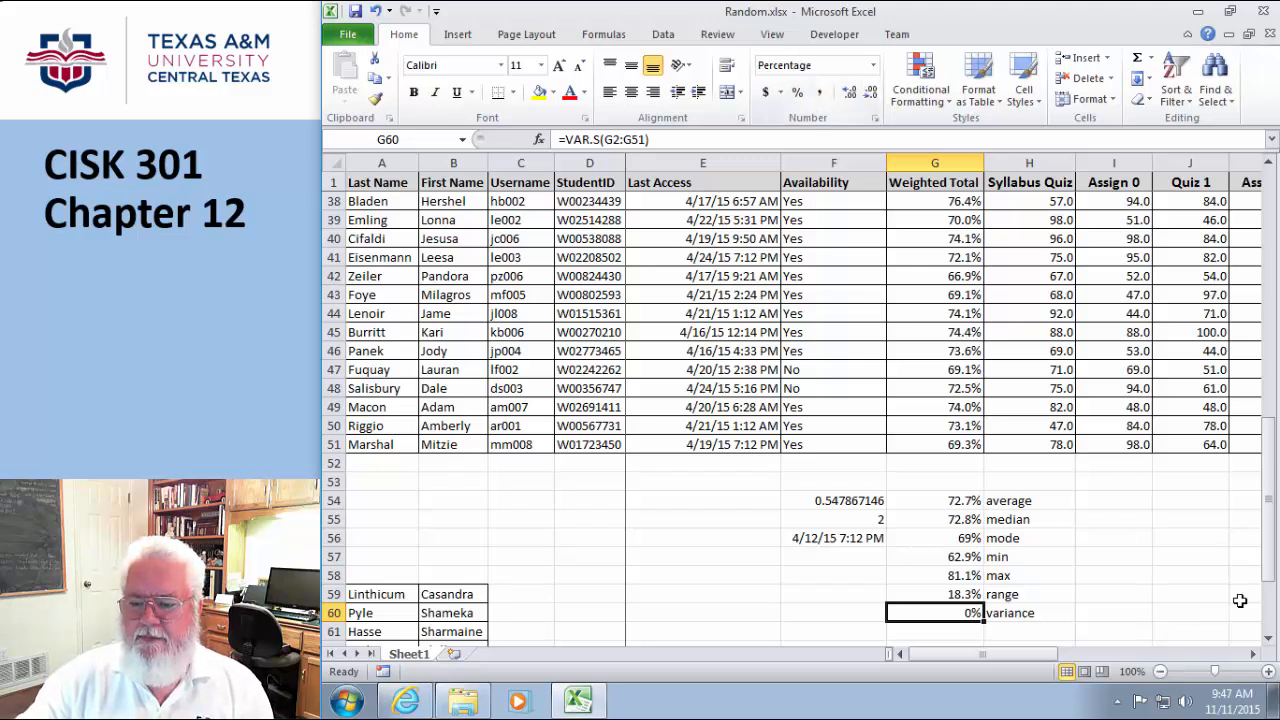
pyautogui.click(856, 91)
pyautogui.click(856, 91)
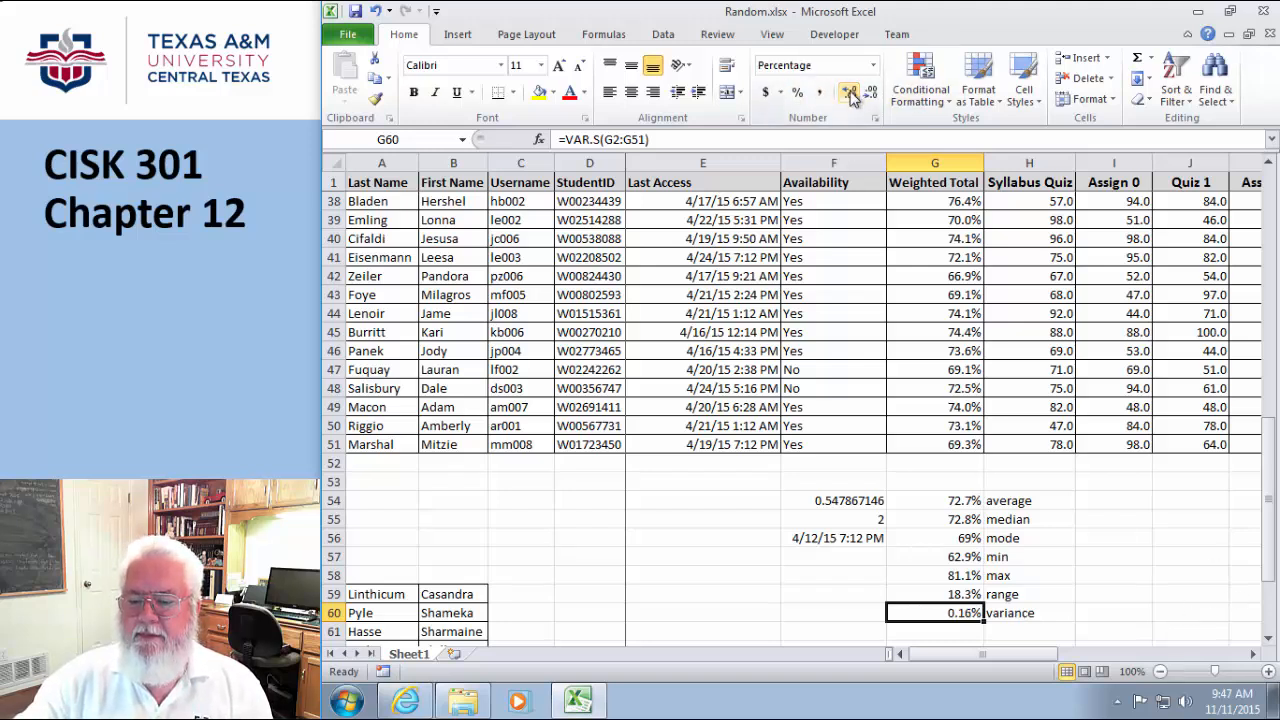
pyautogui.click(856, 91)
pyautogui.click(1121, 595)
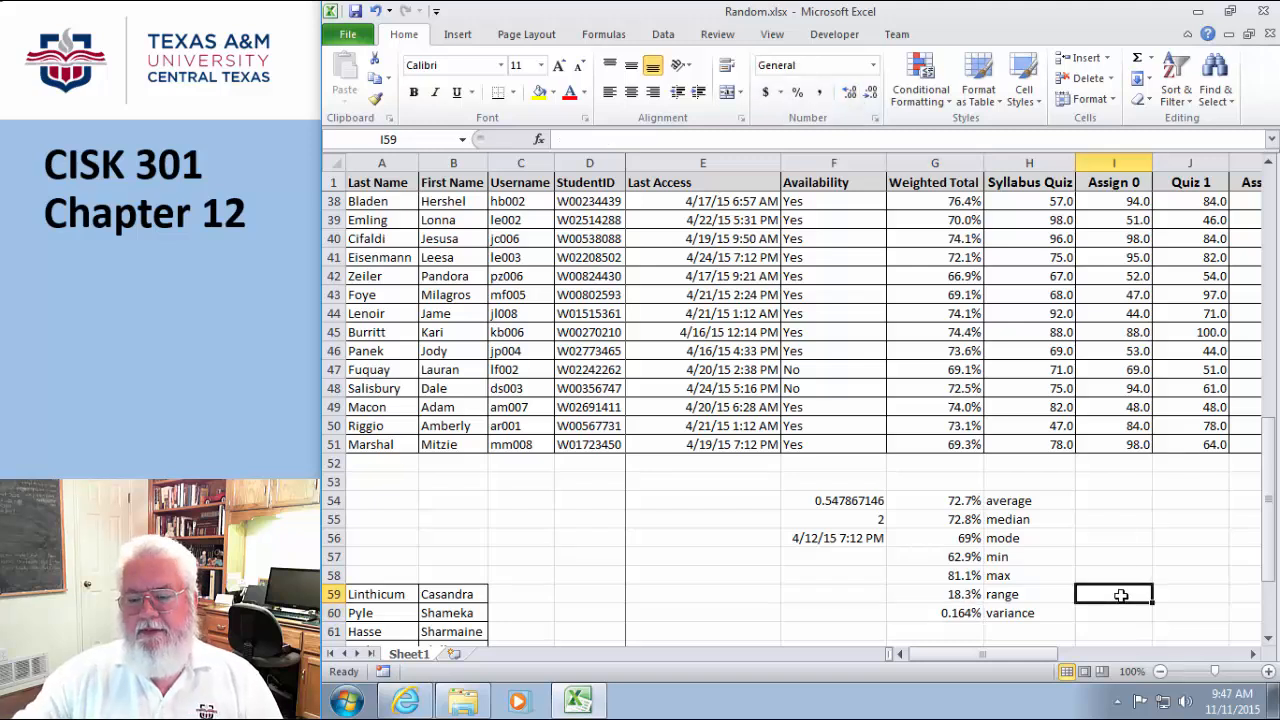